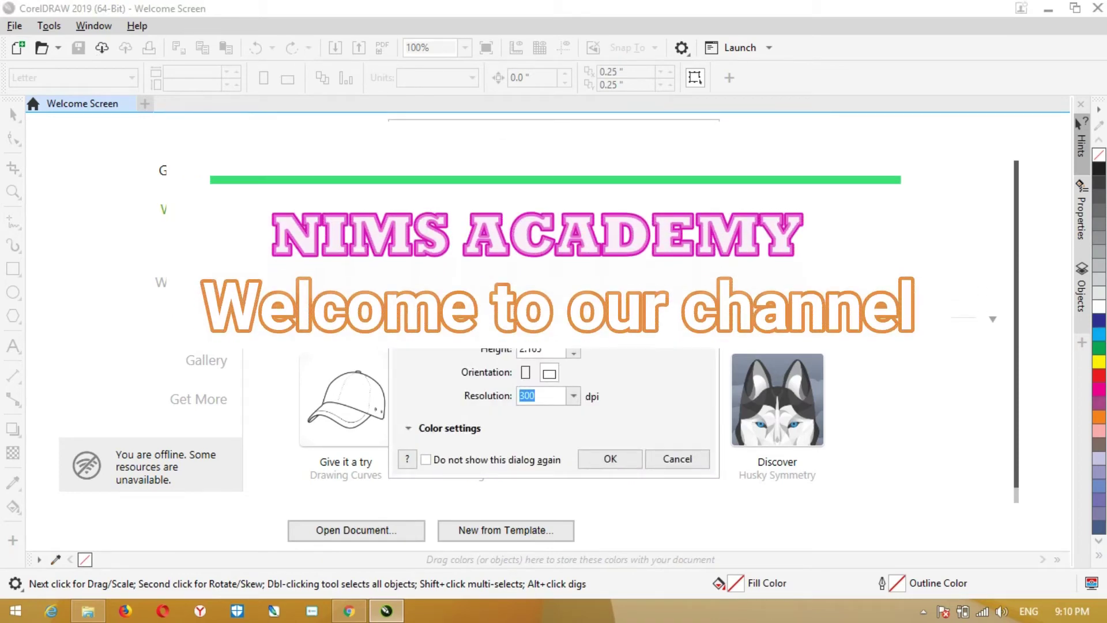
Step: Create a new 297 × 210 mm A4 landscape document named 'Certificate Design'
{"action": "type", "text": "n"}
{"action": "left_click", "coordinate": [601, 300]}
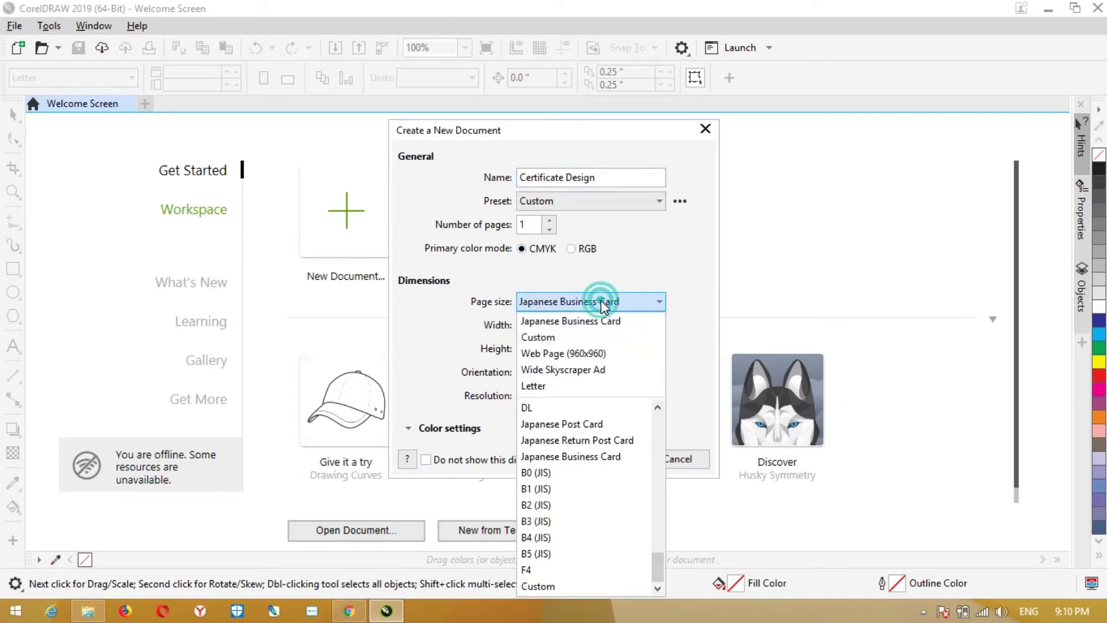
{"action": "scroll", "coordinate": [655, 485], "scroll_direction": "down", "scroll_amount": 3}
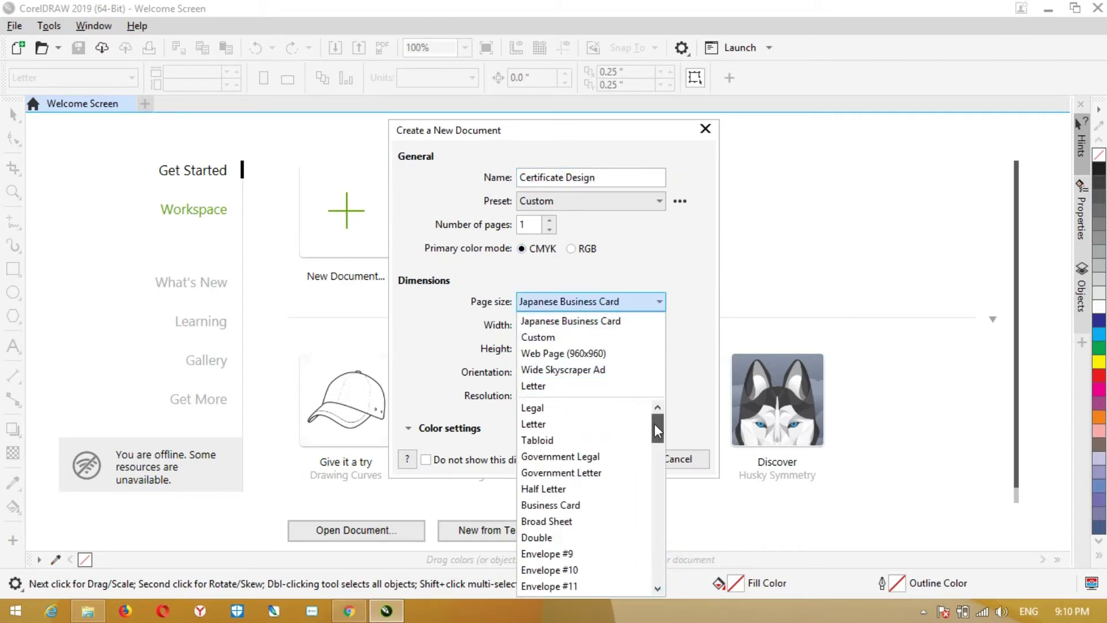
{"action": "left_click_drag", "start_coordinate": [655, 485], "coordinate": [651, 522]}
{"action": "left_click", "coordinate": [594, 489]}
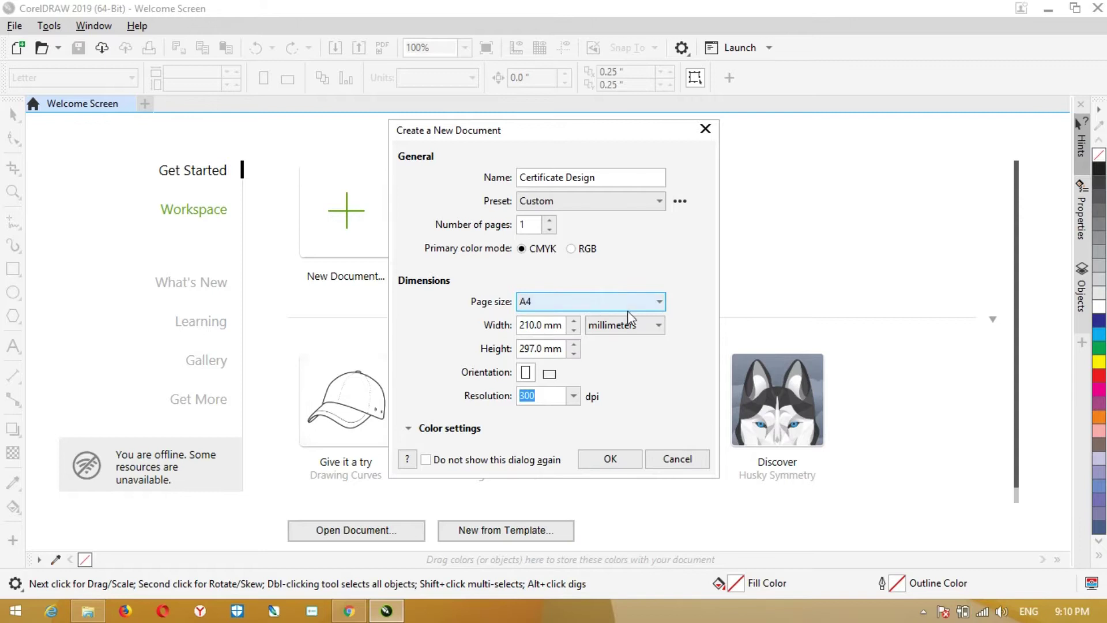
{"action": "left_click", "coordinate": [600, 461]}
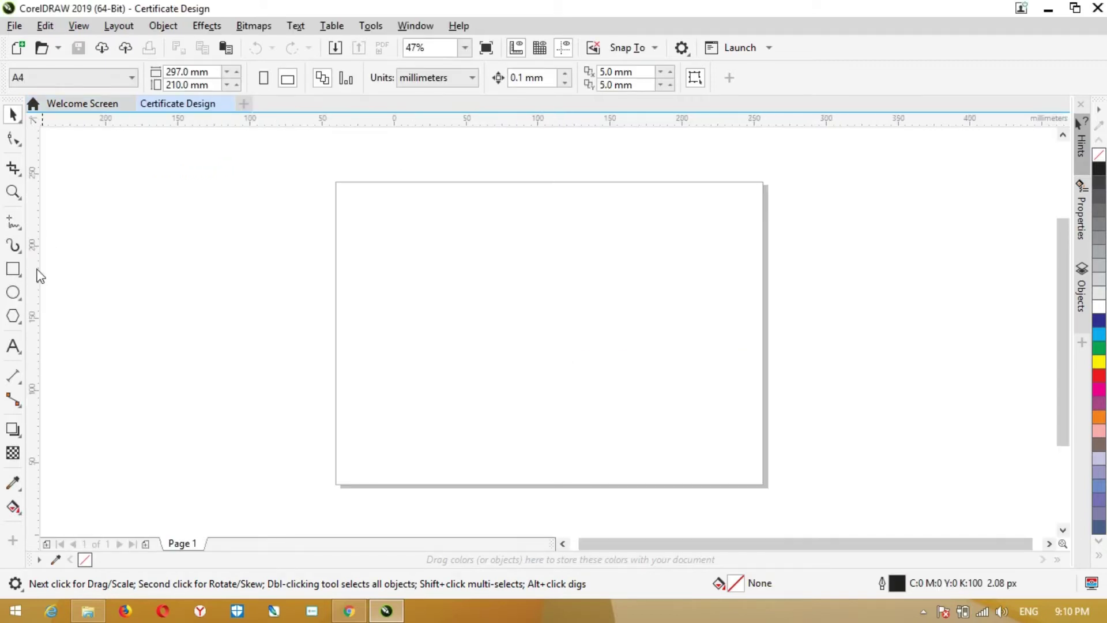
Step: Create a page-sized frame rectangle and fill it white
{"action": "double_click", "coordinate": [13, 269]}
{"action": "left_click", "coordinate": [1100, 307]}
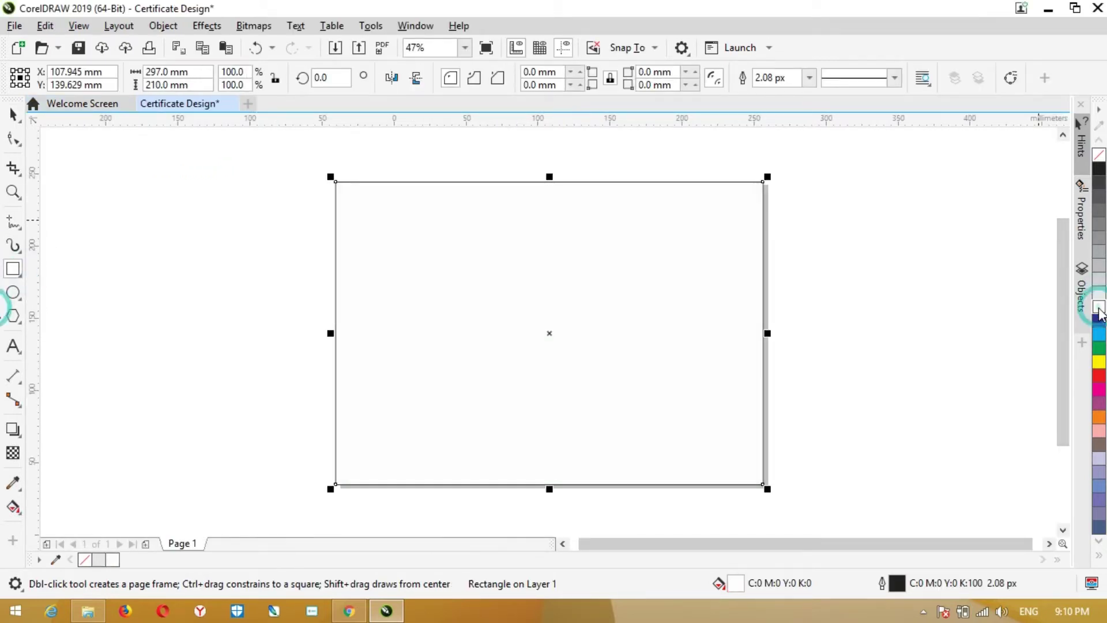
{"action": "left_click", "coordinate": [1099, 293]}
{"action": "double_click", "coordinate": [736, 583]}
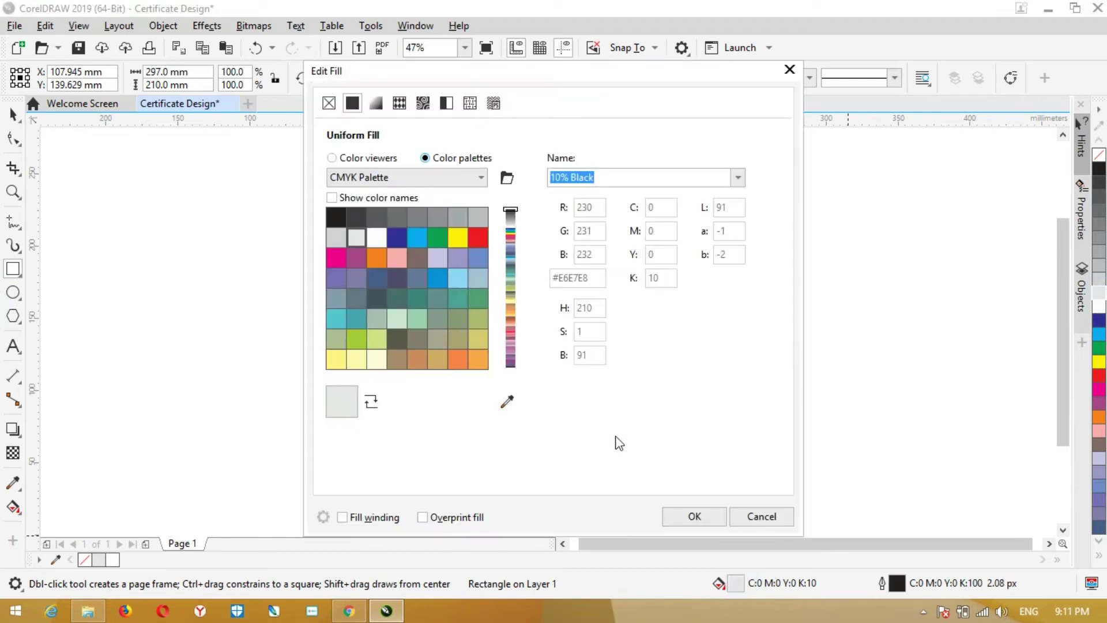
{"action": "left_click", "coordinate": [332, 158]}
{"action": "left_click_drag", "start_coordinate": [337, 207], "coordinate": [332, 197]}
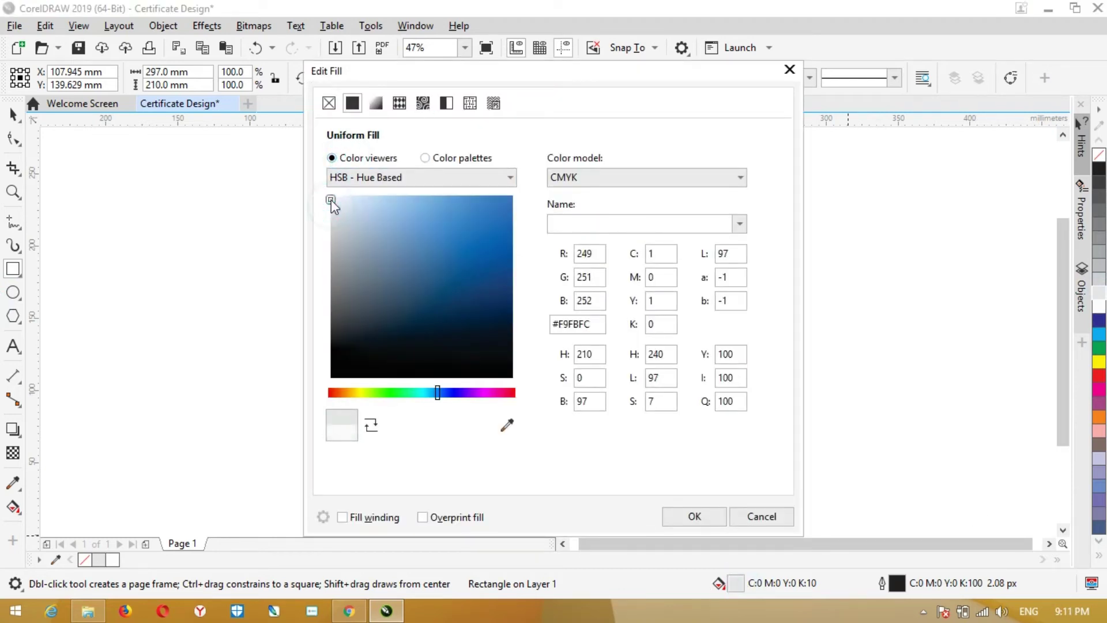
{"action": "left_click", "coordinate": [695, 516]}
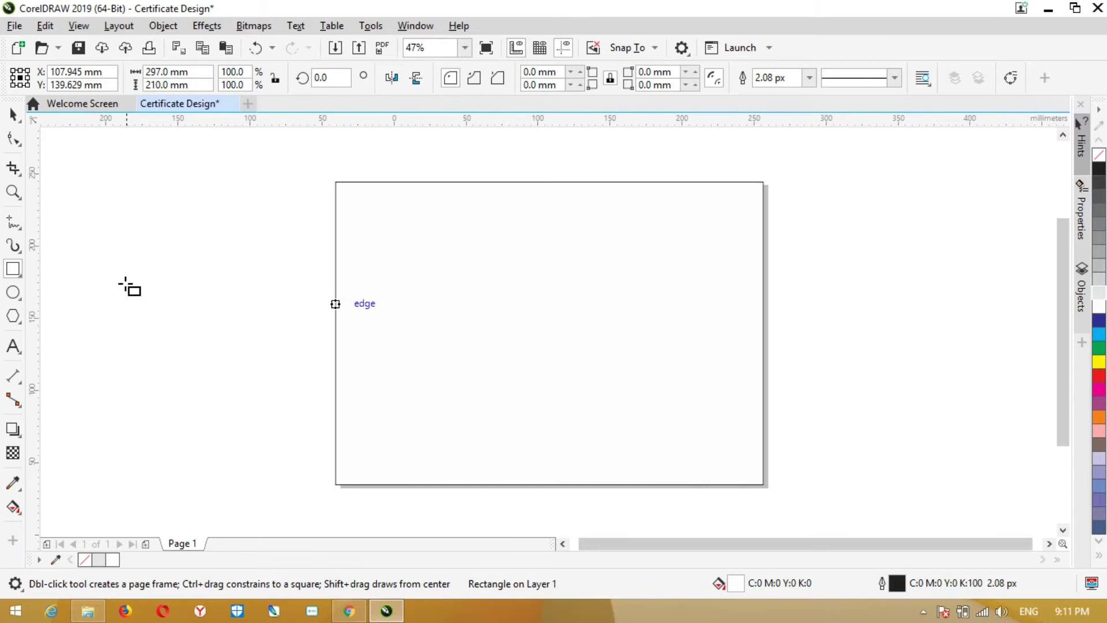
Step: Change the page frame's fill to a very pale grey, C:4 M:3 Y:3 K:0
{"action": "key", "text": "space"}
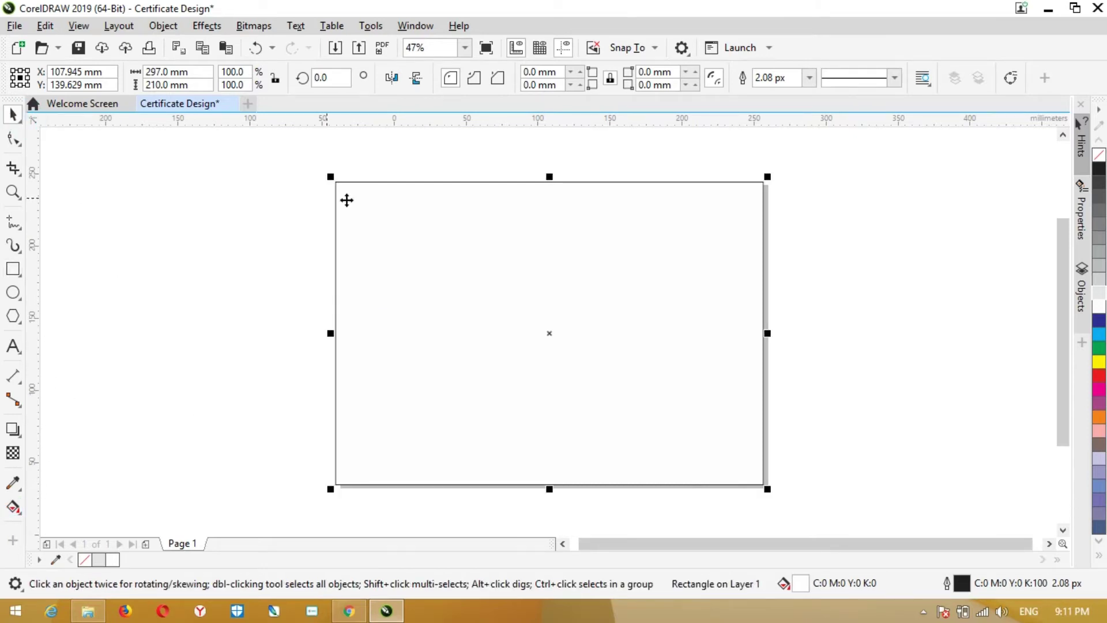
{"action": "double_click", "coordinate": [786, 583]}
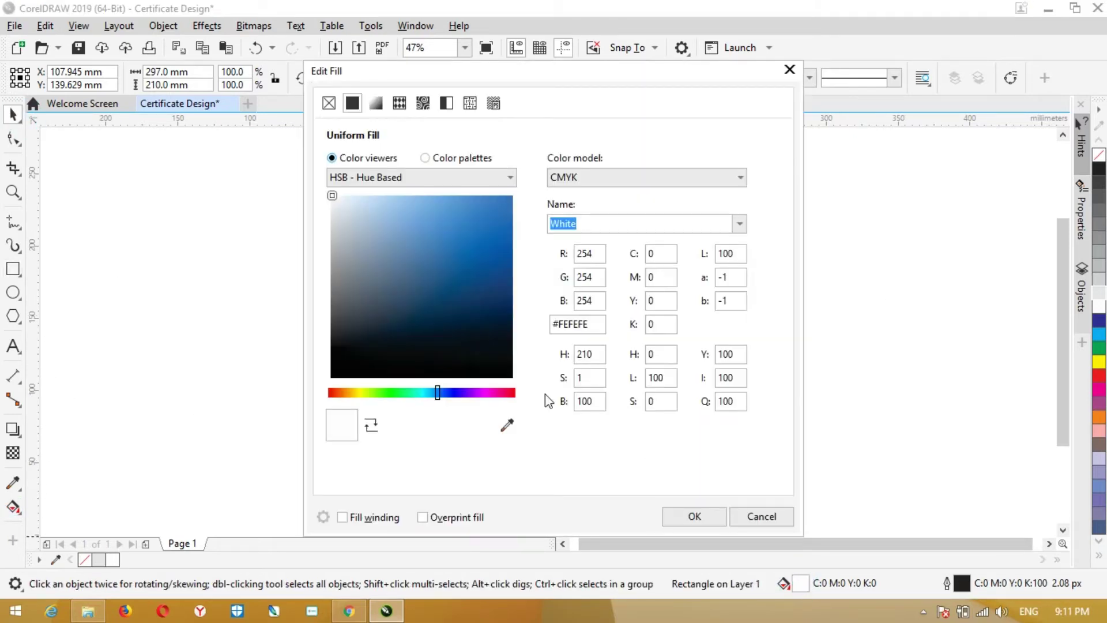
{"action": "left_click", "coordinate": [332, 207]}
{"action": "left_click", "coordinate": [721, 518]}
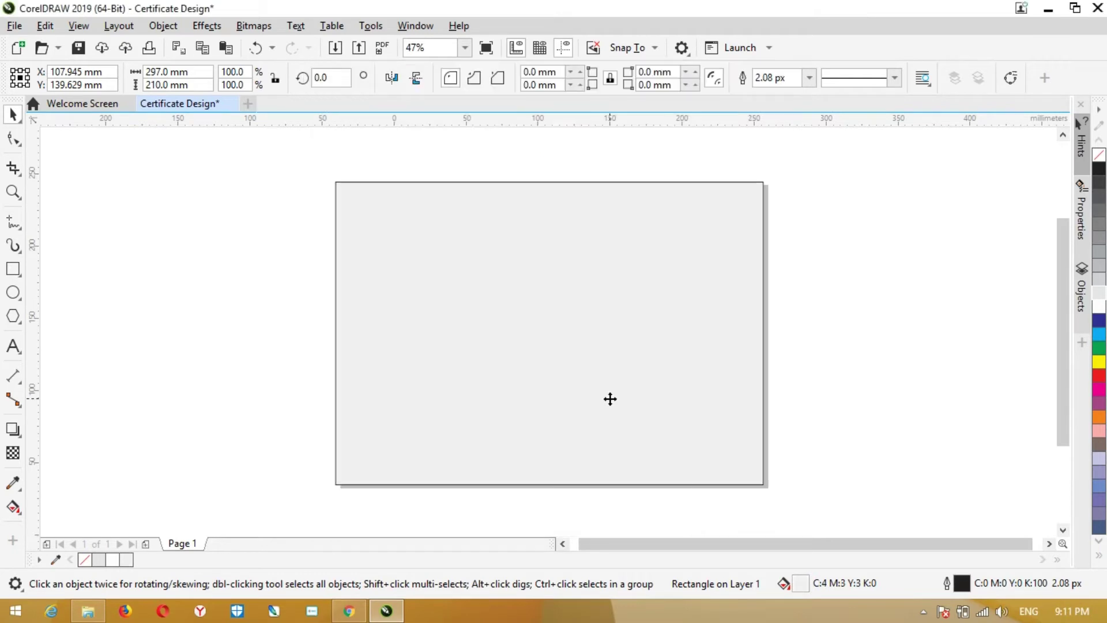
Step: Draw a dark blue C:100 M:100 Y:0 K:0 rectangle across the top of the page
{"action": "left_click", "coordinate": [13, 269]}
{"action": "left_click_drag", "start_coordinate": [548, 489], "coordinate": [548, 305]}
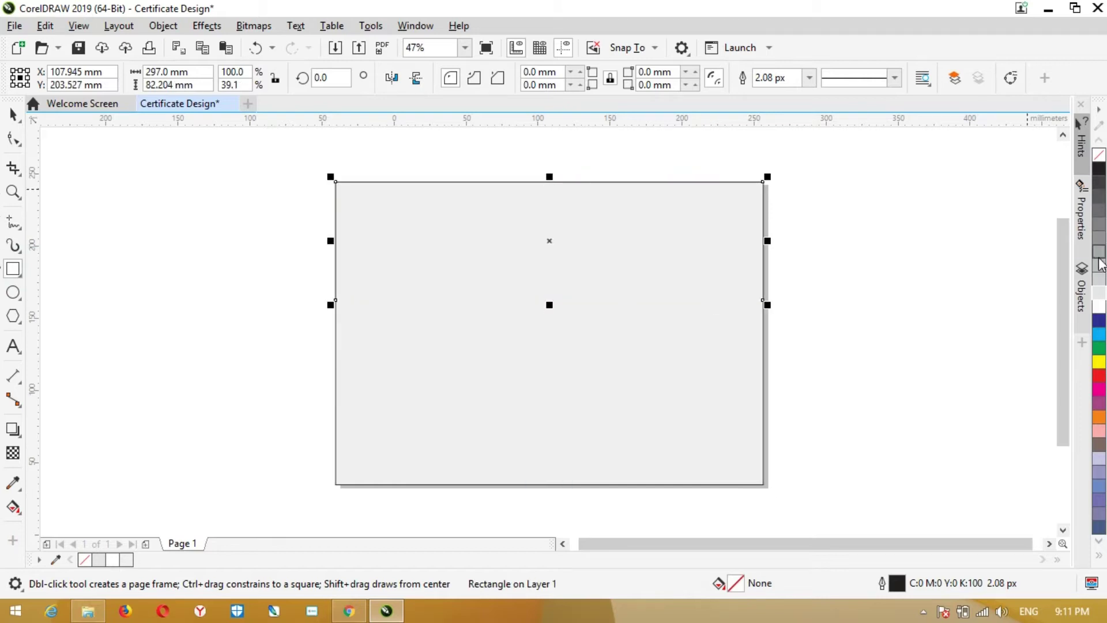
{"action": "left_click", "coordinate": [1099, 325]}
{"action": "right_click", "coordinate": [1097, 323]}
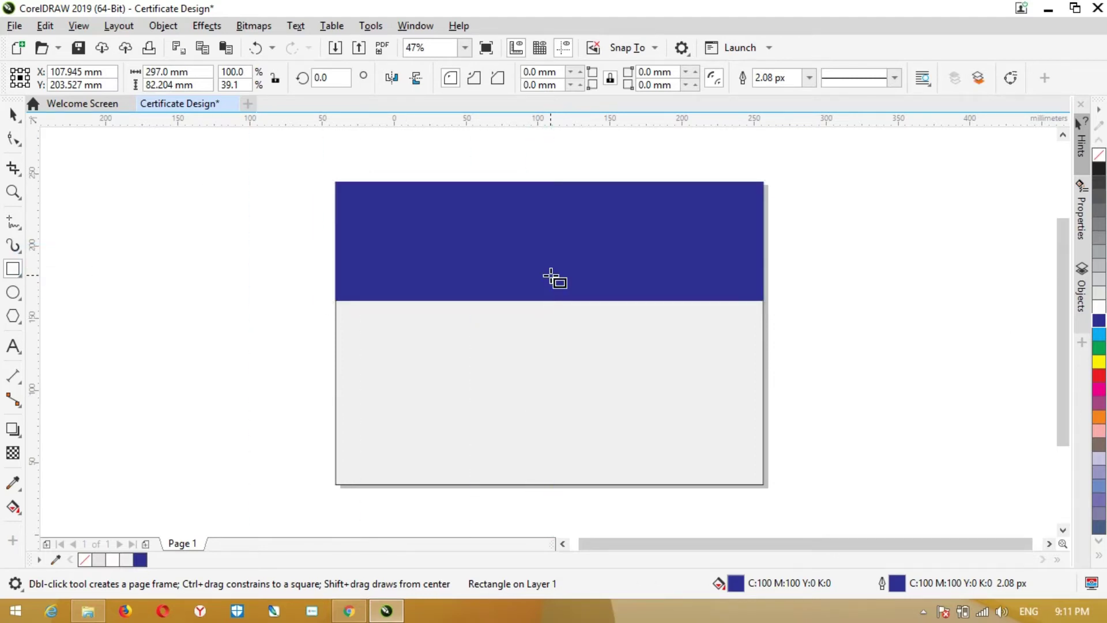
{"action": "left_click", "coordinate": [549, 277]}
{"action": "key", "text": "space"}
{"action": "left_click", "coordinate": [403, 234]}
{"action": "key", "text": "F10"}
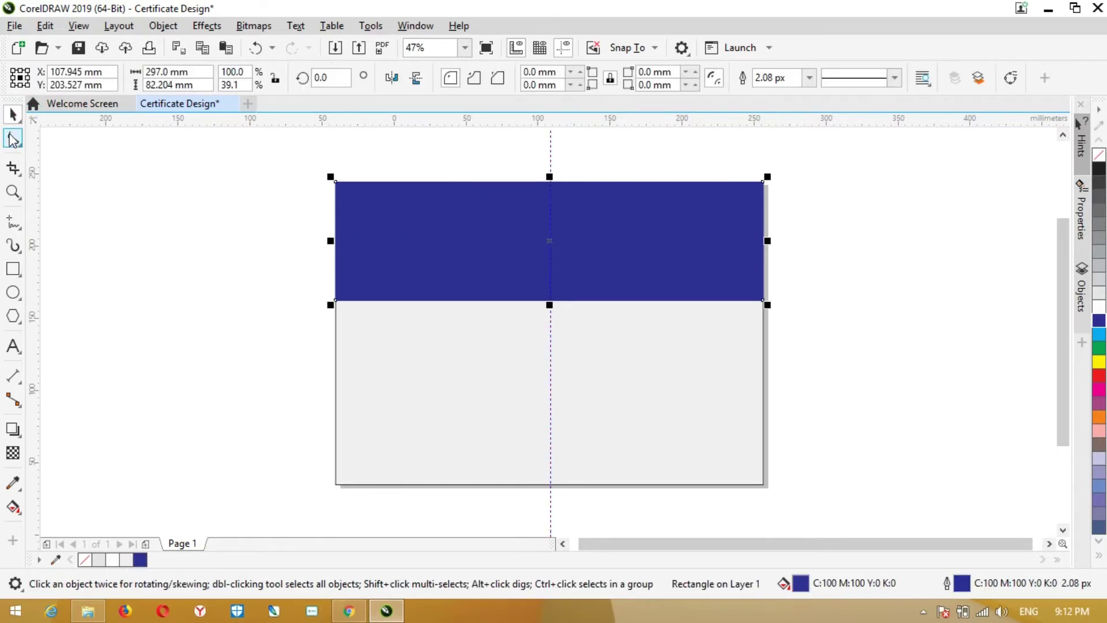
{"action": "scroll", "coordinate": [535, 299], "scroll_direction": "up", "scroll_amount": 10}
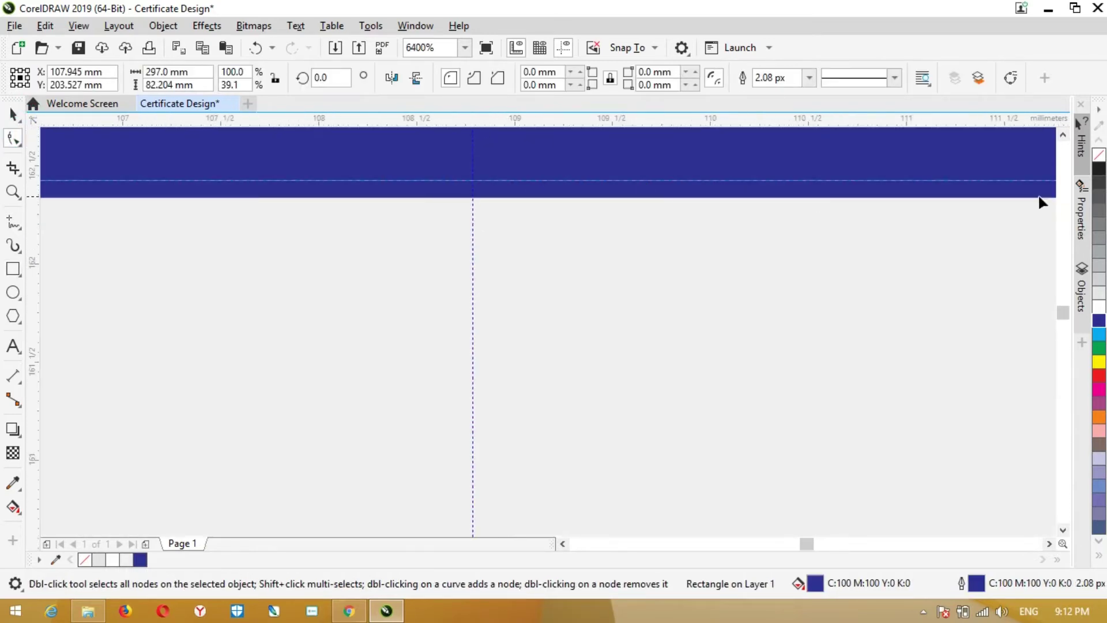
{"action": "scroll", "coordinate": [461, 196], "scroll_direction": "up", "scroll_amount": 3}
{"action": "left_click_drag", "start_coordinate": [507, 311], "coordinate": [507, 309]}
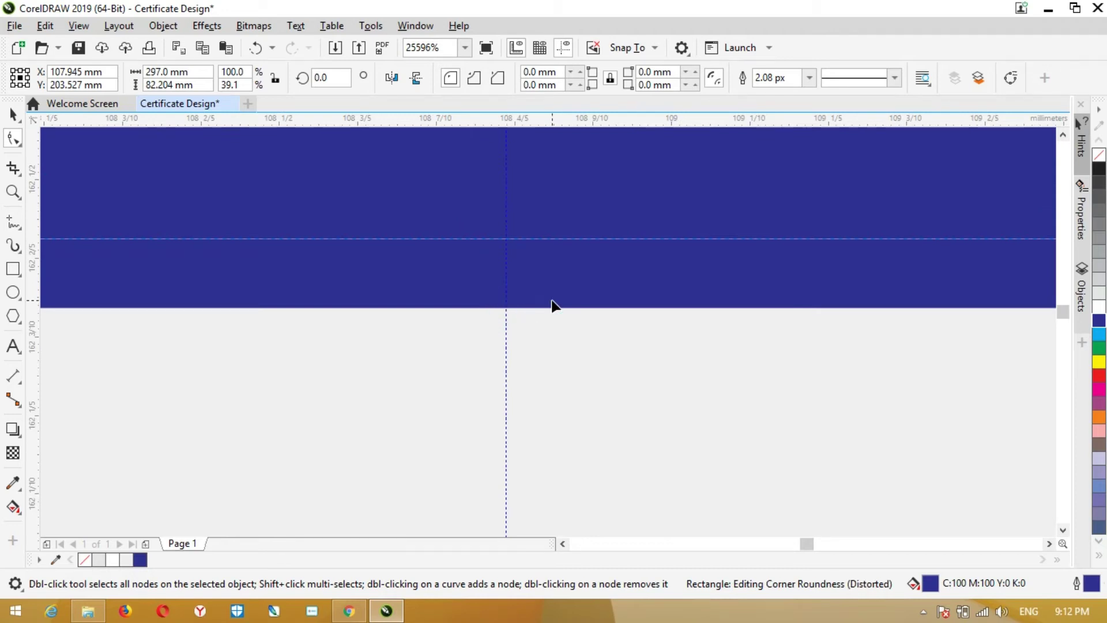
{"action": "key", "text": "ctrl+z"}
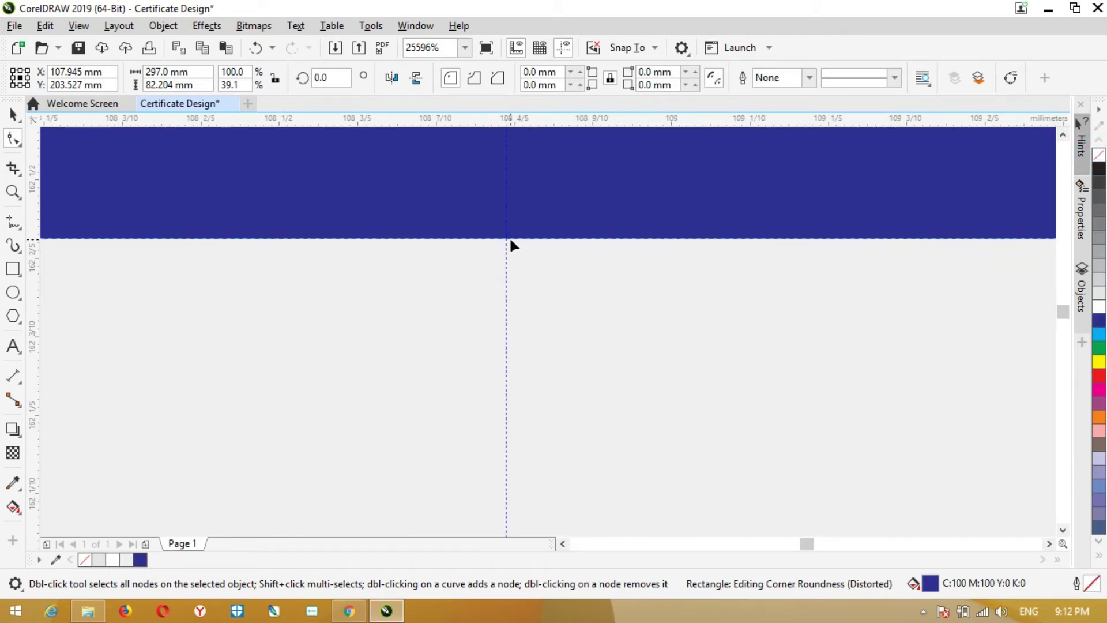
Step: Convert the rectangle to curves, add a bottom-centre node and delete both bottom corner nodes
{"action": "right_click", "coordinate": [507, 240]}
{"action": "left_click", "coordinate": [530, 151]}
{"action": "left_click", "coordinate": [506, 238]}
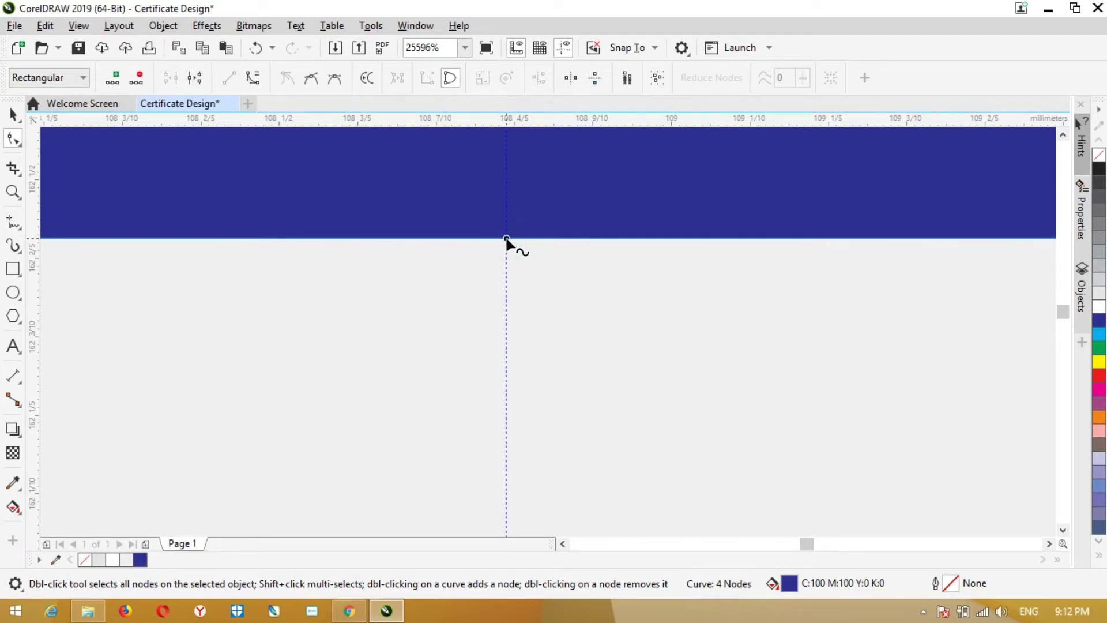
{"action": "right_click", "coordinate": [506, 239]}
{"action": "left_click", "coordinate": [542, 251]}
{"action": "scroll", "coordinate": [542, 251], "scroll_direction": "down", "scroll_amount": 10}
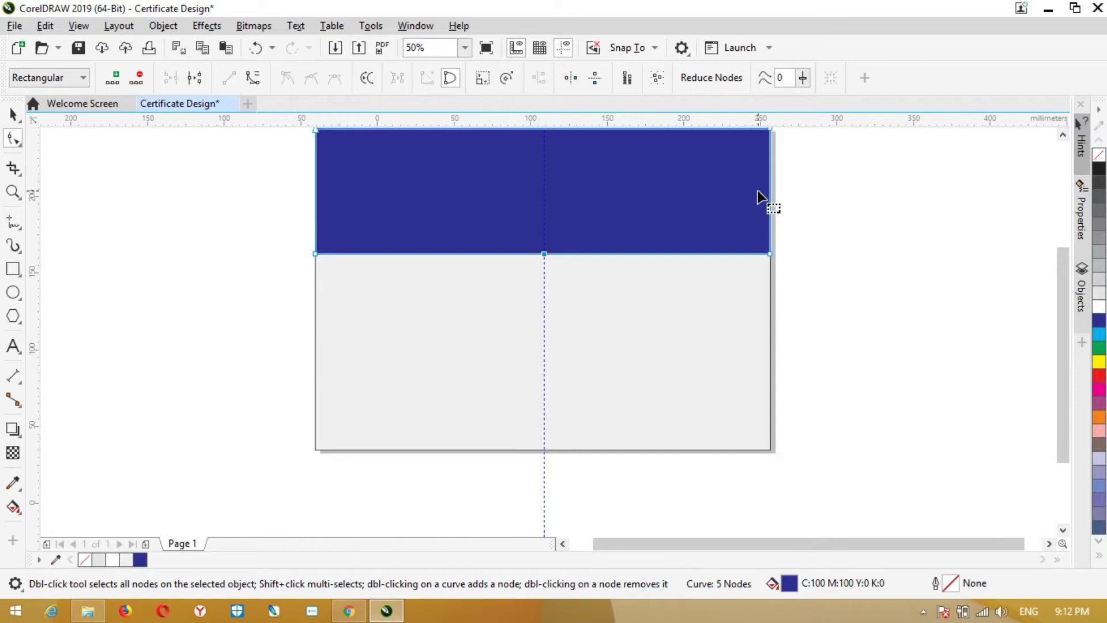
{"action": "right_click", "coordinate": [770, 254]}
{"action": "left_click", "coordinate": [809, 282]}
{"action": "left_click", "coordinate": [316, 252]}
{"action": "key", "text": "Delete"}
{"action": "key", "text": "Delete"}
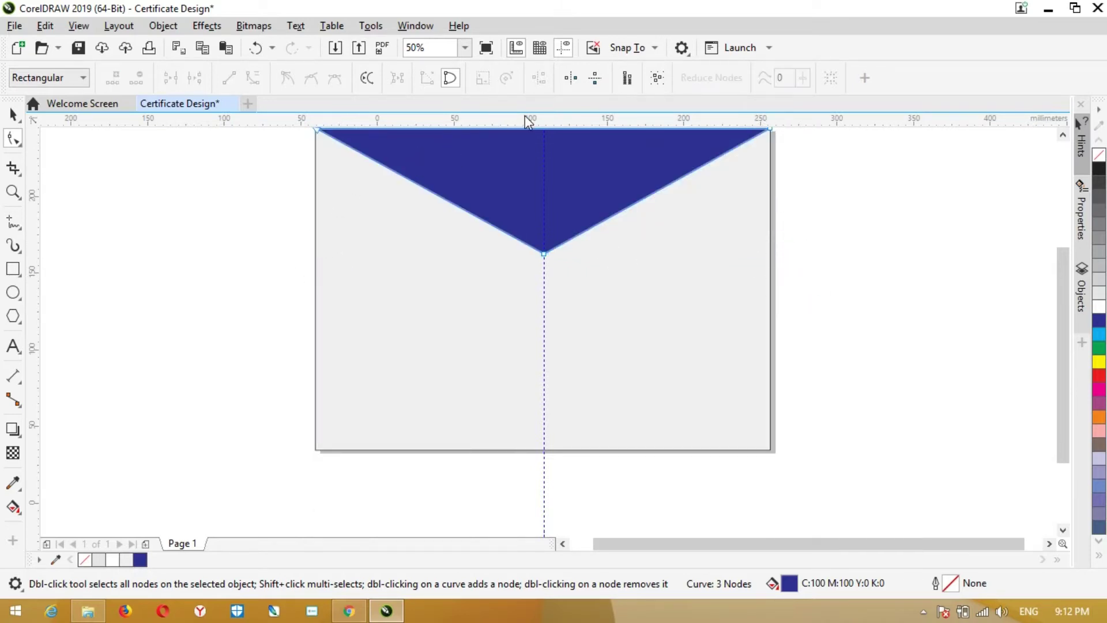
{"action": "scroll", "coordinate": [1075, 118], "scroll_direction": "up", "scroll_amount": 3}
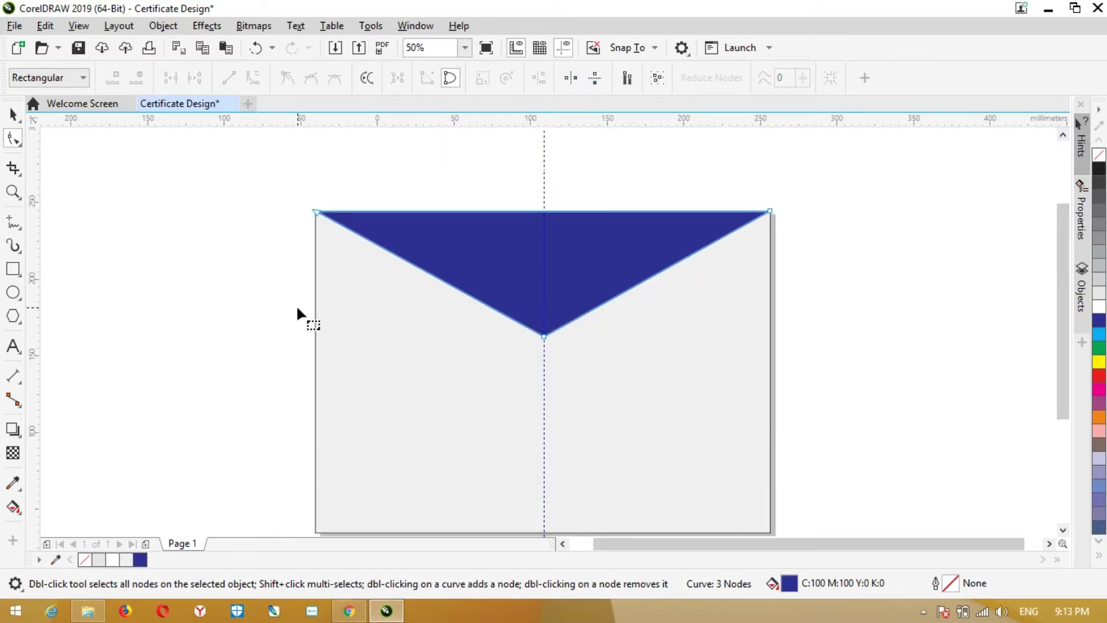
Step: Draw a red, outline-free band from the page top down to the triangle tip
{"action": "left_click", "coordinate": [13, 269]}
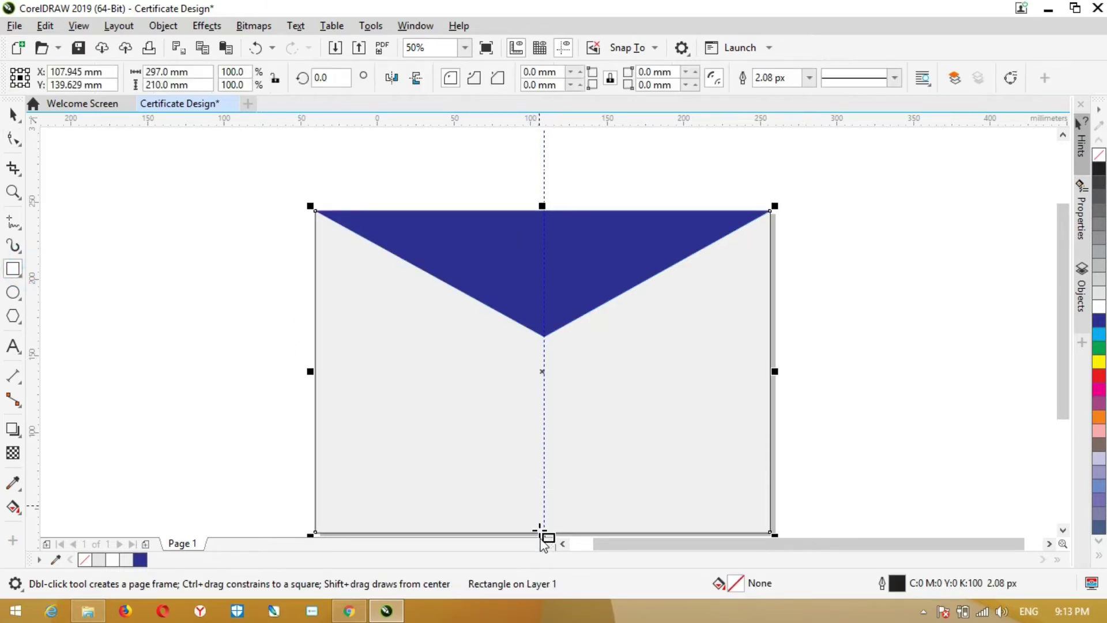
{"action": "scroll", "coordinate": [553, 537], "scroll_direction": "down", "scroll_amount": 1}
{"action": "left_click_drag", "start_coordinate": [574, 527], "coordinate": [574, 440]}
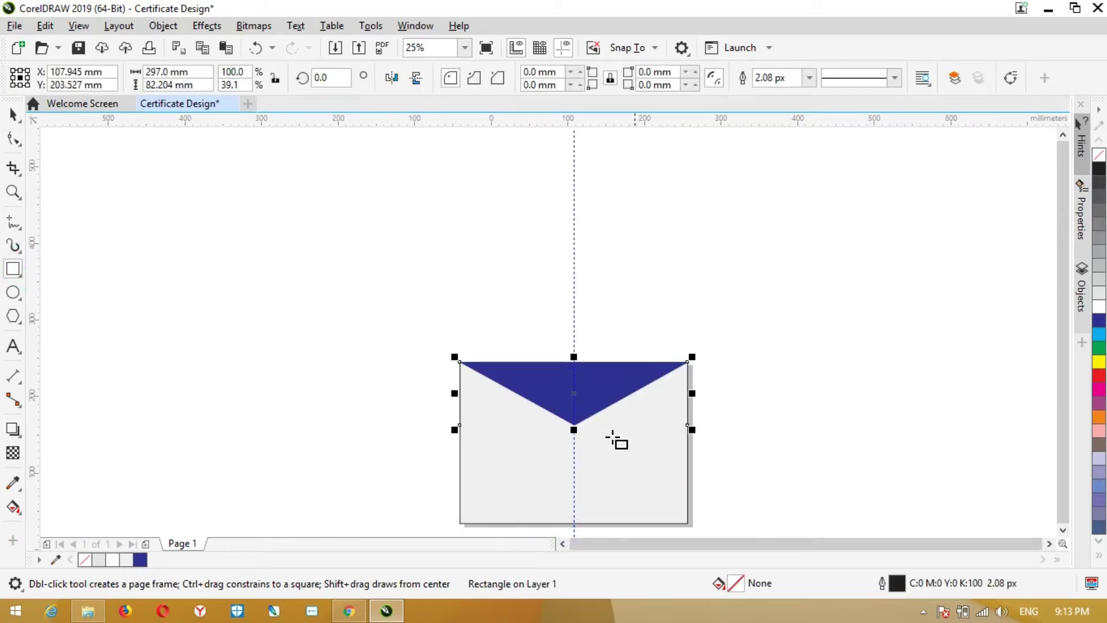
{"action": "scroll", "coordinate": [617, 440], "scroll_direction": "up", "scroll_amount": 1}
{"action": "scroll", "coordinate": [613, 455], "scroll_direction": "up", "scroll_amount": 3}
{"action": "scroll", "coordinate": [622, 458], "scroll_direction": "down", "scroll_amount": 4}
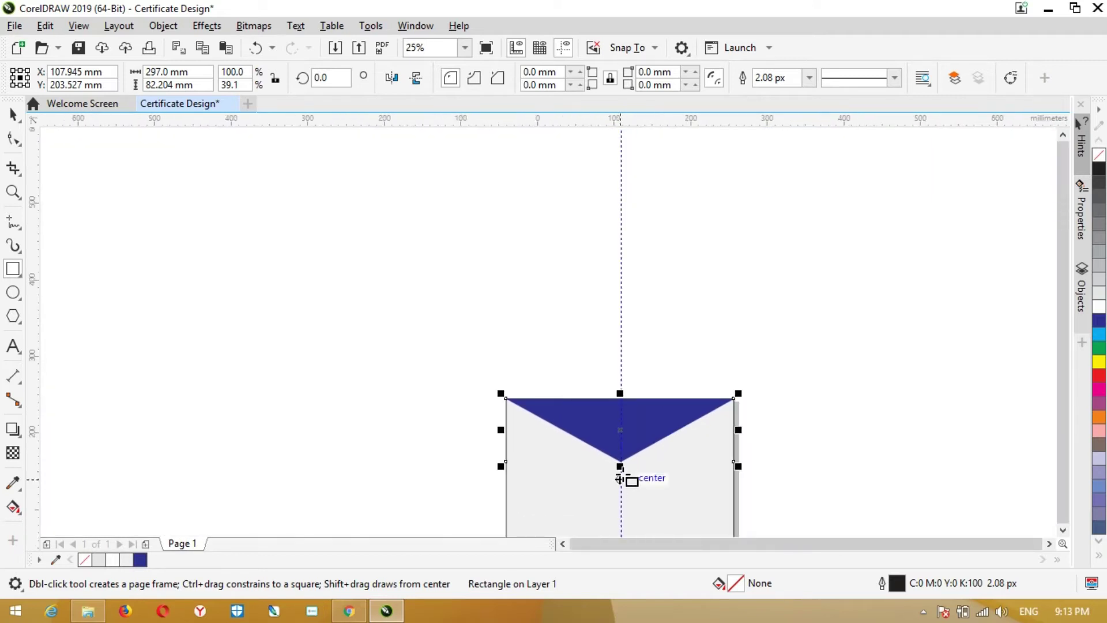
{"action": "left_click", "coordinate": [1101, 376]}
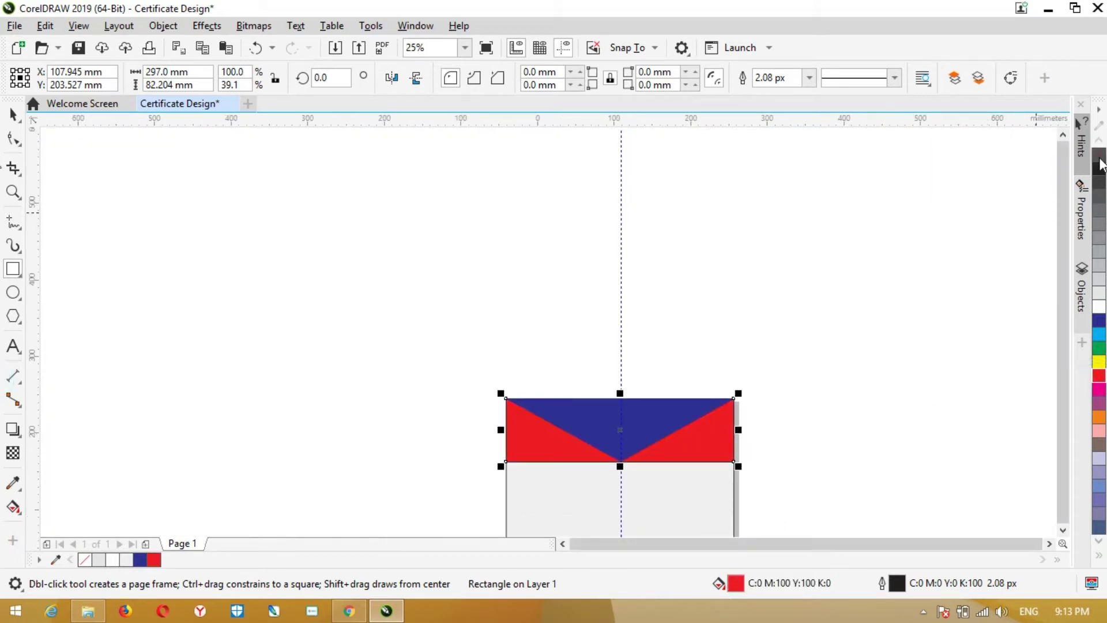
{"action": "right_click", "coordinate": [1100, 160]}
Step: Darken the band to C:22 M:100 Y:100 K:16, then reselect the blue triangle
{"action": "double_click", "coordinate": [737, 586]}
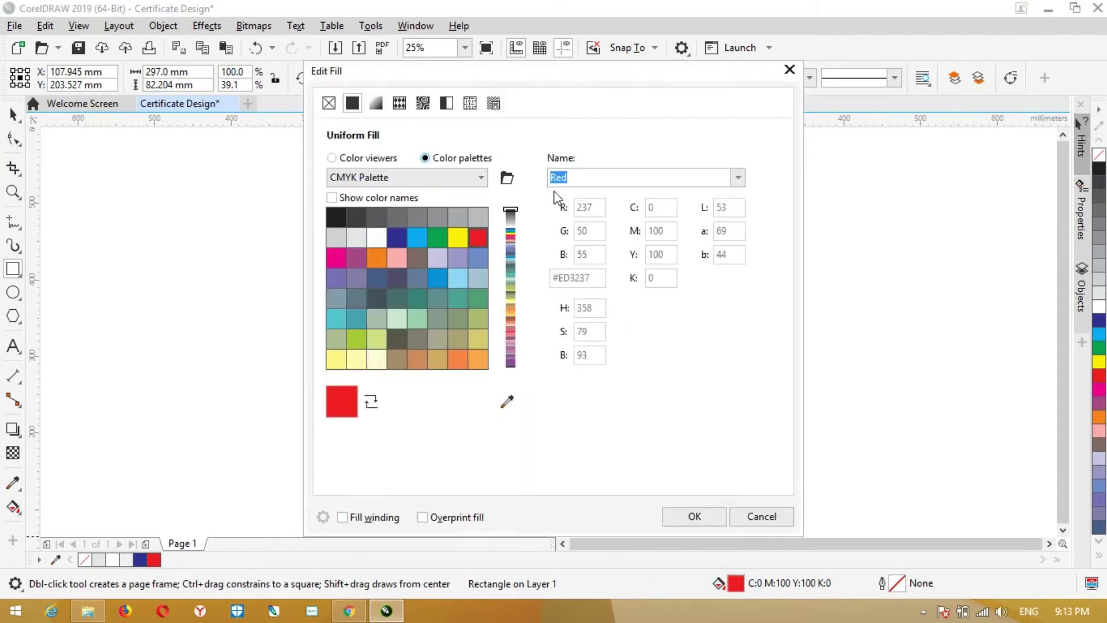
{"action": "left_click", "coordinate": [359, 159]}
{"action": "mouse_move", "coordinate": [500, 237]}
{"action": "left_mouse_down"}
{"action": "mouse_move", "coordinate": [507, 284]}
{"action": "mouse_move", "coordinate": [477, 262]}
{"action": "left_mouse_up"}
{"action": "left_click", "coordinate": [695, 516]}
{"action": "scroll", "coordinate": [667, 511], "scroll_direction": "up", "scroll_amount": 1}
{"action": "scroll", "coordinate": [634, 452], "scroll_direction": "up", "scroll_amount": 1}
{"action": "scroll", "coordinate": [635, 451], "scroll_direction": "down", "scroll_amount": 1}
{"action": "scroll", "coordinate": [660, 338], "scroll_direction": "down", "scroll_amount": 3}
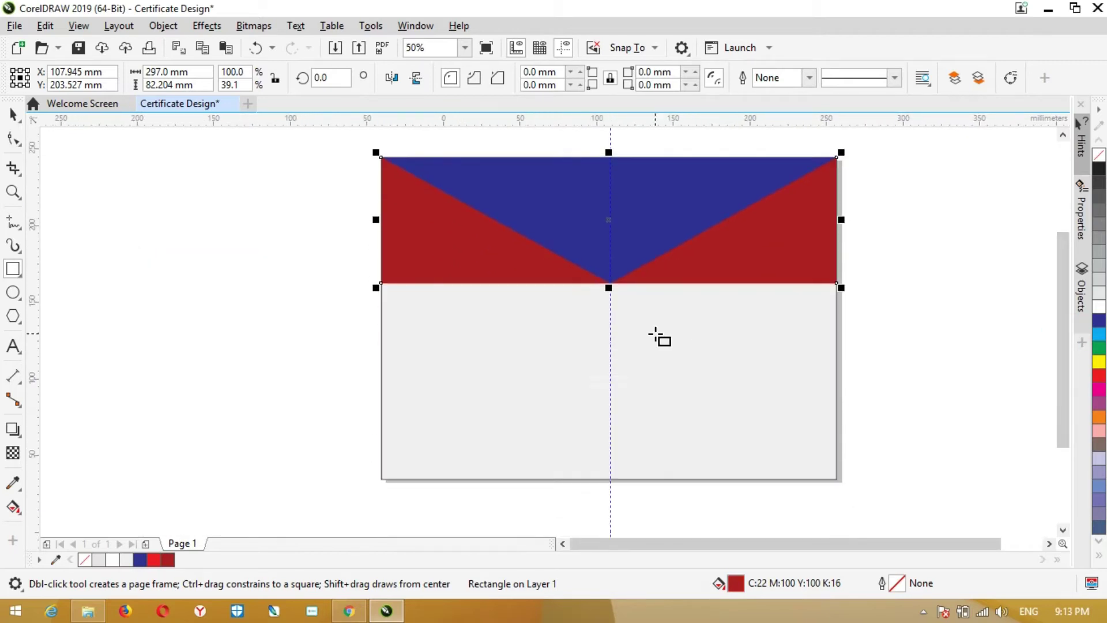
{"action": "scroll", "coordinate": [599, 270], "scroll_direction": "up", "scroll_amount": 1}
{"action": "scroll", "coordinate": [613, 274], "scroll_direction": "down", "scroll_amount": 1}
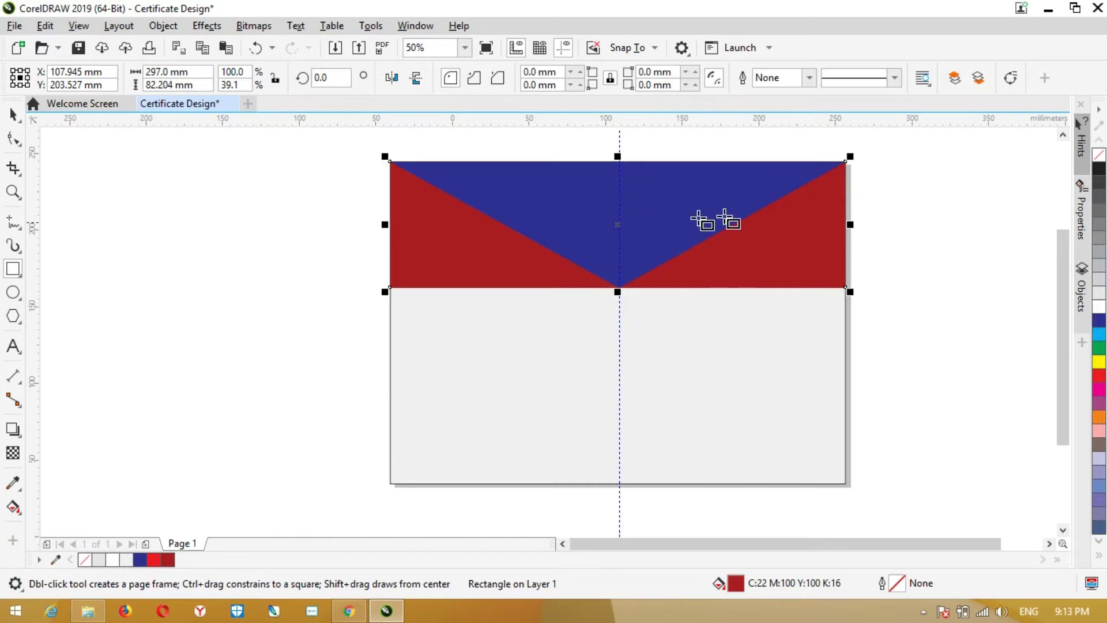
{"action": "left_click", "coordinate": [12, 115]}
Step: Apply a pale blue radial preset fountain fill to the header triangle
{"action": "left_click", "coordinate": [552, 193]}
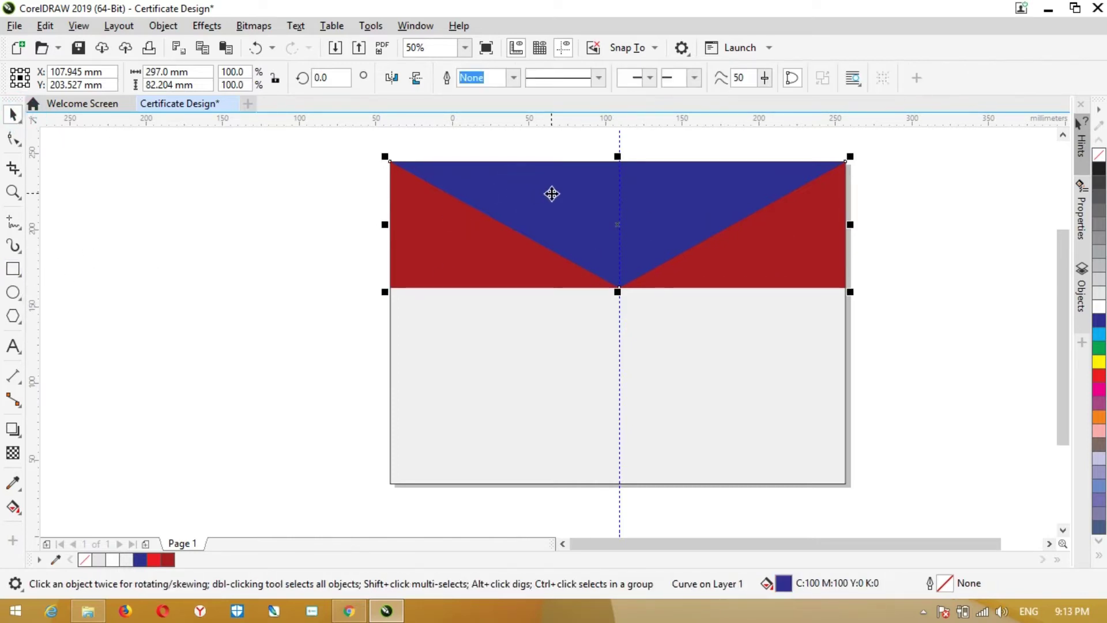
{"action": "left_click", "coordinate": [13, 507]}
{"action": "left_click_drag", "start_coordinate": [570, 217], "coordinate": [709, 209]}
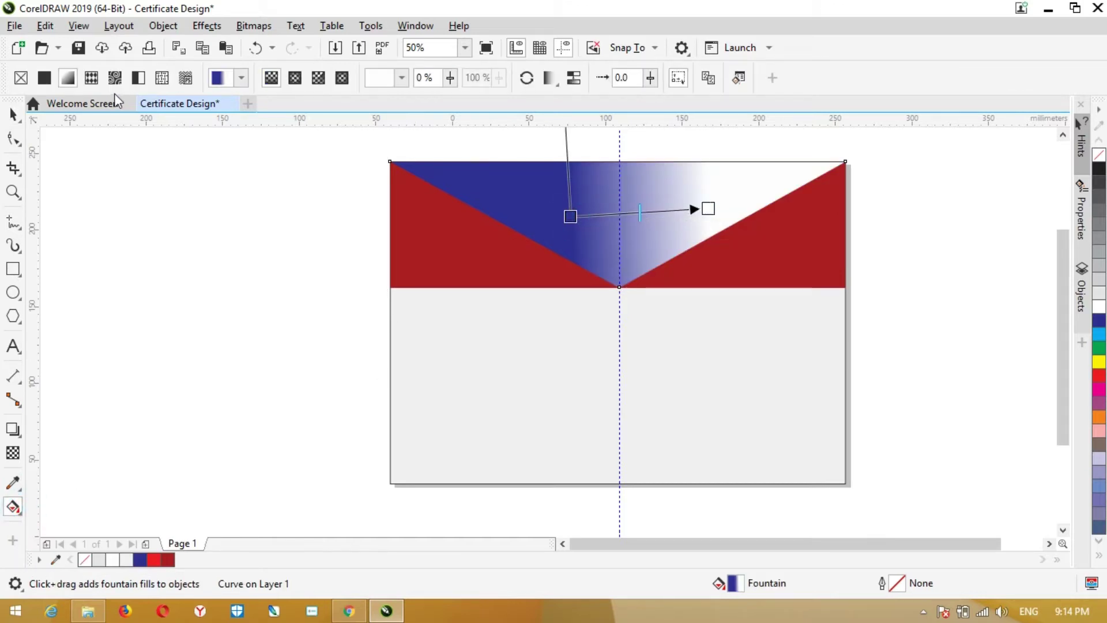
{"action": "left_click", "coordinate": [527, 77]}
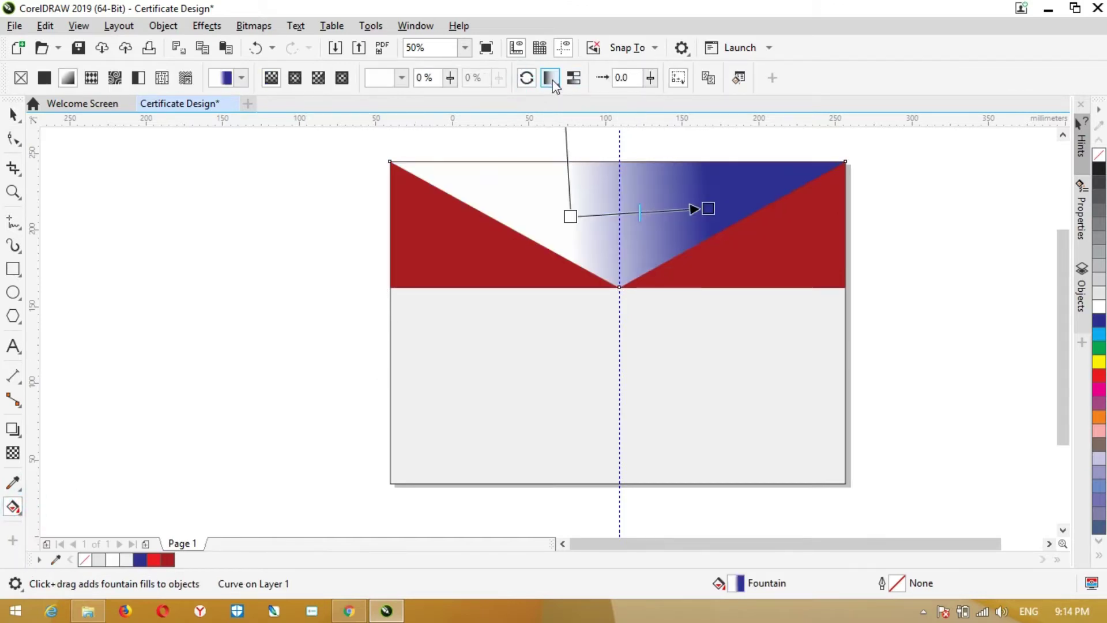
{"action": "left_click", "coordinate": [241, 77]}
{"action": "left_click", "coordinate": [312, 189]}
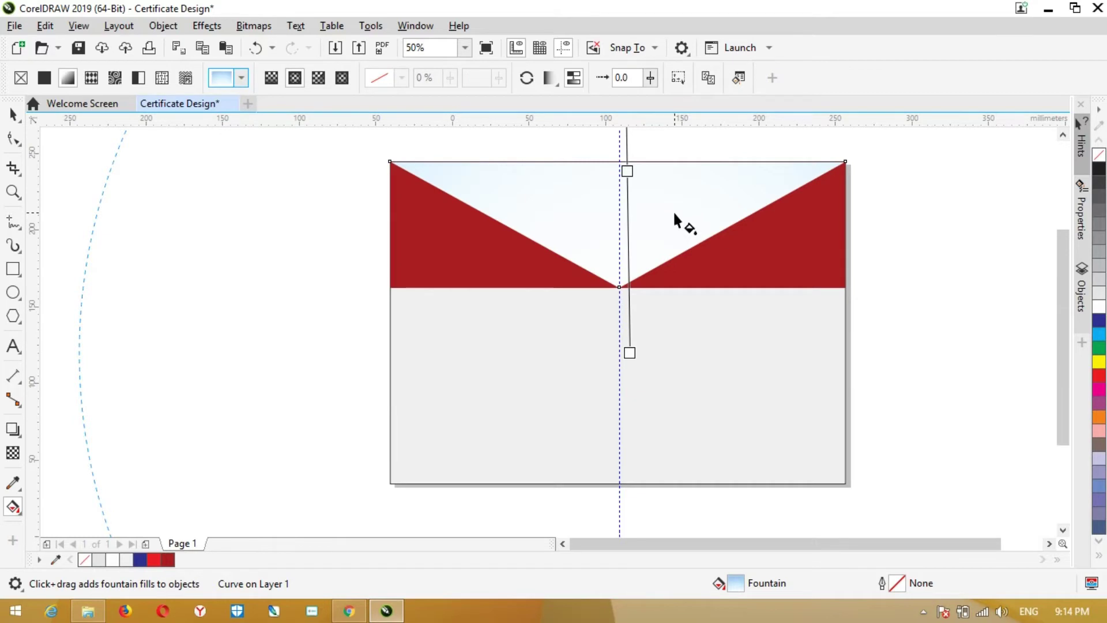
{"action": "scroll", "coordinate": [676, 219], "scroll_direction": "down", "scroll_amount": 2}
{"action": "scroll", "coordinate": [678, 237], "scroll_direction": "down", "scroll_amount": 3}
Step: Centre the radial gradient's white glow on the V point and make its outer colour navy
{"action": "left_click", "coordinate": [681, 233]}
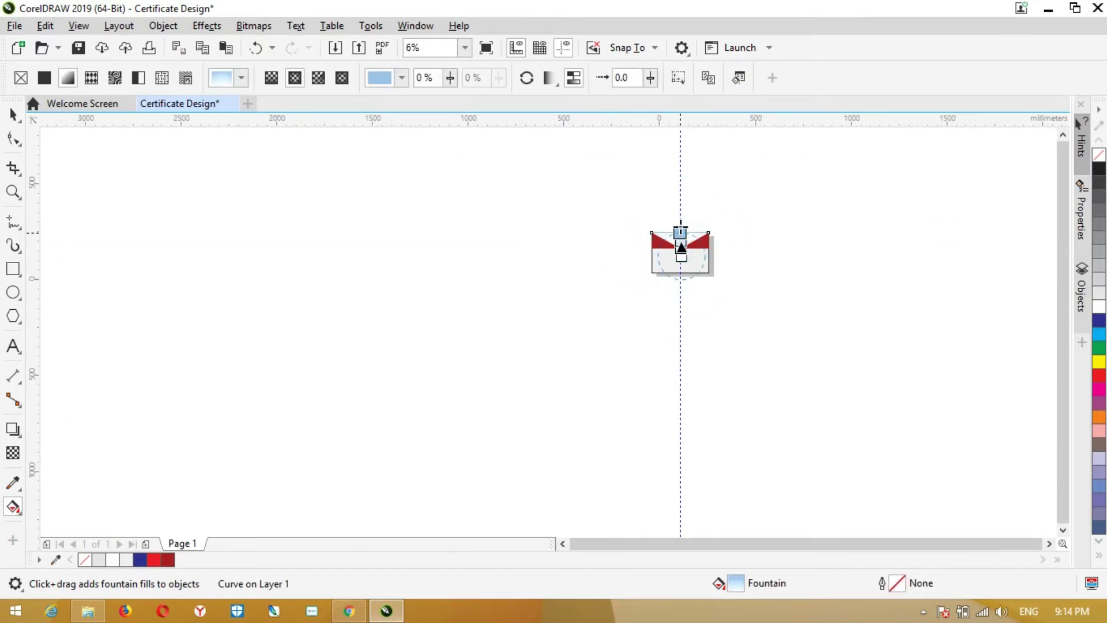
{"action": "scroll", "coordinate": [683, 232], "scroll_direction": "up", "scroll_amount": 3}
{"action": "scroll", "coordinate": [683, 232], "scroll_direction": "up", "scroll_amount": 2}
{"action": "left_click_drag", "start_coordinate": [654, 226], "coordinate": [667, 304]}
{"action": "left_click_drag", "start_coordinate": [664, 416], "coordinate": [654, 349]}
{"action": "left_click_drag", "start_coordinate": [667, 305], "coordinate": [654, 248]}
{"action": "left_click_drag", "start_coordinate": [654, 349], "coordinate": [655, 307]}
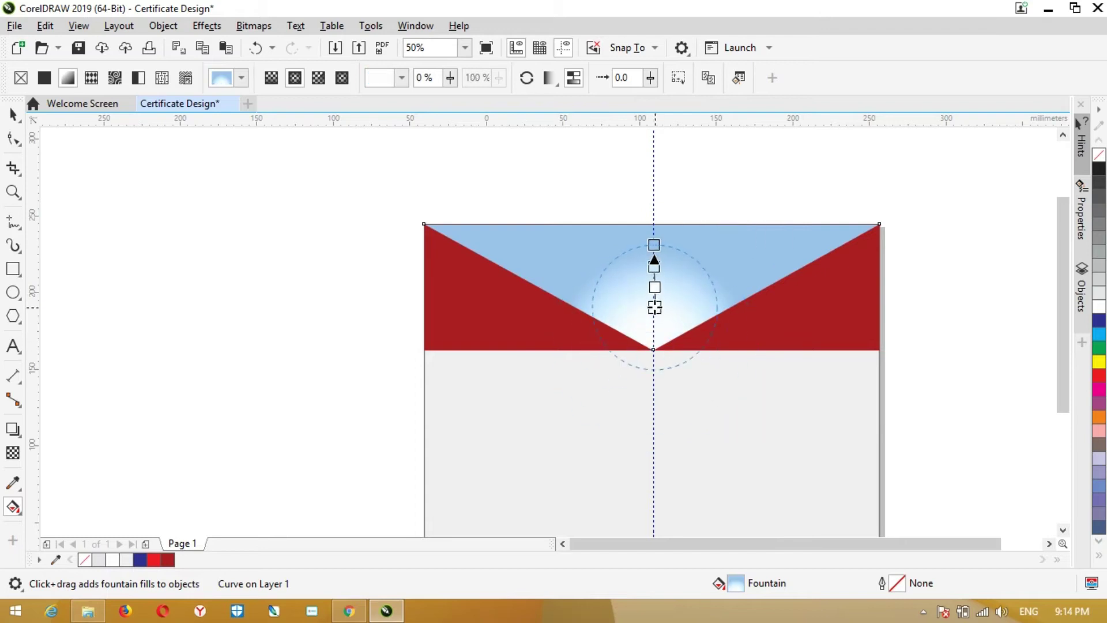
{"action": "left_click_drag", "start_coordinate": [654, 245], "coordinate": [653, 211]}
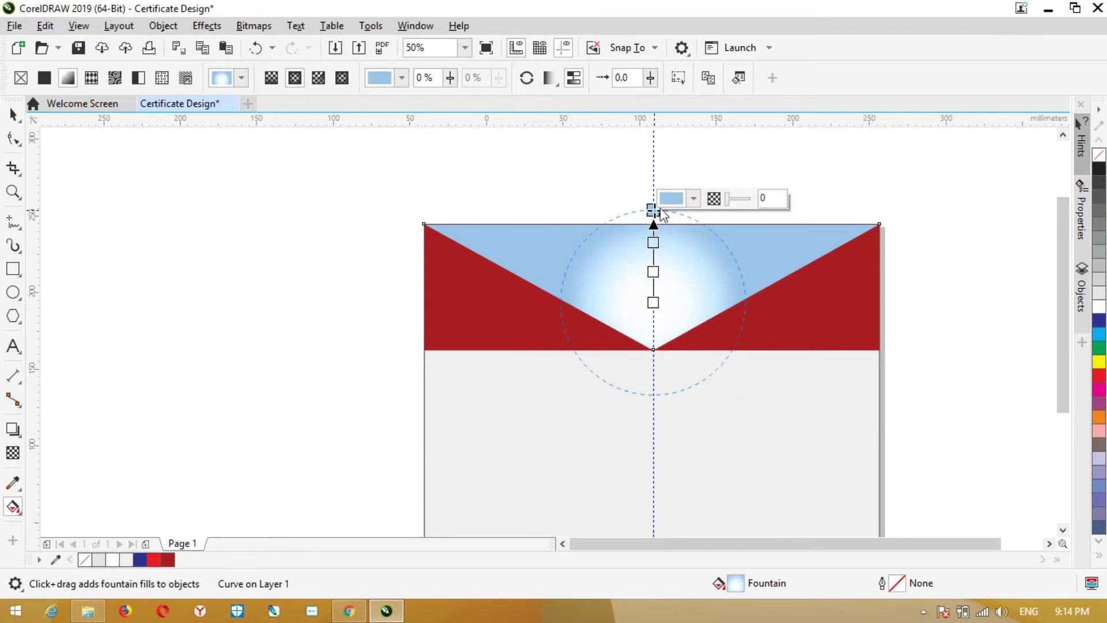
{"action": "left_click", "coordinate": [681, 200]}
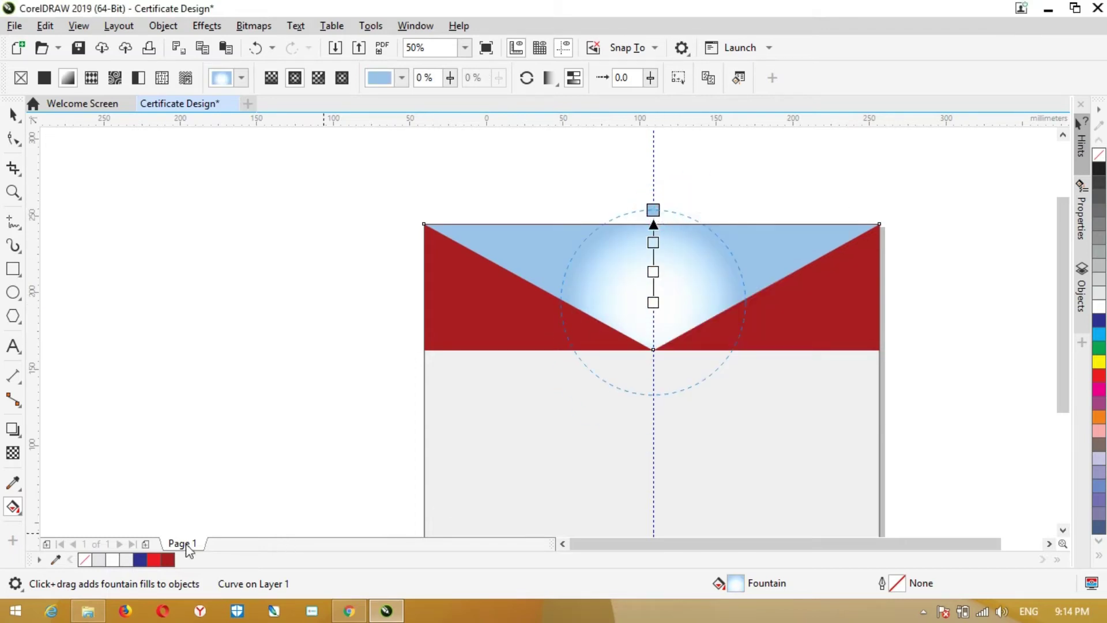
{"action": "left_click", "coordinate": [139, 559]}
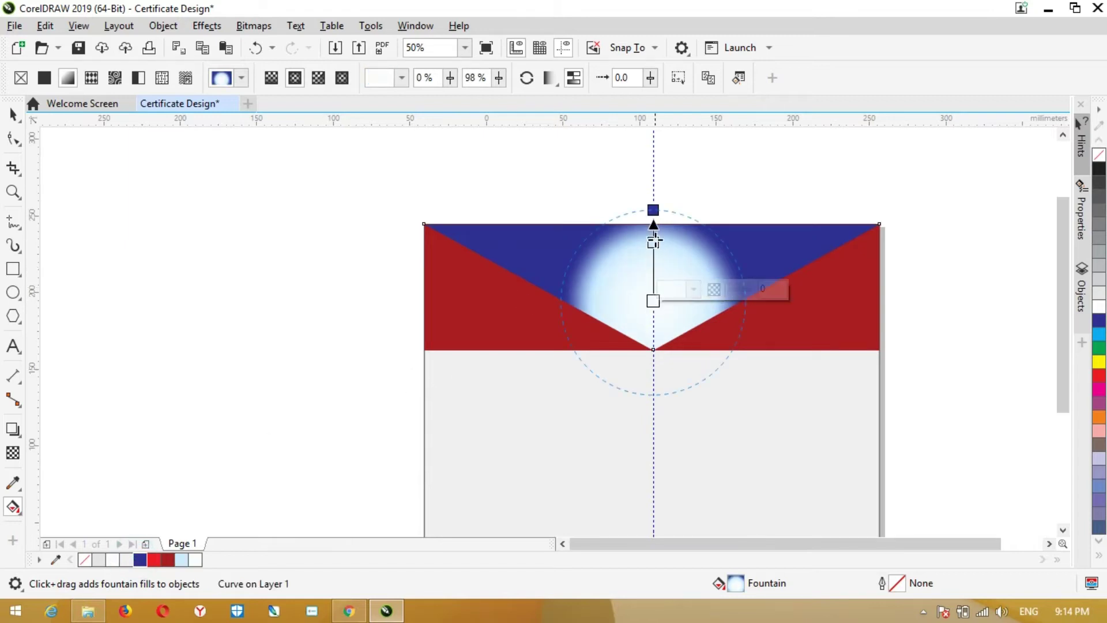
{"action": "left_click_drag", "start_coordinate": [652, 242], "coordinate": [654, 286]}
{"action": "left_click", "coordinate": [755, 203]}
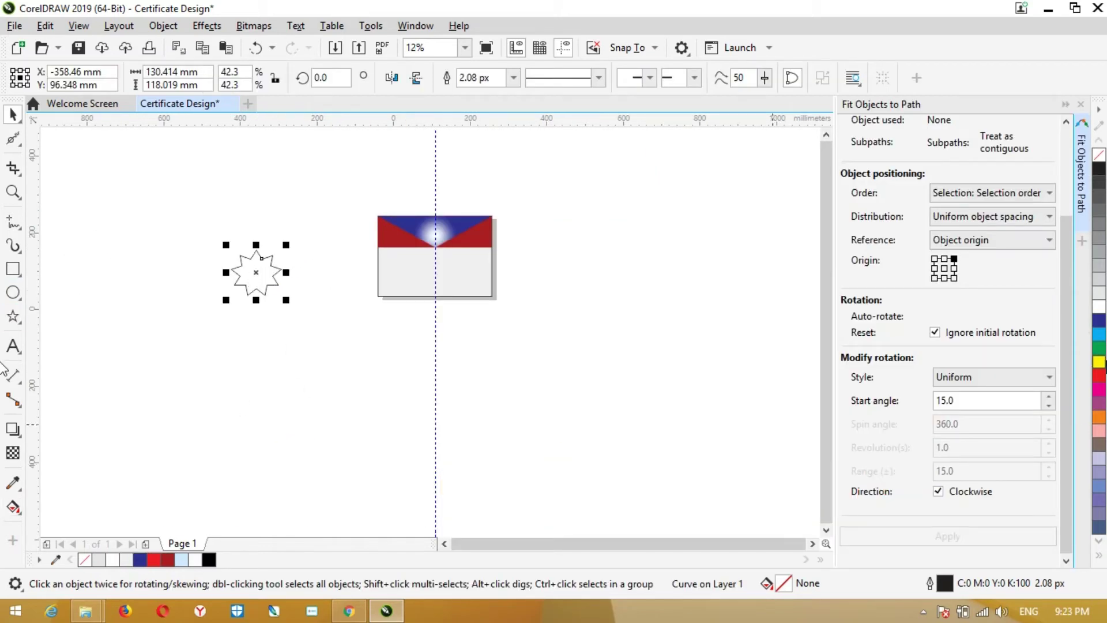
Step: Fill the star yellow with no outline and enlarge it
{"action": "left_click", "coordinate": [1100, 362]}
{"action": "right_click", "coordinate": [1098, 153]}
{"action": "scroll", "coordinate": [254, 275], "scroll_direction": "up", "scroll_amount": 2}
{"action": "left_click", "coordinate": [254, 274]}
{"action": "left_click", "coordinate": [309, 297]}
{"action": "left_click_drag", "start_coordinate": [312, 318], "coordinate": [369, 366]}
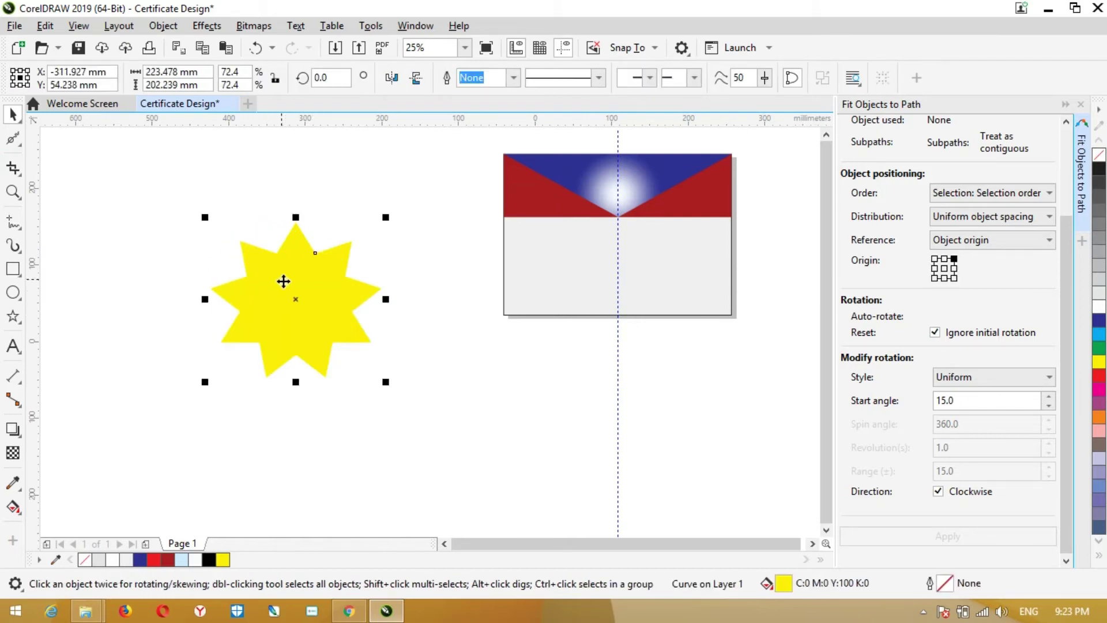
Step: Give the star a radial fountain fill centred in its middle
{"action": "left_click", "coordinate": [12, 506]}
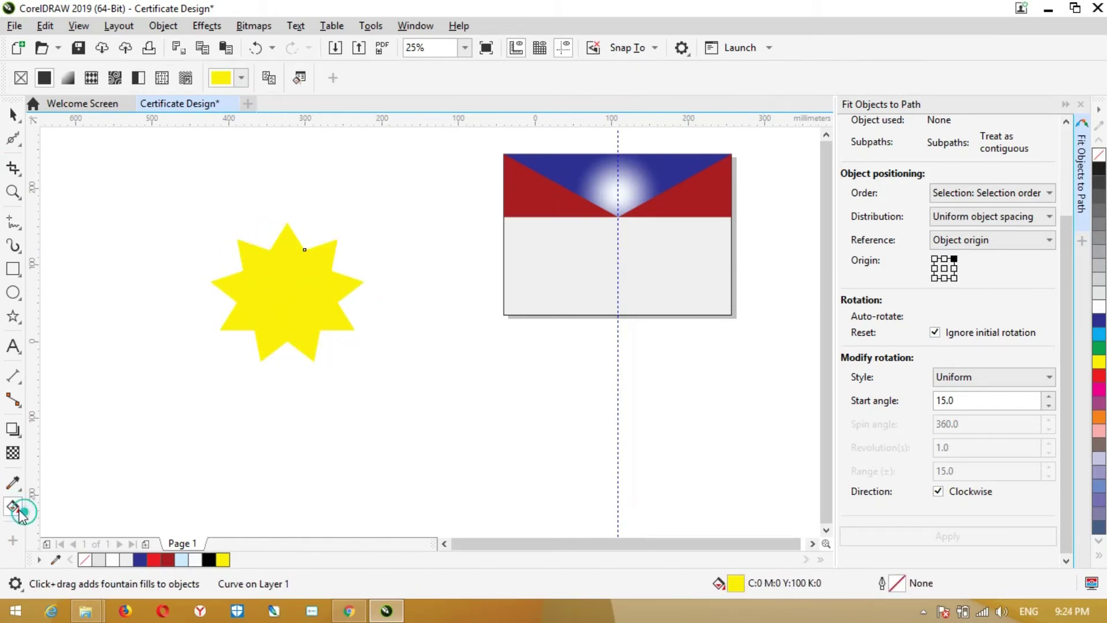
{"action": "left_click_drag", "start_coordinate": [270, 310], "coordinate": [325, 242]}
{"action": "left_click", "coordinate": [238, 77]}
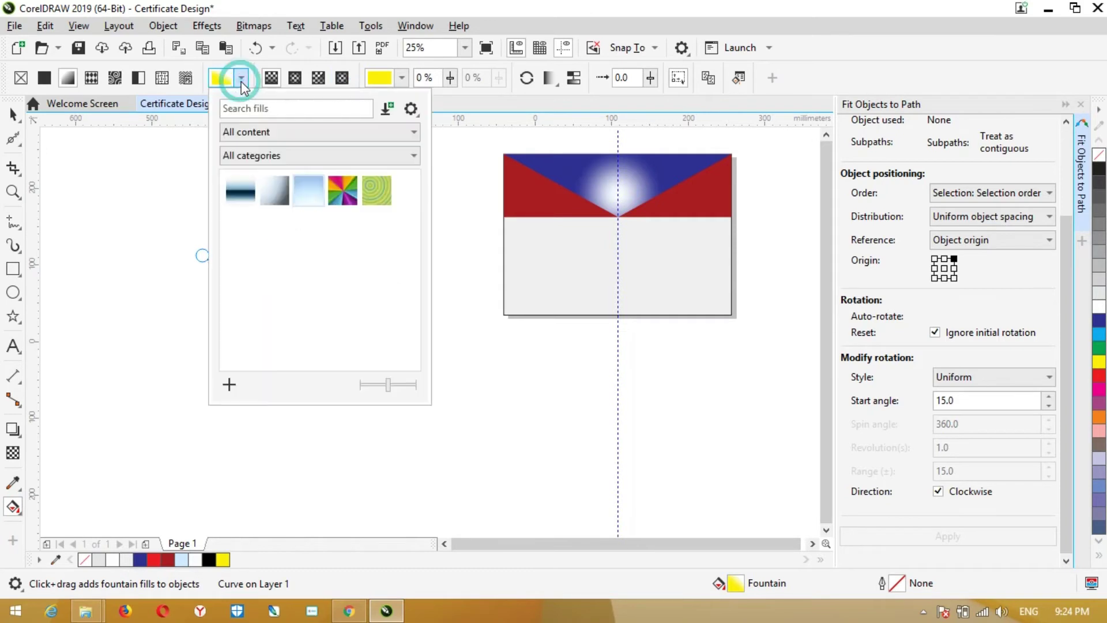
{"action": "left_click", "coordinate": [292, 153]}
{"action": "left_click", "coordinate": [317, 132]}
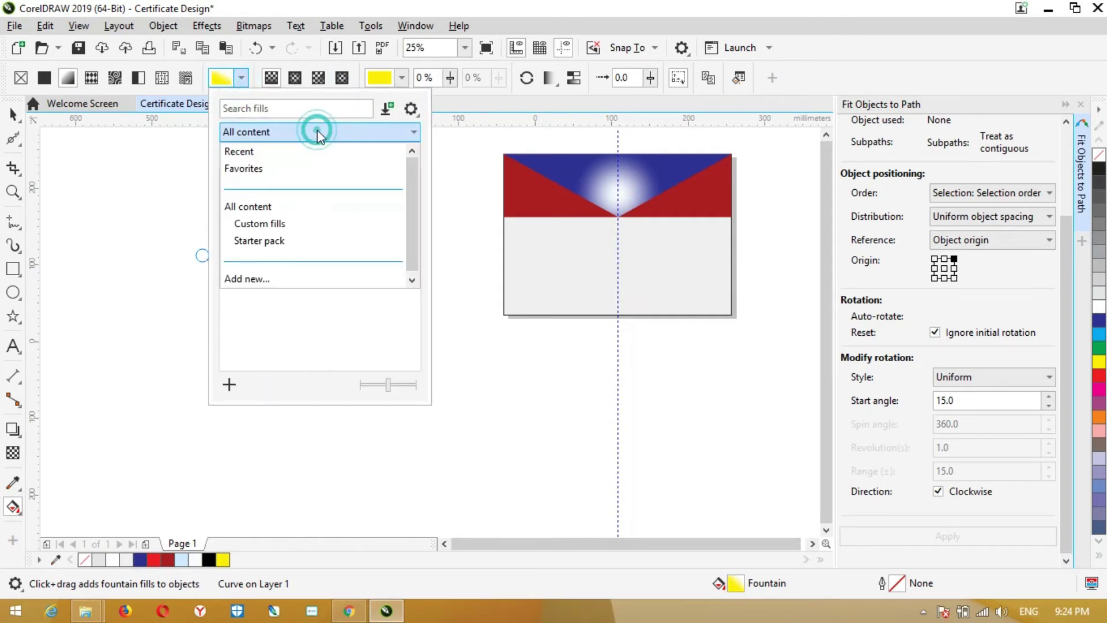
{"action": "left_click", "coordinate": [294, 77]}
{"action": "left_click_drag", "start_coordinate": [299, 277], "coordinate": [288, 294]}
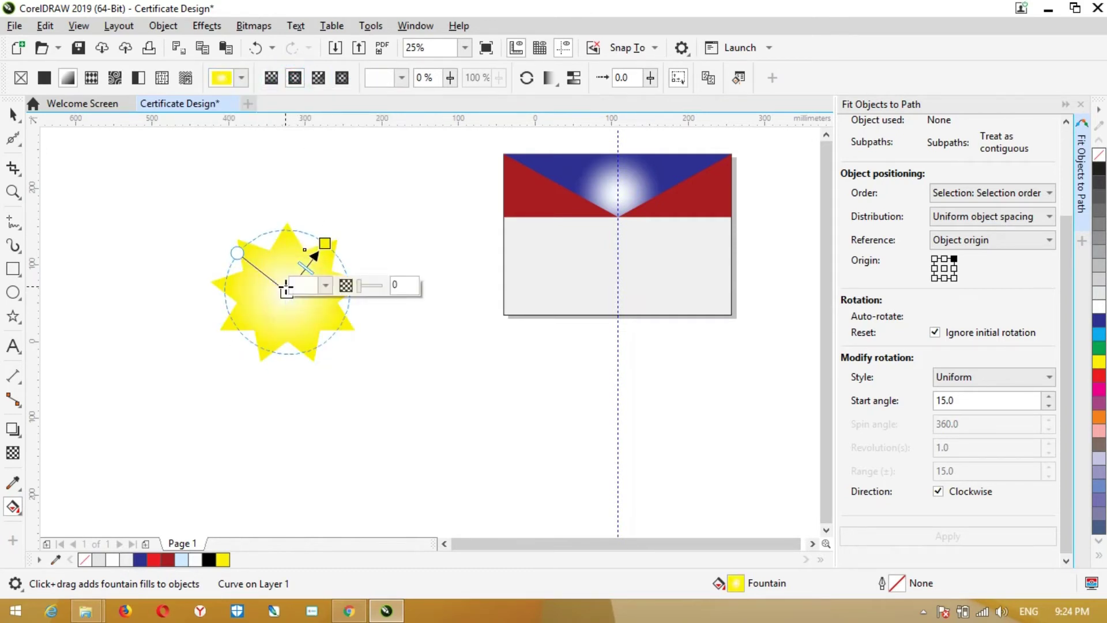
{"action": "scroll", "coordinate": [288, 291], "scroll_direction": "up", "scroll_amount": 2}
Step: Set the gradient's outer colour stop to a deep yellow-orange
{"action": "left_click", "coordinate": [384, 195]}
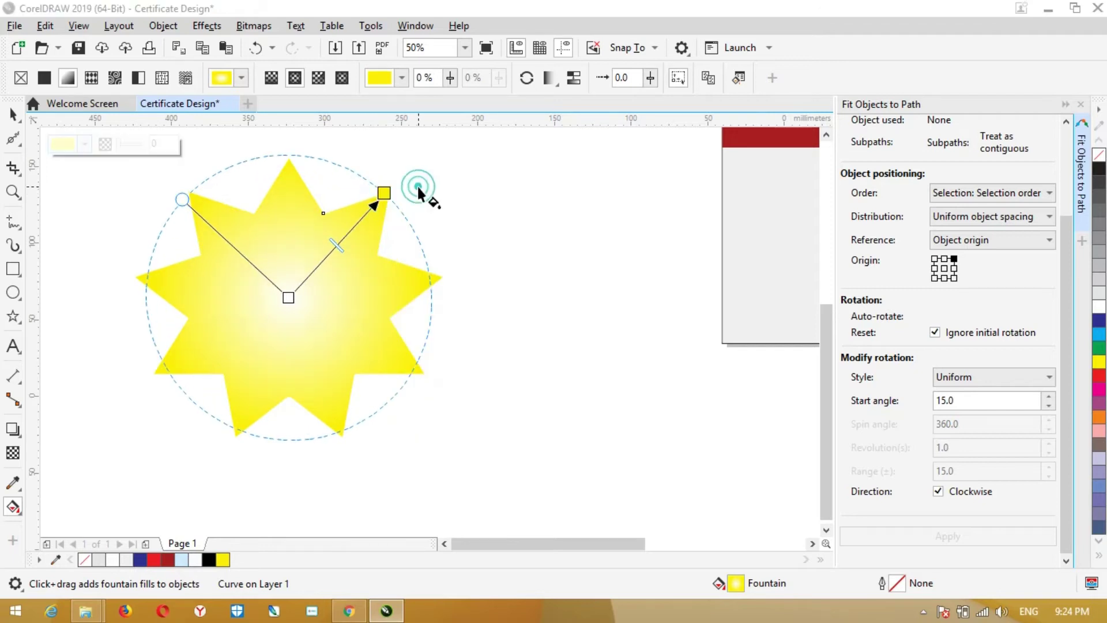
{"action": "left_click", "coordinate": [421, 188]}
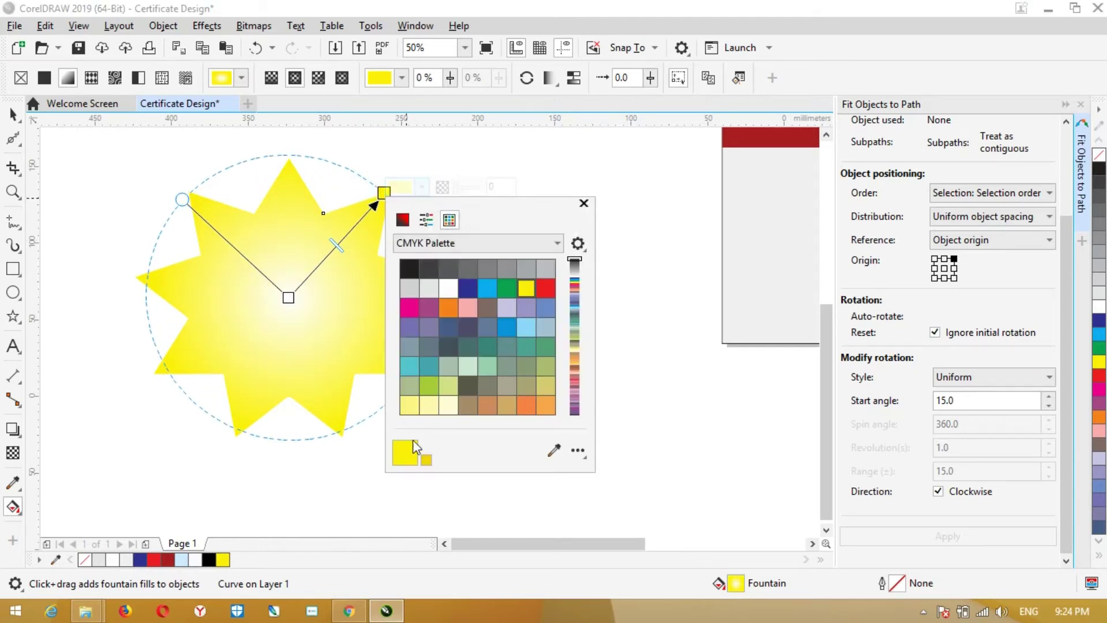
{"action": "left_click", "coordinate": [495, 276]}
{"action": "left_click_drag", "start_coordinate": [412, 384], "coordinate": [413, 384]}
{"action": "left_click", "coordinate": [504, 261]}
{"action": "left_click", "coordinate": [502, 266]}
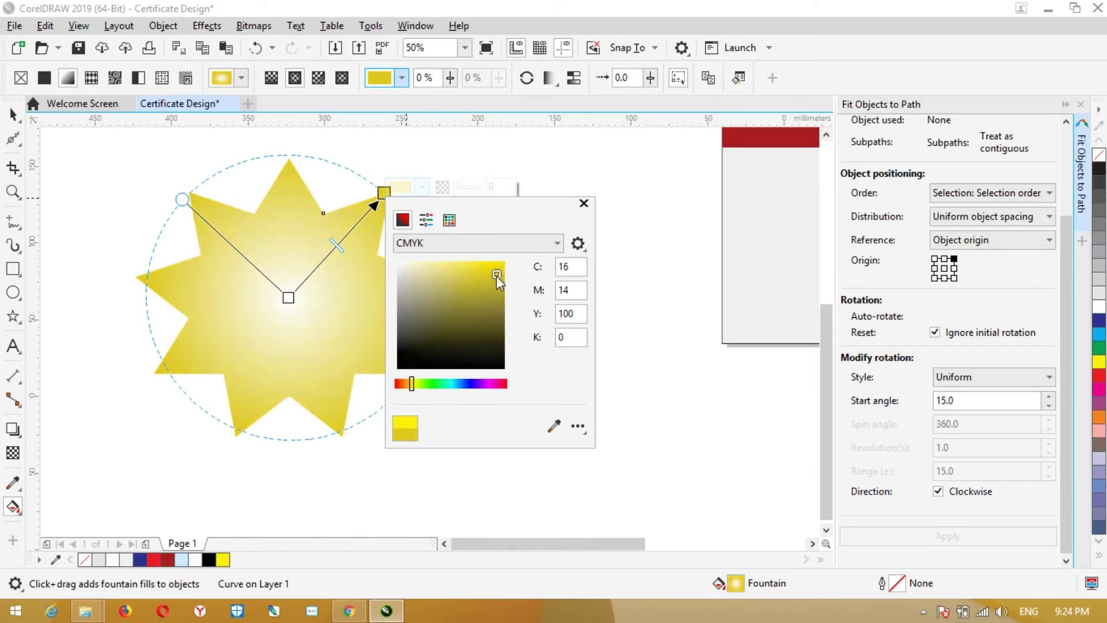
{"action": "left_click", "coordinate": [408, 390]}
{"action": "left_click", "coordinate": [349, 232]}
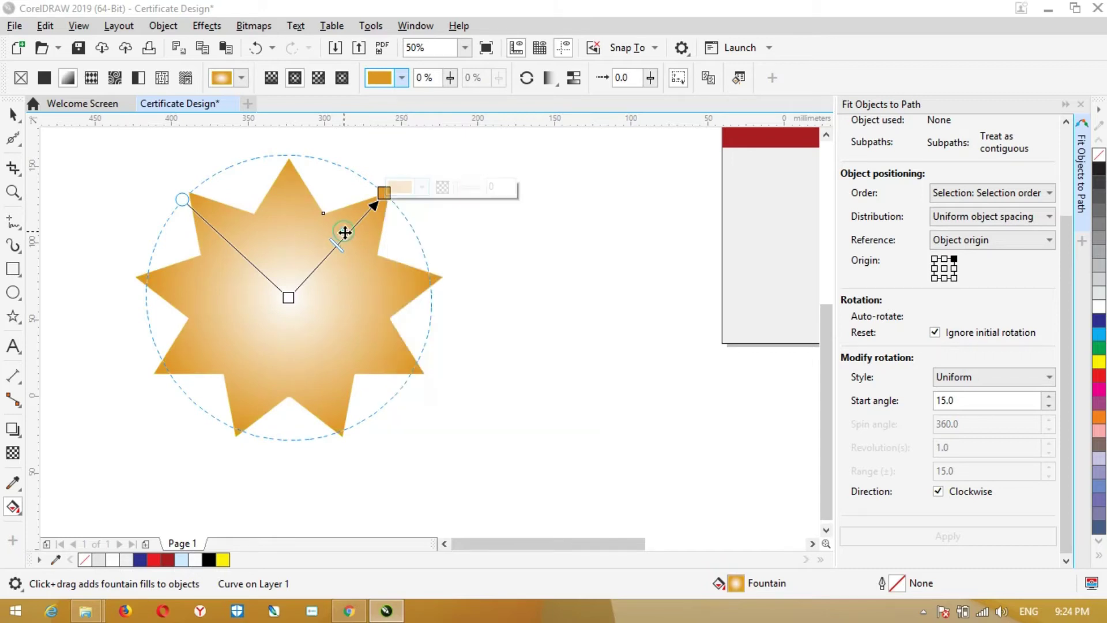
Step: Add a bright yellow colour stop and make the centre node orange-yellow
{"action": "double_click", "coordinate": [315, 265]}
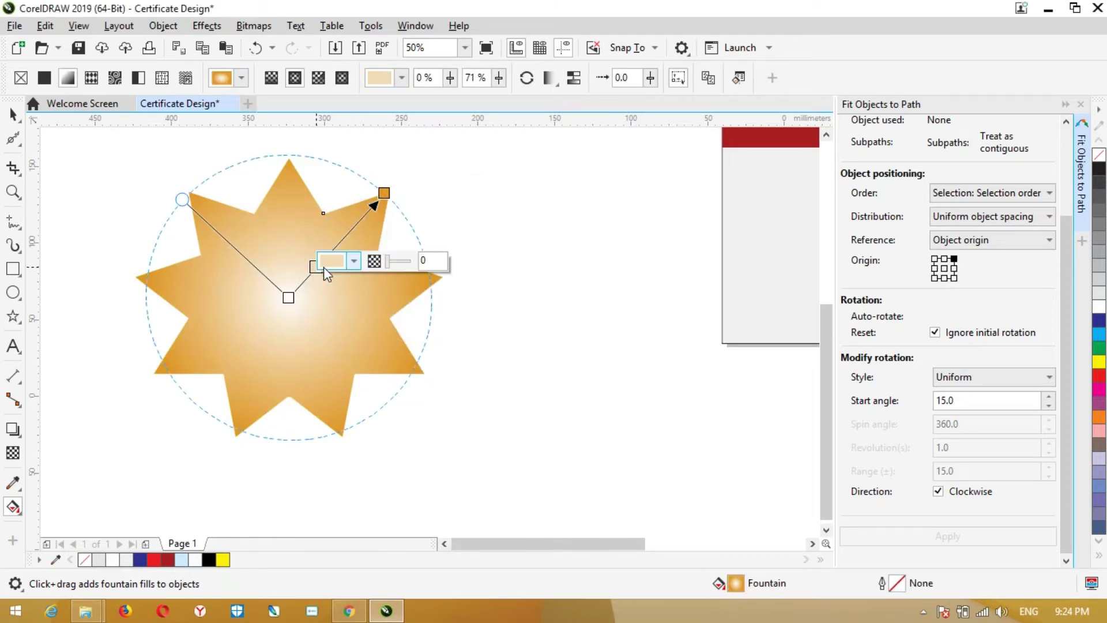
{"action": "left_click", "coordinate": [354, 260]}
{"action": "left_click_drag", "start_coordinate": [338, 457], "coordinate": [346, 458]}
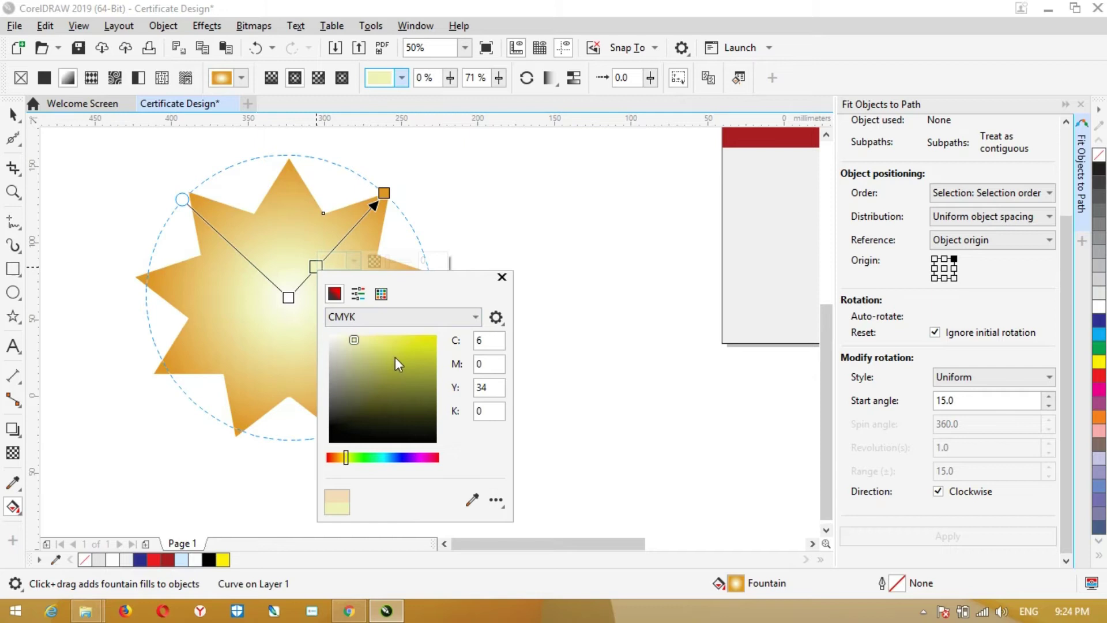
{"action": "left_click", "coordinate": [437, 339]}
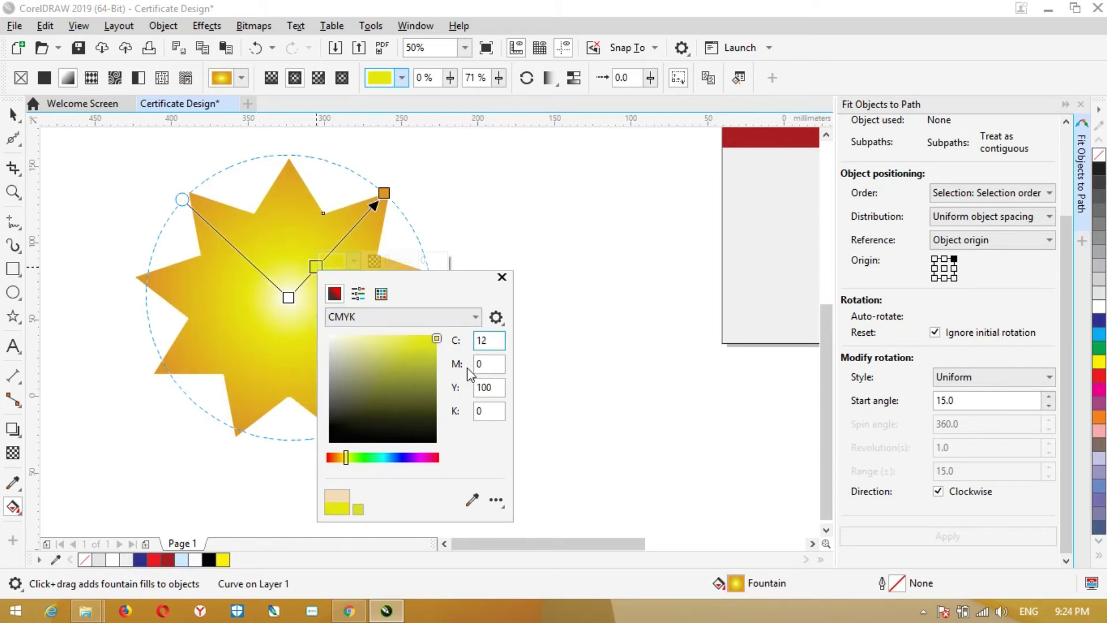
{"action": "left_click", "coordinate": [503, 277]}
{"action": "left_click", "coordinate": [288, 298]}
{"action": "left_click", "coordinate": [328, 292]}
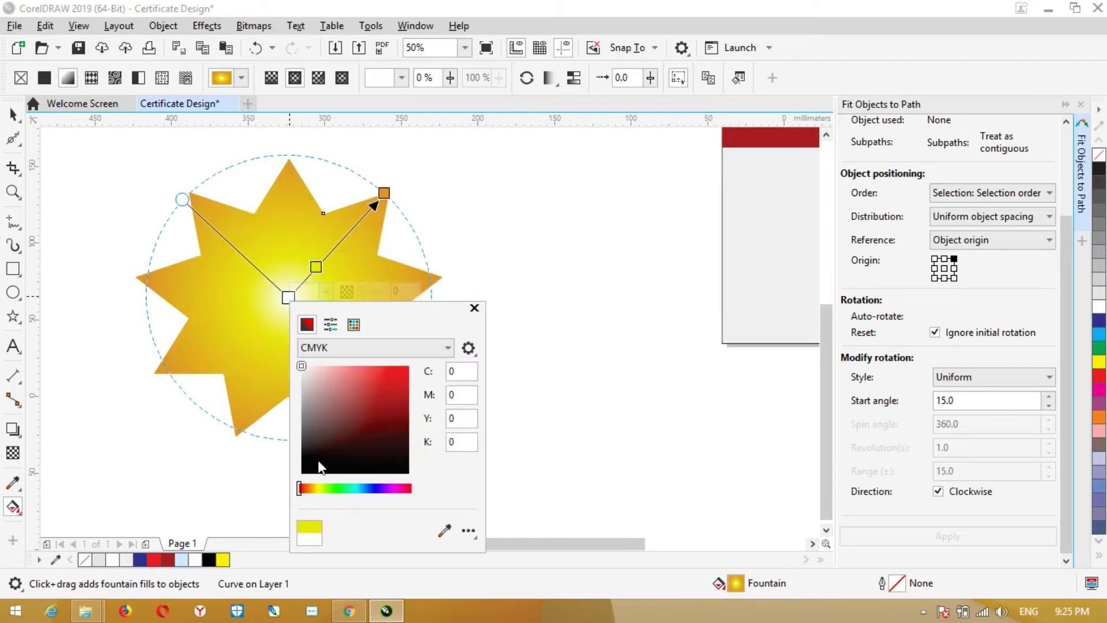
{"action": "left_click", "coordinate": [314, 489]}
{"action": "left_click", "coordinate": [405, 366]}
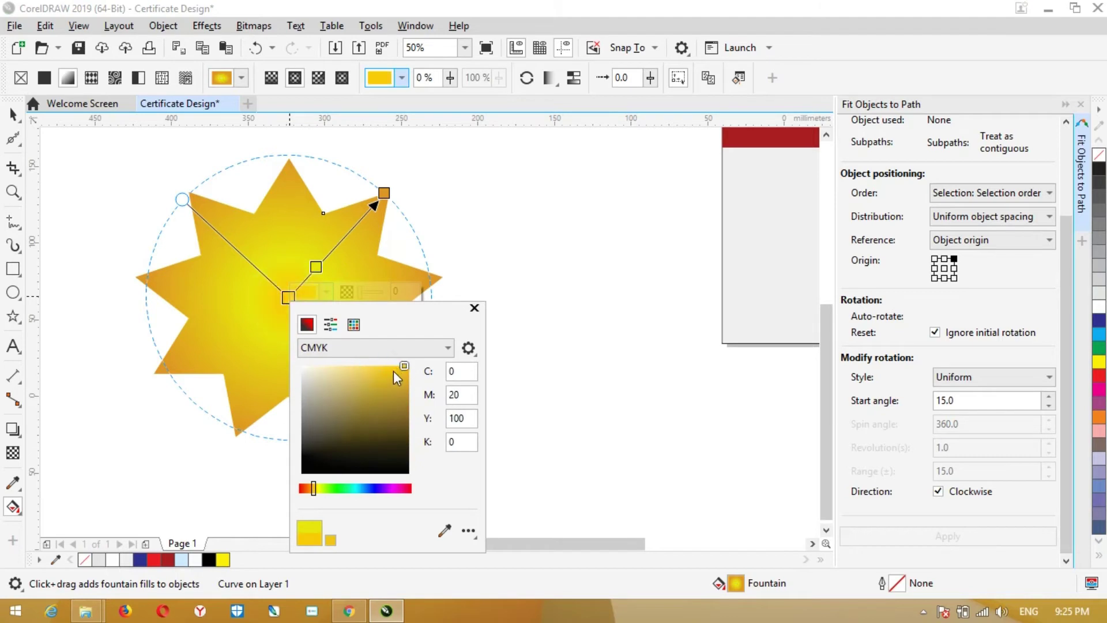
{"action": "left_click", "coordinate": [334, 246]}
Step: Add a warm yellow midway stop, slide it toward the edge and tint it slightly orange
{"action": "double_click", "coordinate": [333, 246]}
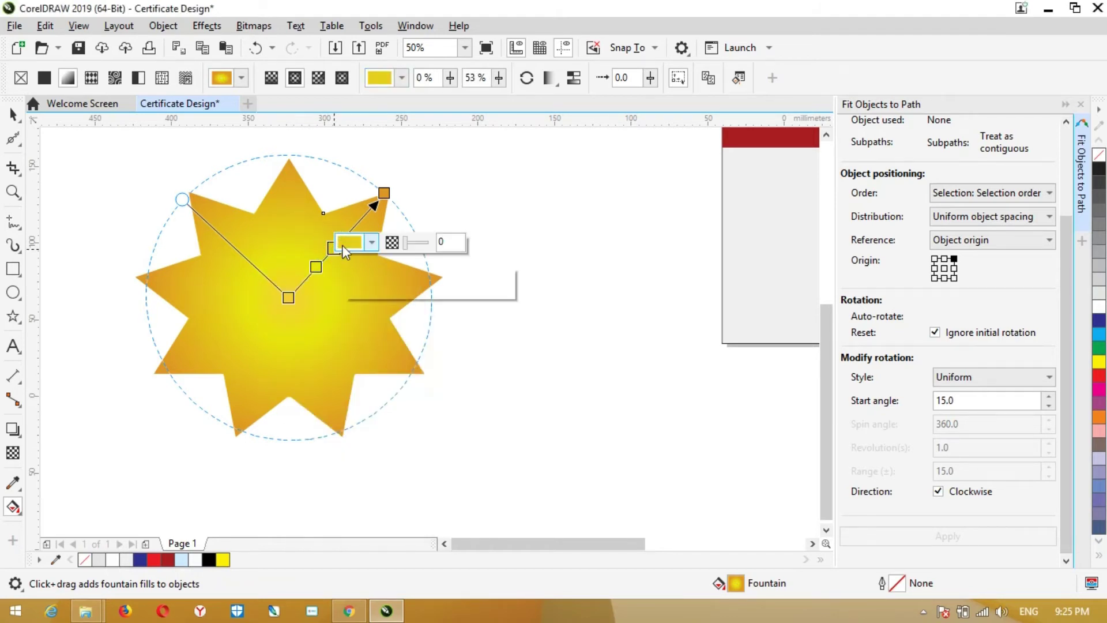
{"action": "left_click", "coordinate": [349, 242]}
{"action": "left_click", "coordinate": [443, 321]}
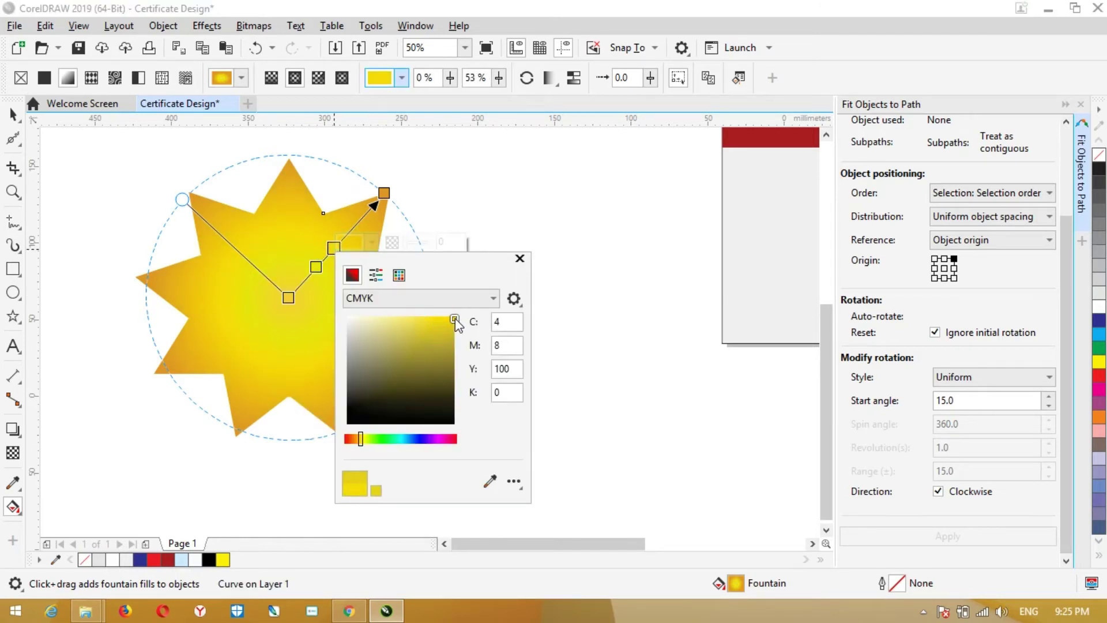
{"action": "left_click_drag", "start_coordinate": [333, 247], "coordinate": [351, 225]}
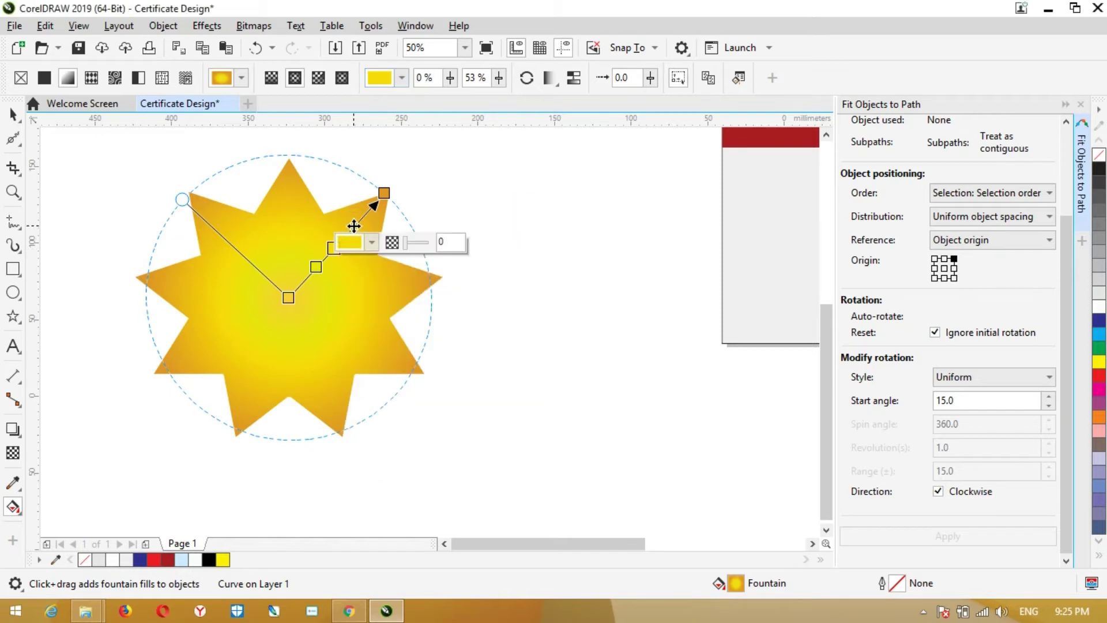
{"action": "left_click", "coordinate": [389, 220]}
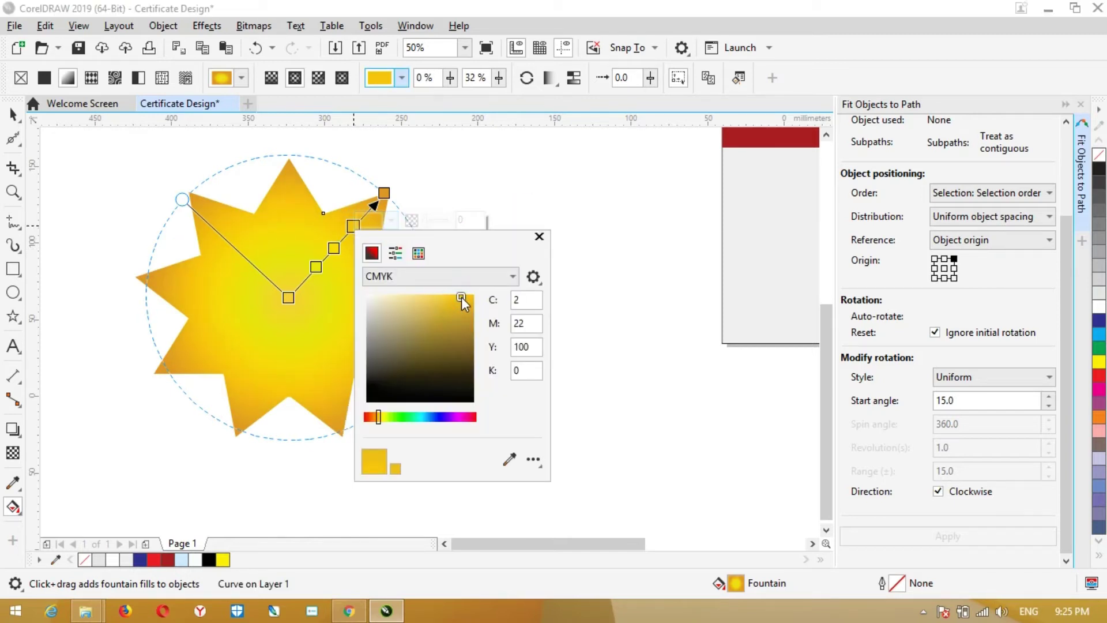
{"action": "left_click_drag", "start_coordinate": [467, 297], "coordinate": [471, 300]}
{"action": "left_click", "coordinate": [471, 184]}
Step: Add an orange colour stop to the star's gradient
{"action": "left_click", "coordinate": [365, 221]}
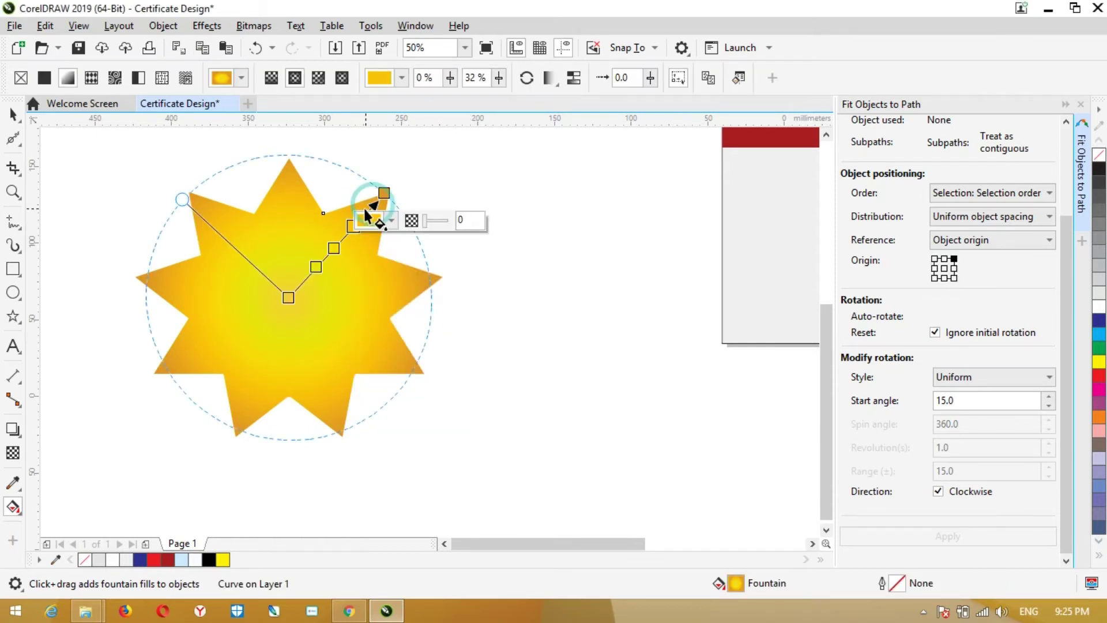
{"action": "double_click", "coordinate": [365, 214]}
{"action": "left_click", "coordinate": [383, 208]}
{"action": "left_click_drag", "start_coordinate": [472, 299], "coordinate": [485, 284]}
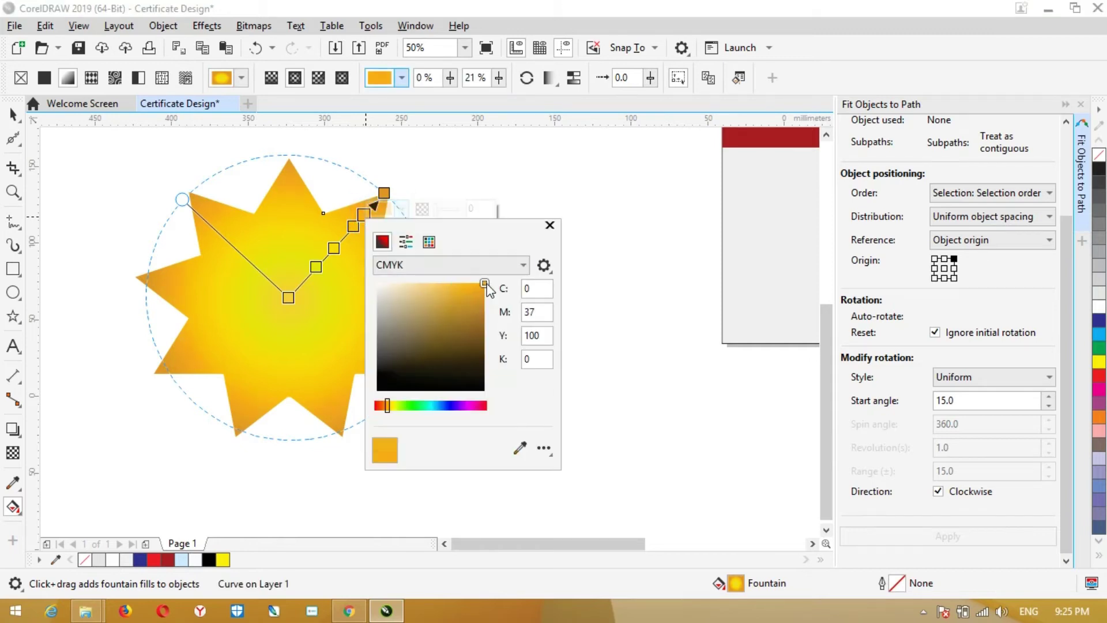
{"action": "left_click_drag", "start_coordinate": [386, 414], "coordinate": [390, 408]}
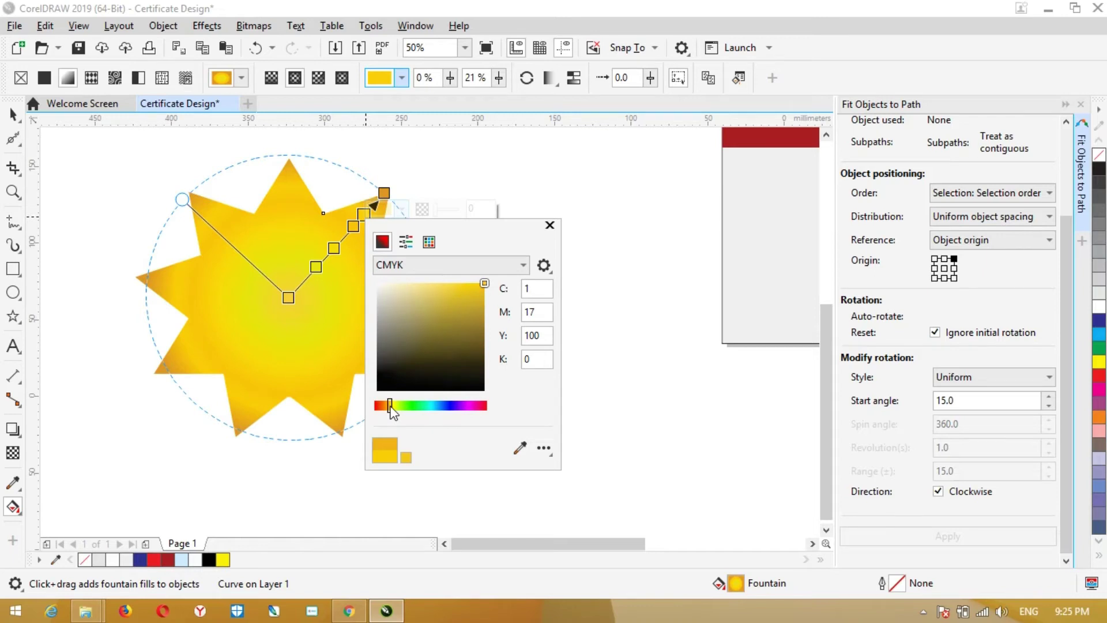
Step: Make the outer end stop yellow and add one more stop near the star's centre
{"action": "left_click", "coordinate": [384, 192]}
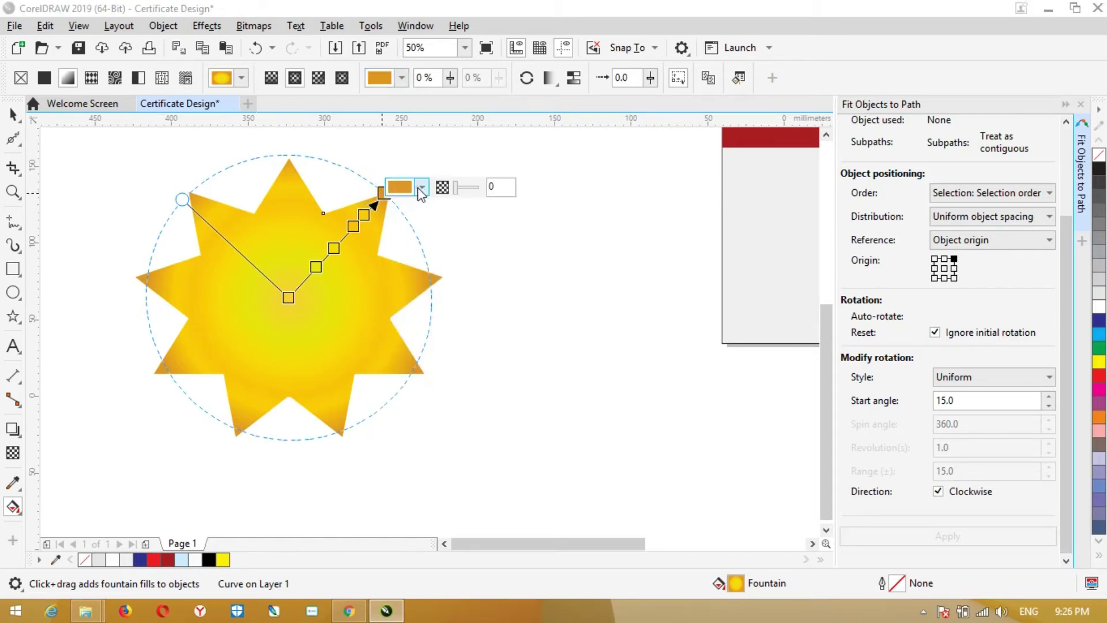
{"action": "left_click", "coordinate": [401, 187]}
{"action": "mouse_move", "coordinate": [476, 270]}
{"action": "left_mouse_down"}
{"action": "mouse_move", "coordinate": [496, 262]}
{"action": "mouse_move", "coordinate": [461, 277]}
{"action": "left_mouse_up"}
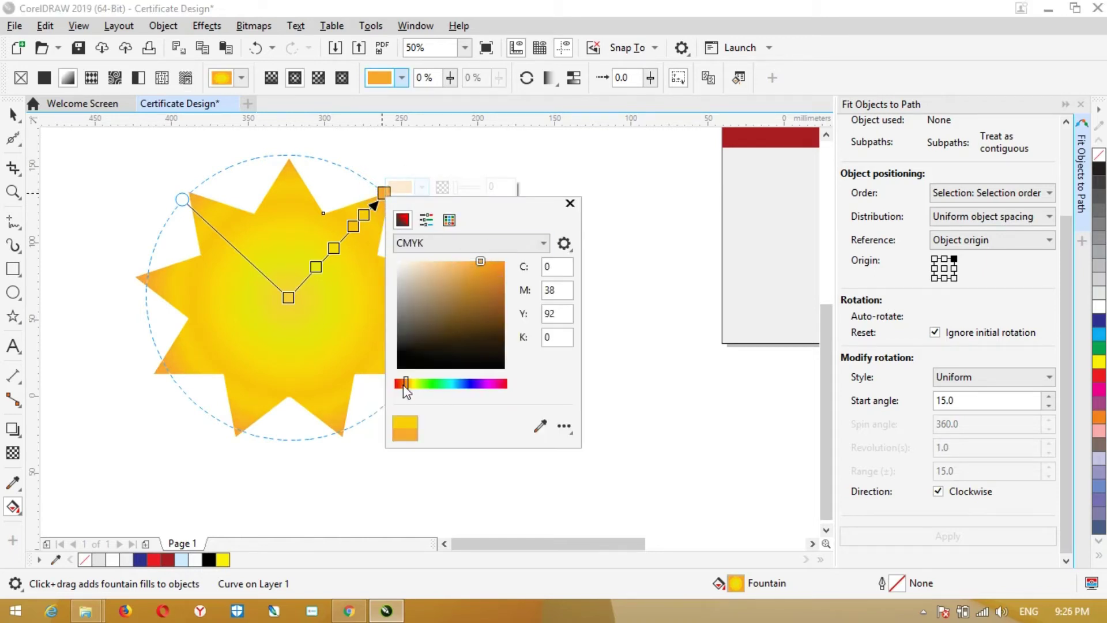
{"action": "left_click_drag", "start_coordinate": [404, 386], "coordinate": [411, 386]}
{"action": "double_click", "coordinate": [309, 273]}
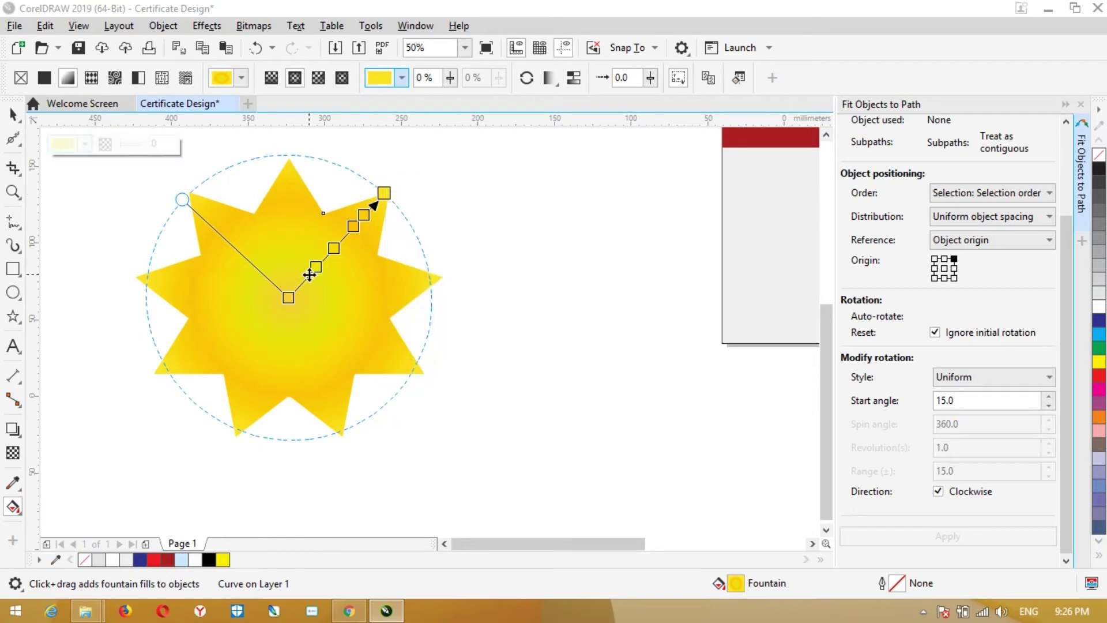
{"action": "left_click_drag", "start_coordinate": [327, 255], "coordinate": [346, 236]}
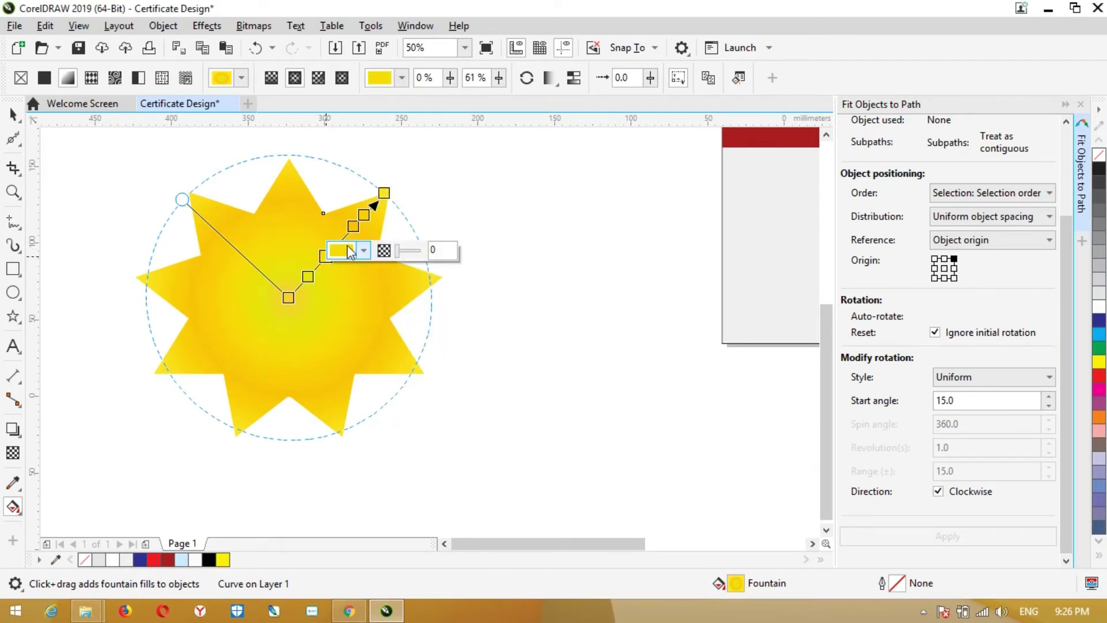
{"action": "left_click", "coordinate": [450, 185]}
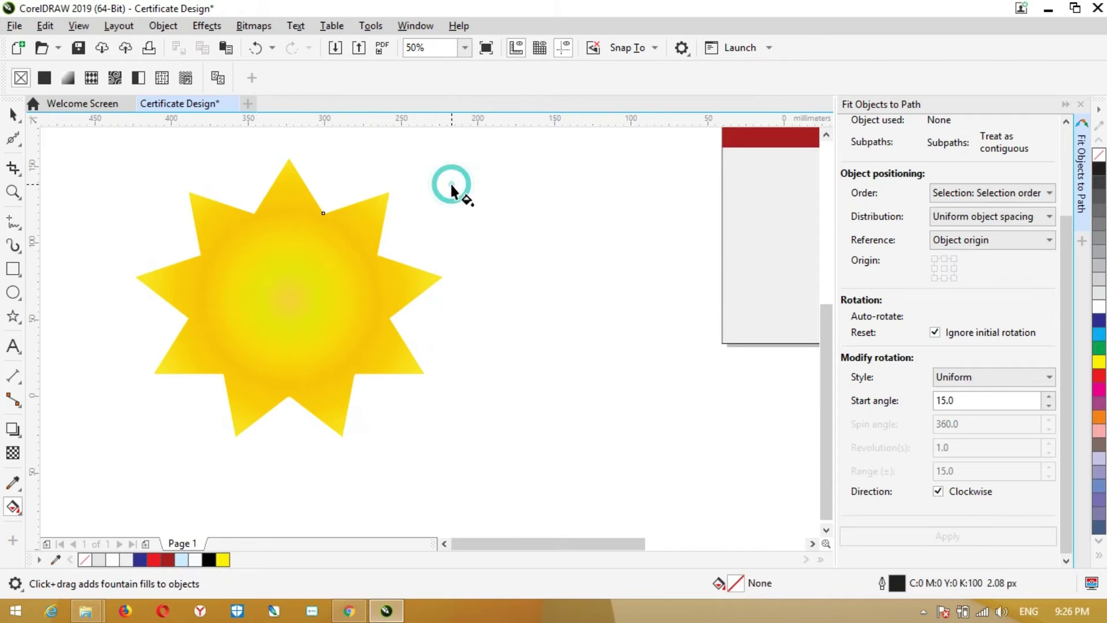
{"action": "scroll", "coordinate": [433, 259], "scroll_direction": "down", "scroll_amount": 2}
Step: Scale the gradient star down to 17.5% and move it onto the certificate header
{"action": "left_click", "coordinate": [13, 114]}
{"action": "left_click_drag", "start_coordinate": [360, 276], "coordinate": [457, 267]}
{"action": "mouse_move", "coordinate": [548, 336]}
{"action": "left_mouse_down"}
{"action": "mouse_move", "coordinate": [415, 236]}
{"action": "mouse_move", "coordinate": [681, 216]}
{"action": "mouse_move", "coordinate": [703, 182]}
{"action": "left_mouse_up"}
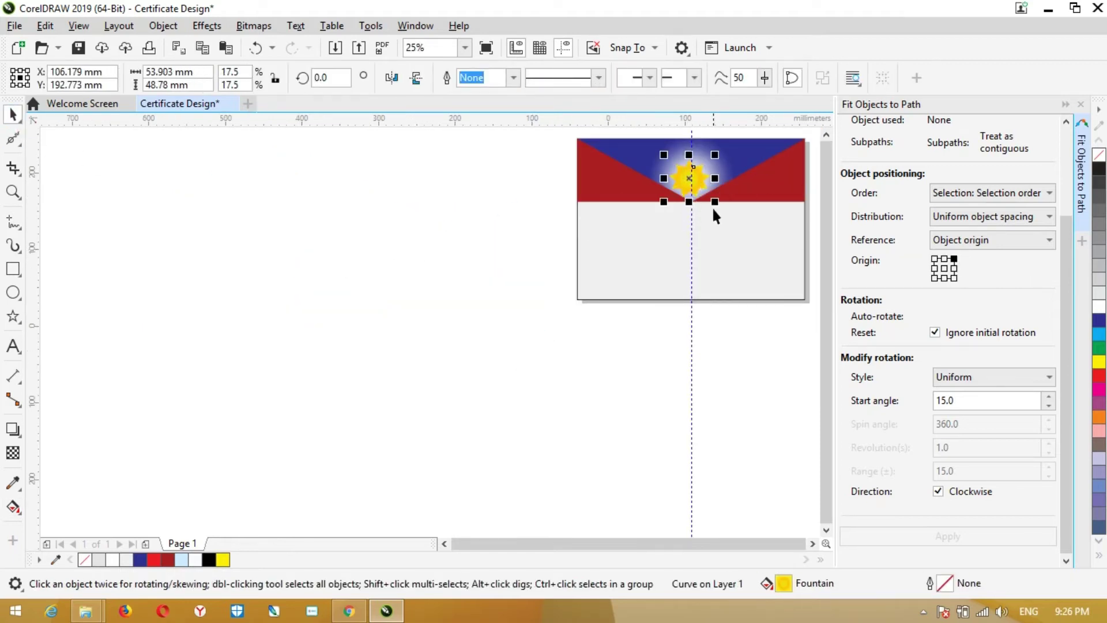
{"action": "scroll", "coordinate": [716, 199], "scroll_direction": "up", "scroll_amount": 2}
{"action": "scroll", "coordinate": [757, 250], "scroll_direction": "down", "scroll_amount": 1}
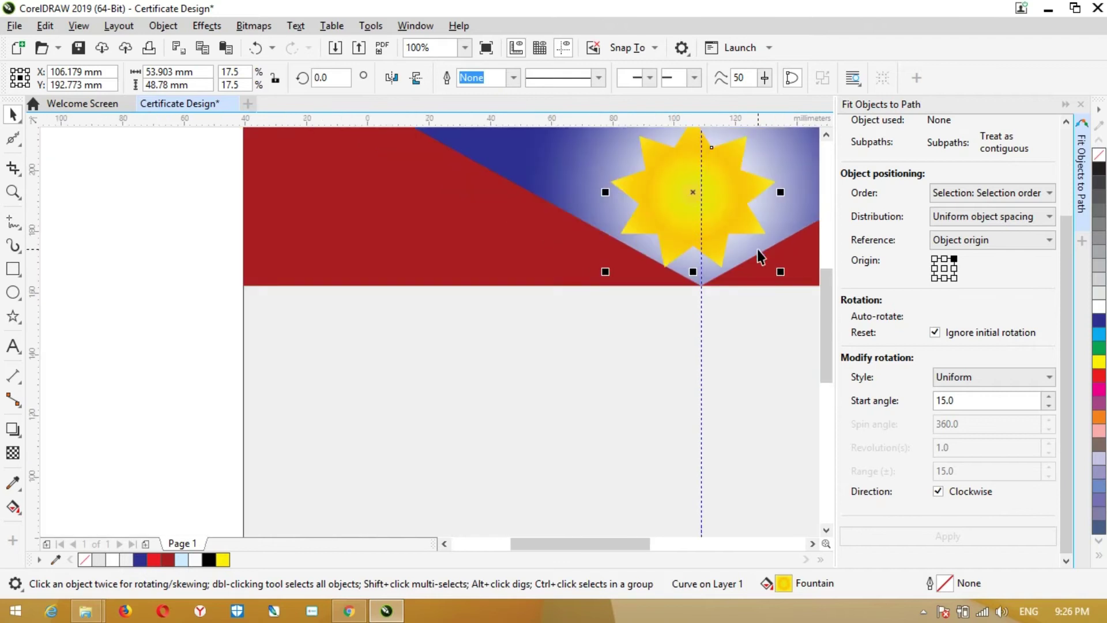
Step: Reset the toolbox to its default tools
{"action": "left_click", "coordinate": [12, 540]}
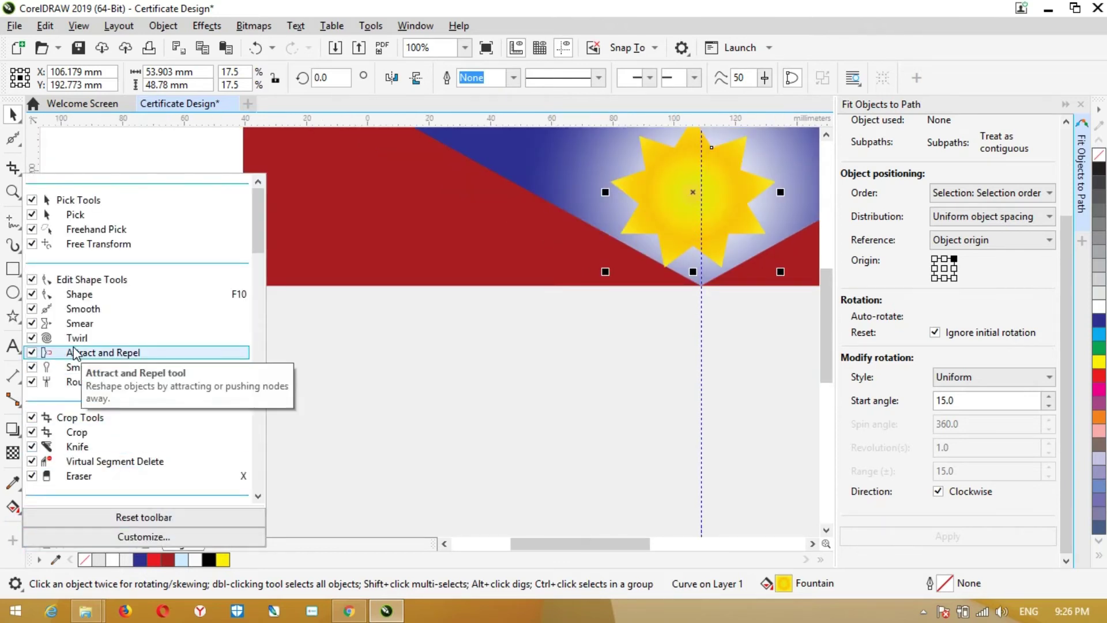
{"action": "left_click", "coordinate": [203, 517]}
{"action": "left_click", "coordinate": [564, 345]}
Step: Give the star a drop shadow in Normal blend mode, sitting just below it
{"action": "left_click", "coordinate": [19, 436]}
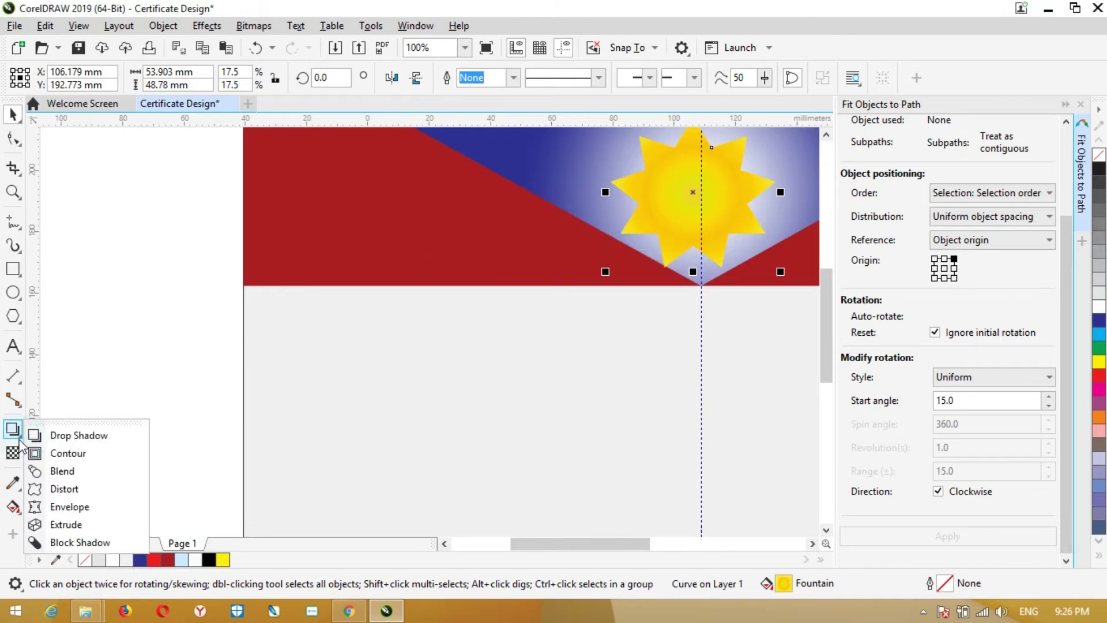
{"action": "left_click", "coordinate": [58, 433]}
{"action": "left_click_drag", "start_coordinate": [693, 192], "coordinate": [695, 270]}
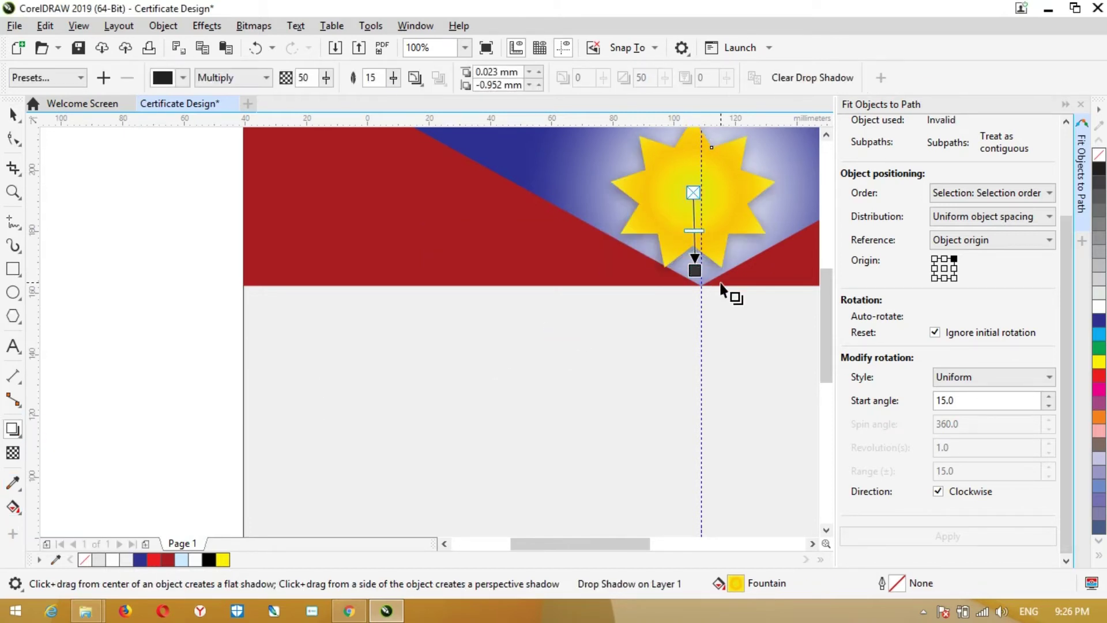
{"action": "left_click_drag", "start_coordinate": [695, 269], "coordinate": [749, 268]}
{"action": "left_click", "coordinate": [183, 78]}
{"action": "left_click", "coordinate": [247, 77]}
{"action": "left_click", "coordinate": [219, 89]}
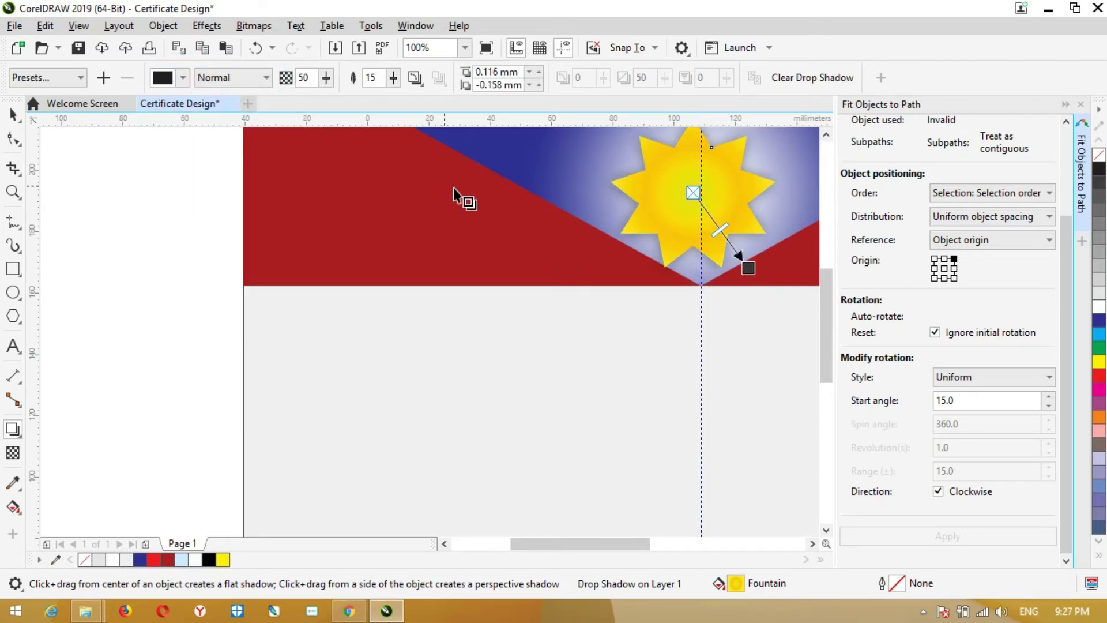
{"action": "left_click_drag", "start_coordinate": [748, 267], "coordinate": [686, 278]}
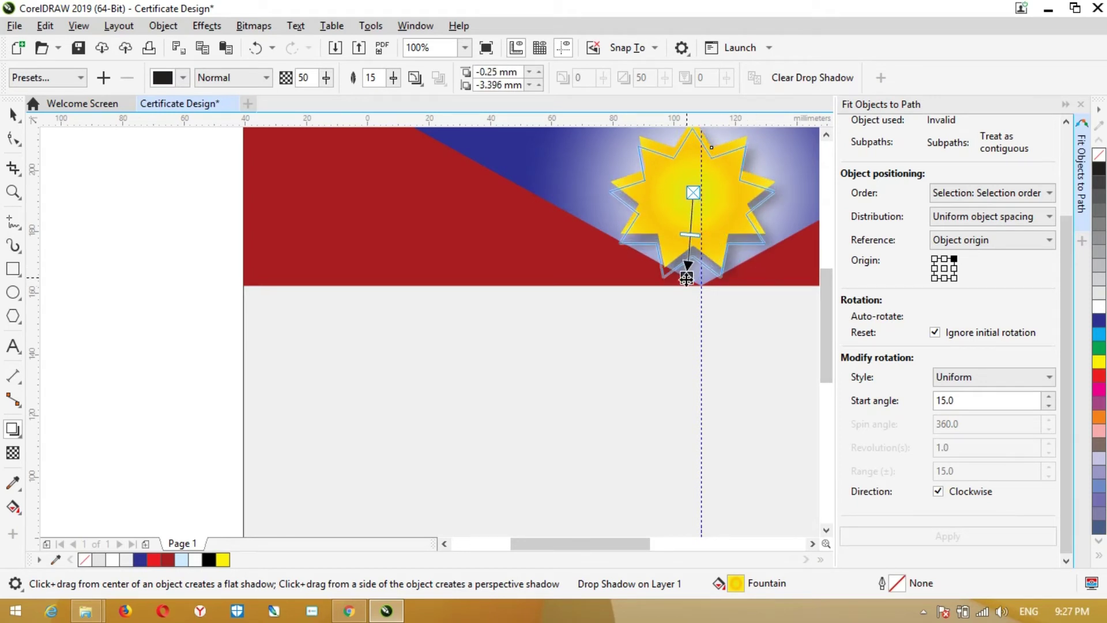
{"action": "scroll", "coordinate": [753, 288], "scroll_direction": "down", "scroll_amount": 2}
Step: Start a bold 100 pt text line above the certificate
{"action": "left_click", "coordinate": [13, 115]}
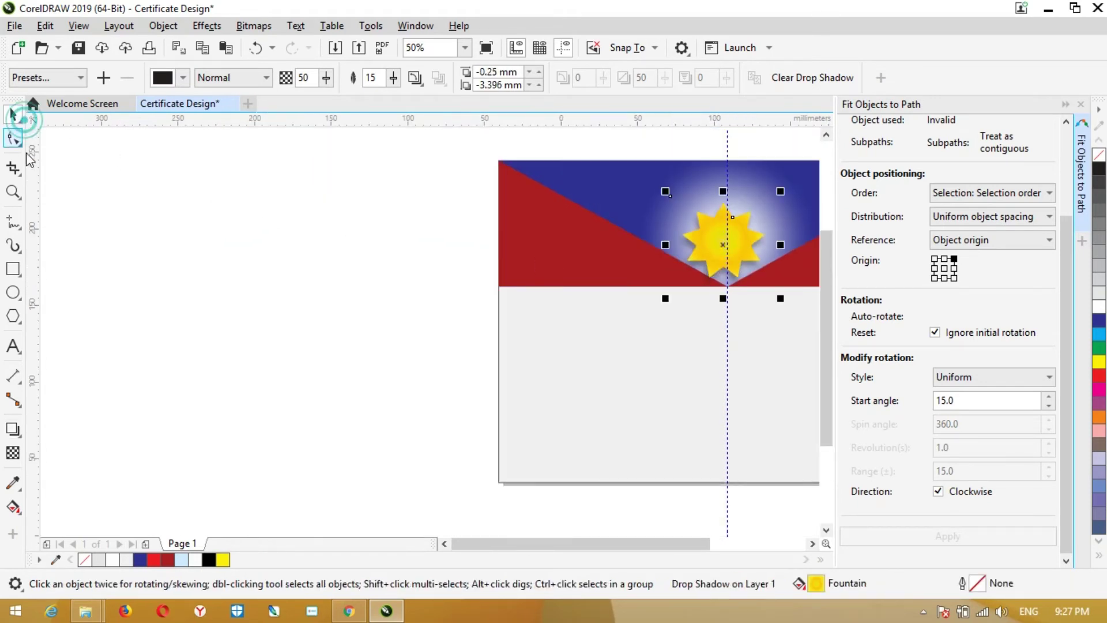
{"action": "scroll", "coordinate": [507, 230], "scroll_direction": "down", "scroll_amount": 3}
{"action": "scroll", "coordinate": [538, 215], "scroll_direction": "up", "scroll_amount": 3}
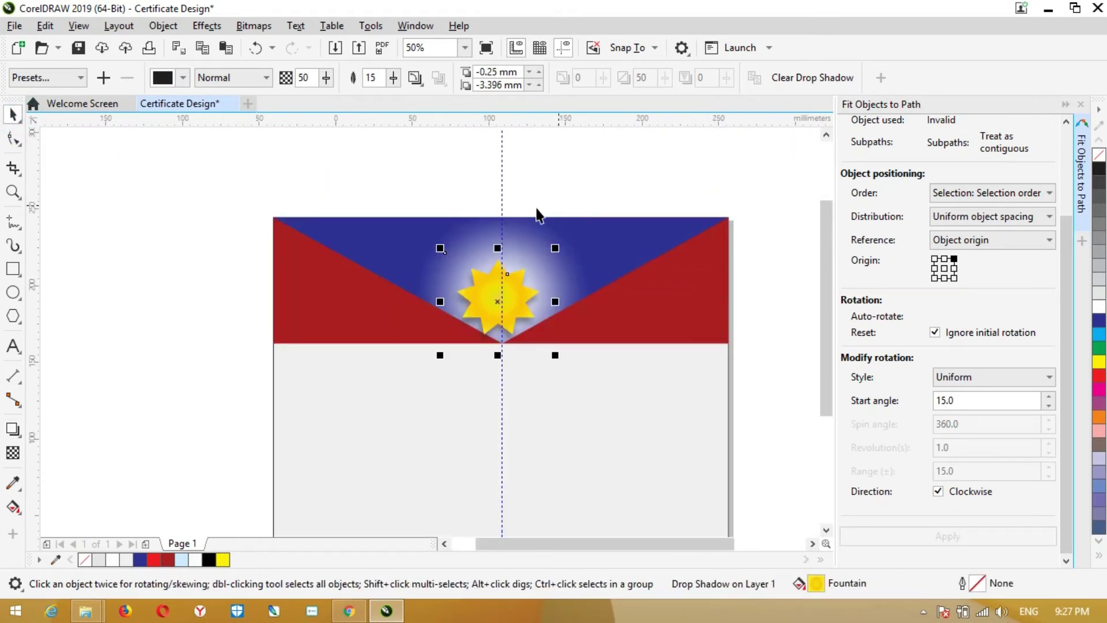
{"action": "left_click", "coordinate": [13, 347]}
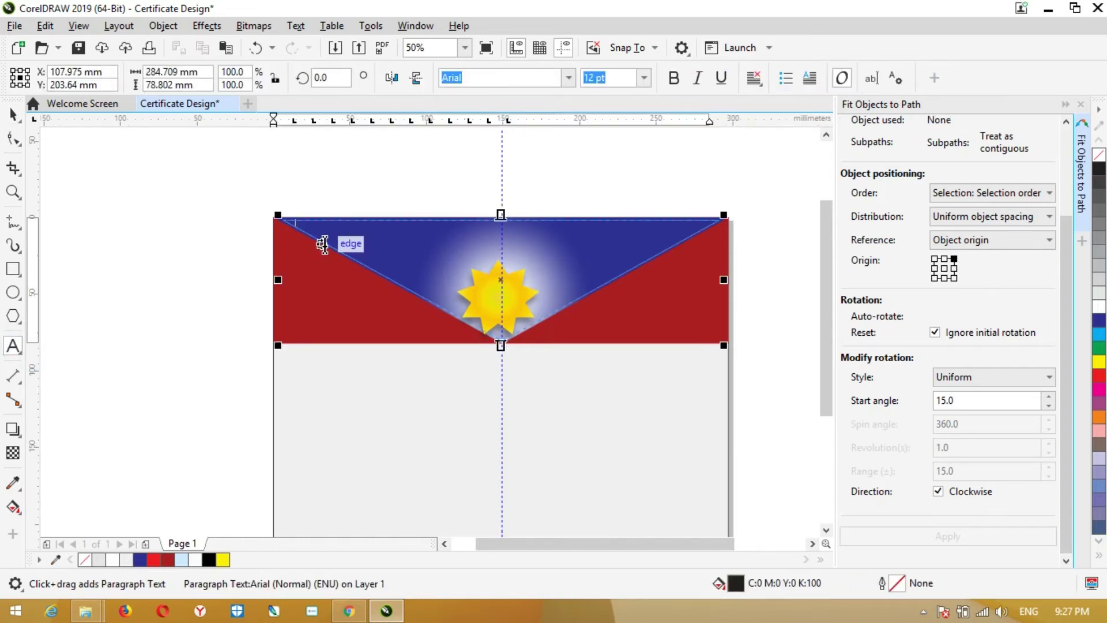
{"action": "key", "text": "ctrl+space"}
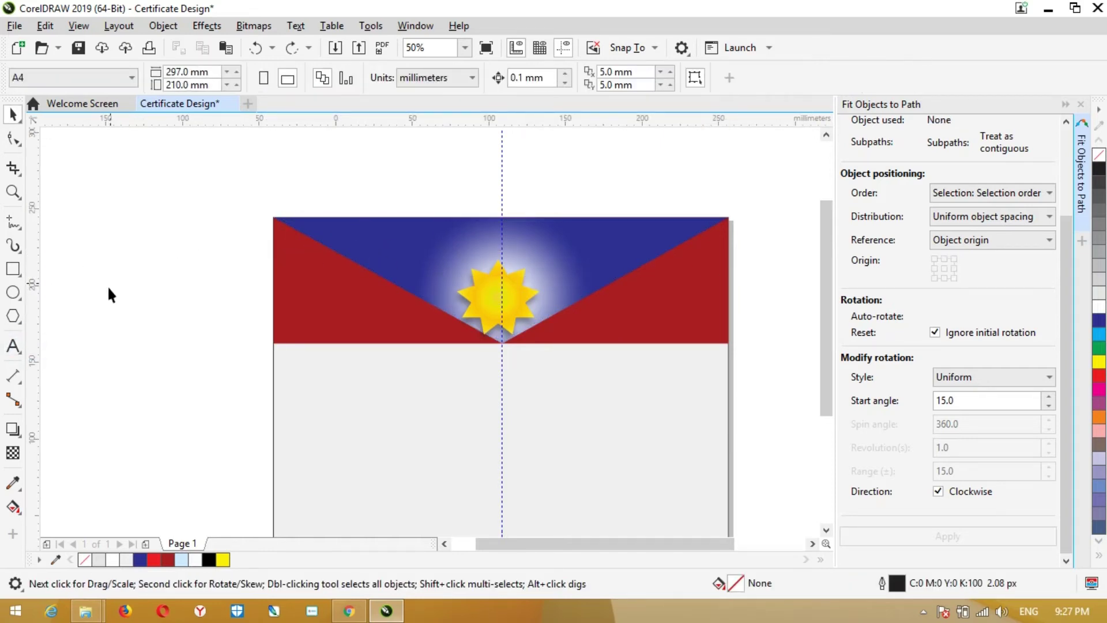
{"action": "left_click", "coordinate": [13, 346]}
{"action": "left_click", "coordinate": [347, 193]}
{"action": "left_click", "coordinate": [644, 78]}
{"action": "left_click", "coordinate": [618, 257]}
{"action": "left_click", "coordinate": [643, 77]}
{"action": "left_click", "coordinate": [611, 324]}
{"action": "key", "text": "ctrl+b"}
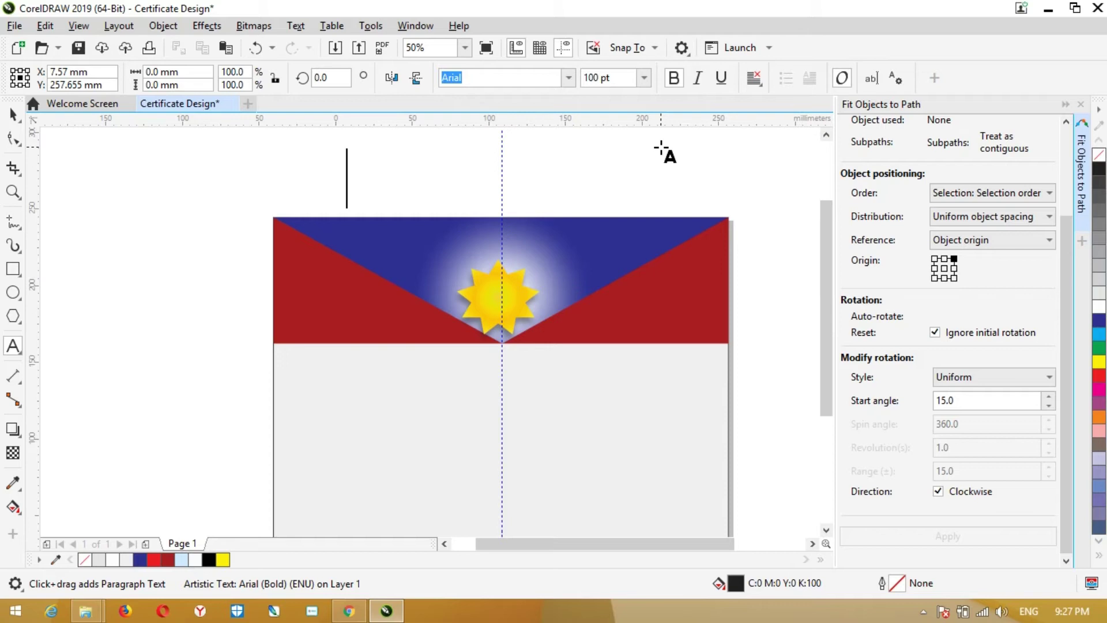
Step: Type 'Name of company' and centre-align it
{"action": "type", "text": "Name   "}
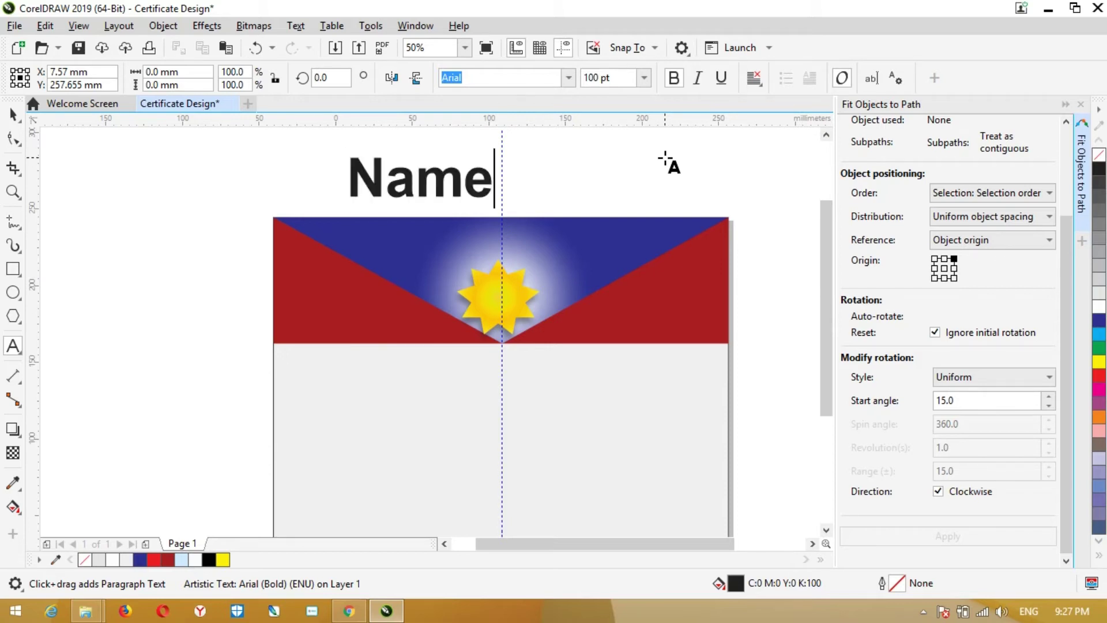
{"action": "type", "text": "of com"}
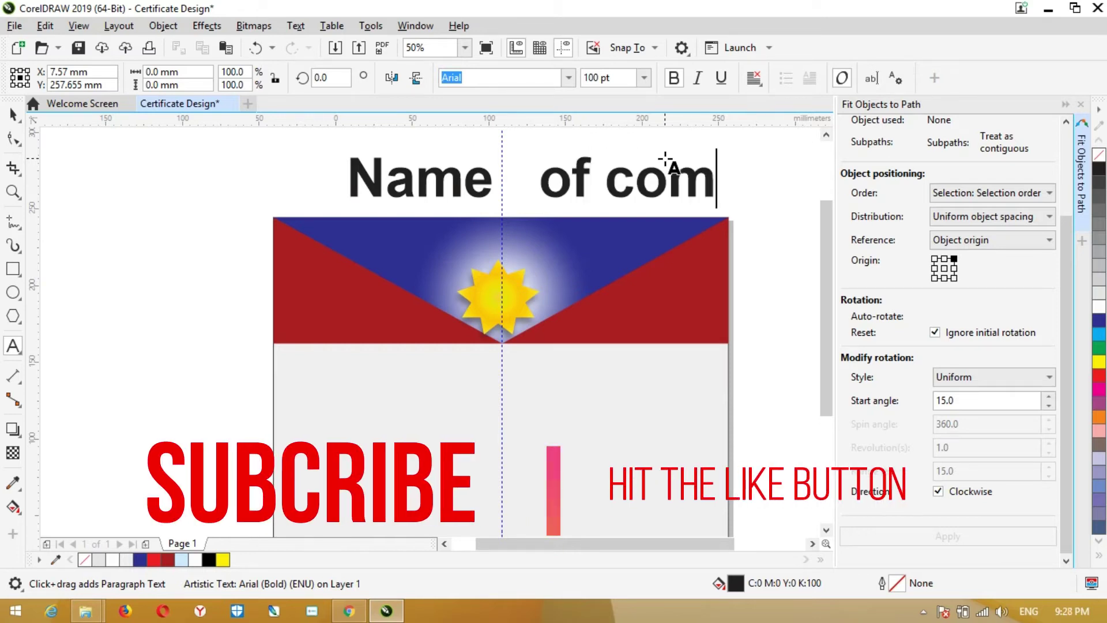
{"action": "type", "text": "pany"}
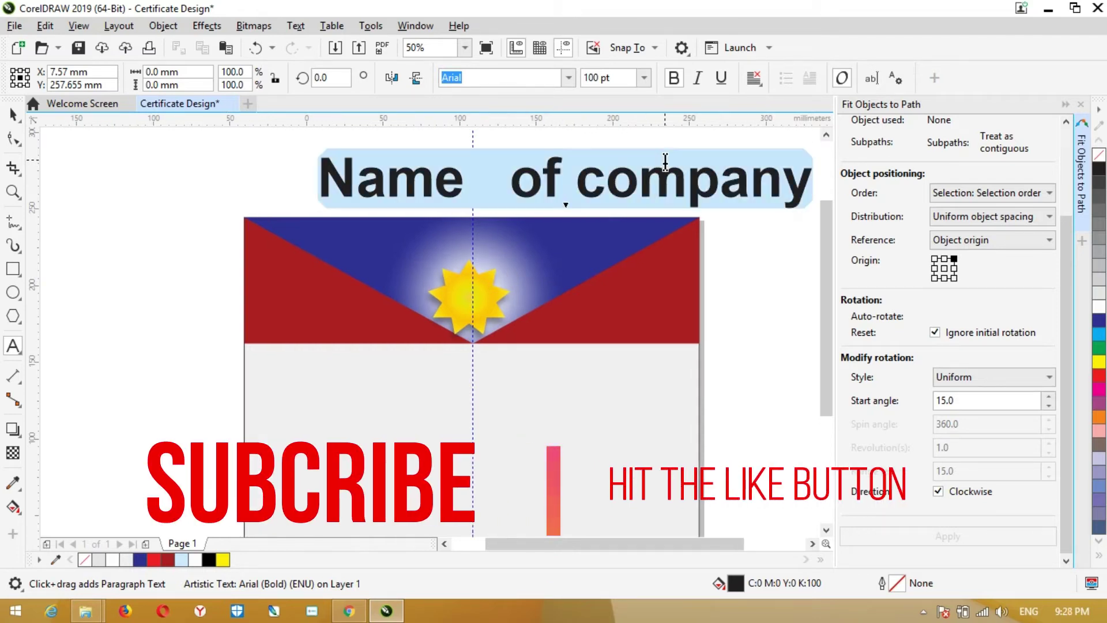
{"action": "key", "text": "Escape"}
{"action": "left_click", "coordinate": [754, 77]}
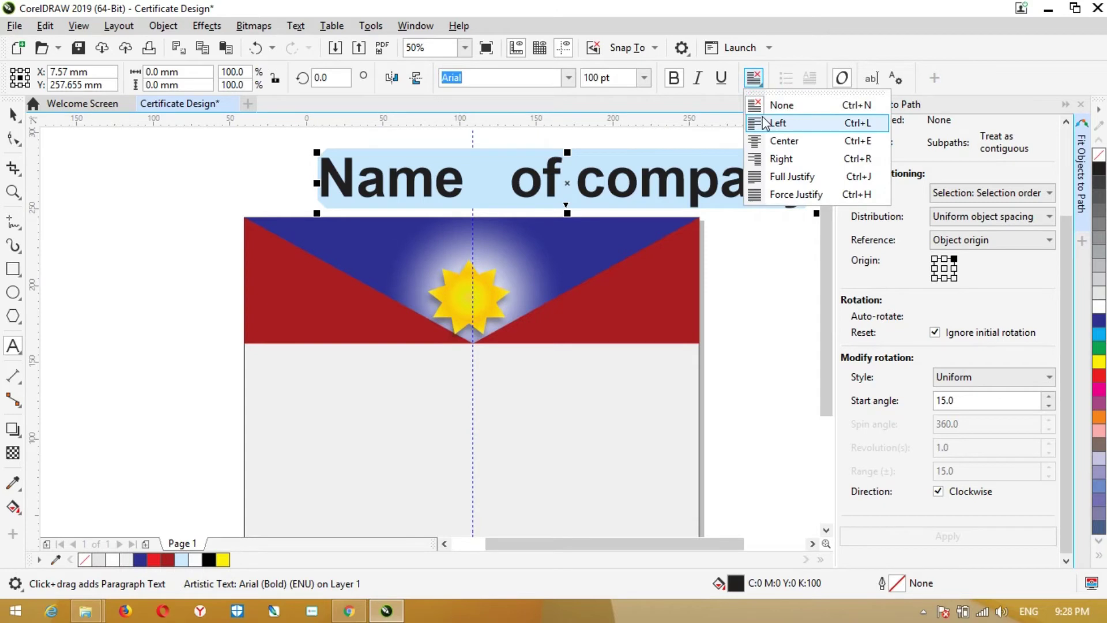
{"action": "left_click", "coordinate": [788, 139]}
Step: Remove the extra spaces after 'Name' and try red, yellow, then cyan text colours
{"action": "left_click", "coordinate": [510, 185]}
{"action": "key", "text": "BackSpace"}
{"action": "key", "text": "BackSpace"}
{"action": "left_click", "coordinate": [386, 185]}
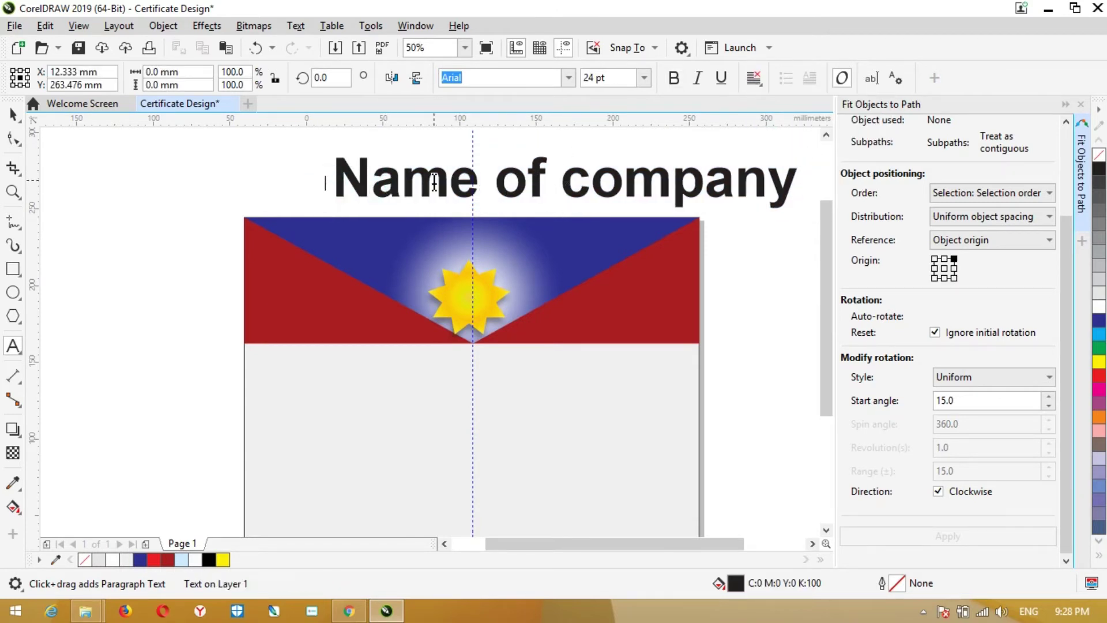
{"action": "left_click_drag", "start_coordinate": [337, 179], "coordinate": [830, 202]}
{"action": "left_click", "coordinate": [1100, 376]}
{"action": "left_click", "coordinate": [1100, 361]}
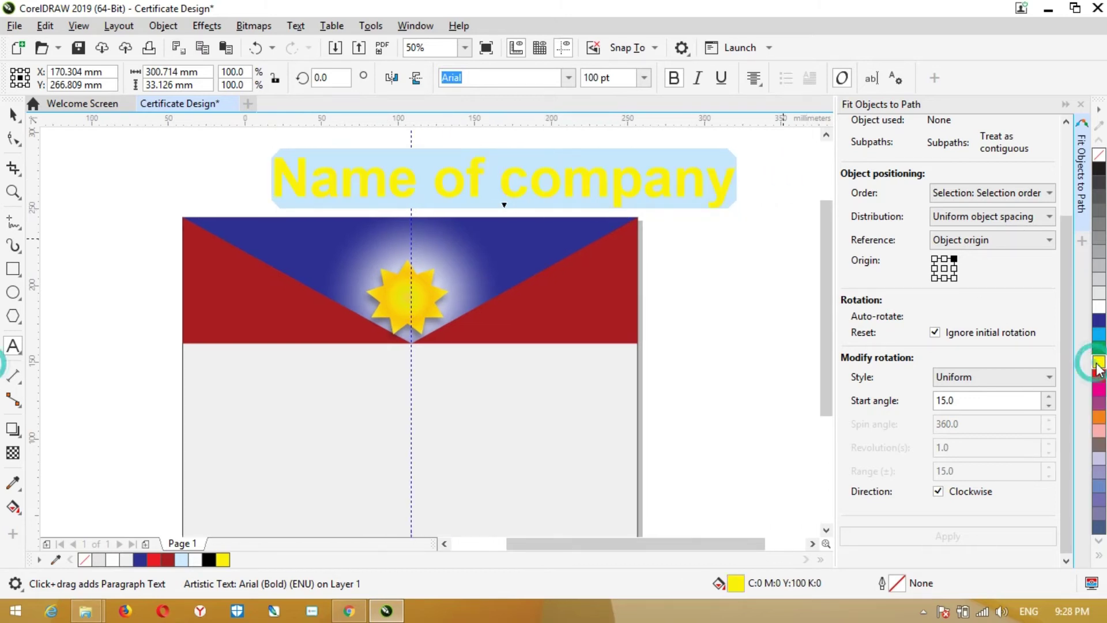
{"action": "left_click", "coordinate": [1100, 336]}
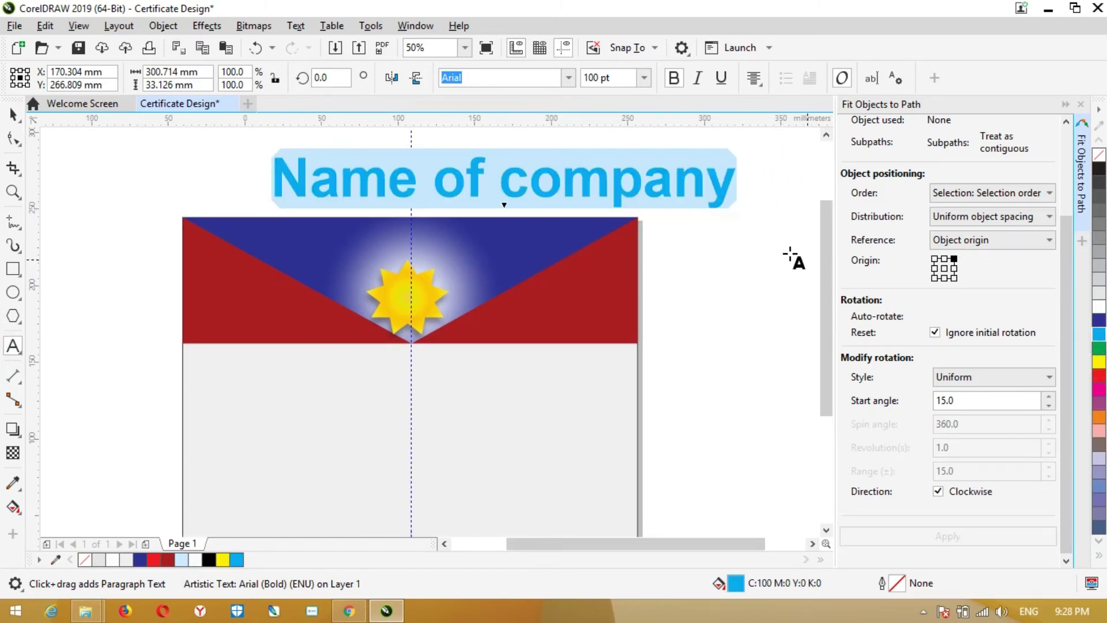
Step: Move the company name onto the blue header and scale it to about half size
{"action": "left_click", "coordinate": [15, 114]}
{"action": "left_click_drag", "start_coordinate": [471, 178], "coordinate": [387, 247]}
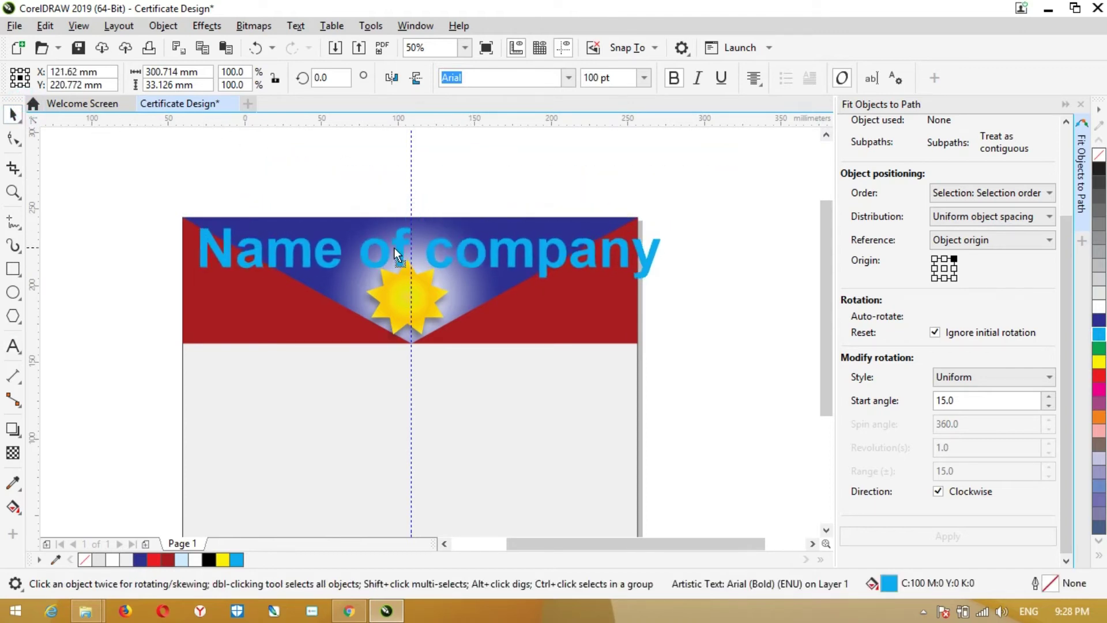
{"action": "mouse_move", "coordinate": [659, 291]}
{"action": "left_mouse_down"}
{"action": "mouse_move", "coordinate": [545, 272]}
{"action": "mouse_move", "coordinate": [495, 238]}
{"action": "left_mouse_up"}
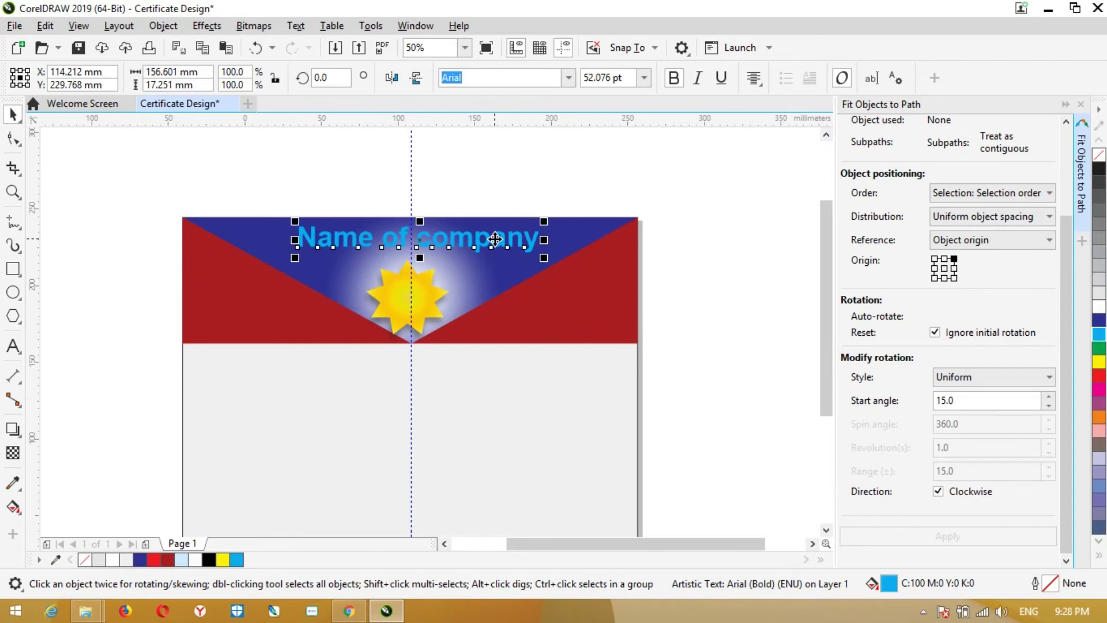
Step: Fill the company name white with a yellow outline and enlarge it slightly
{"action": "right_click", "coordinate": [495, 239]}
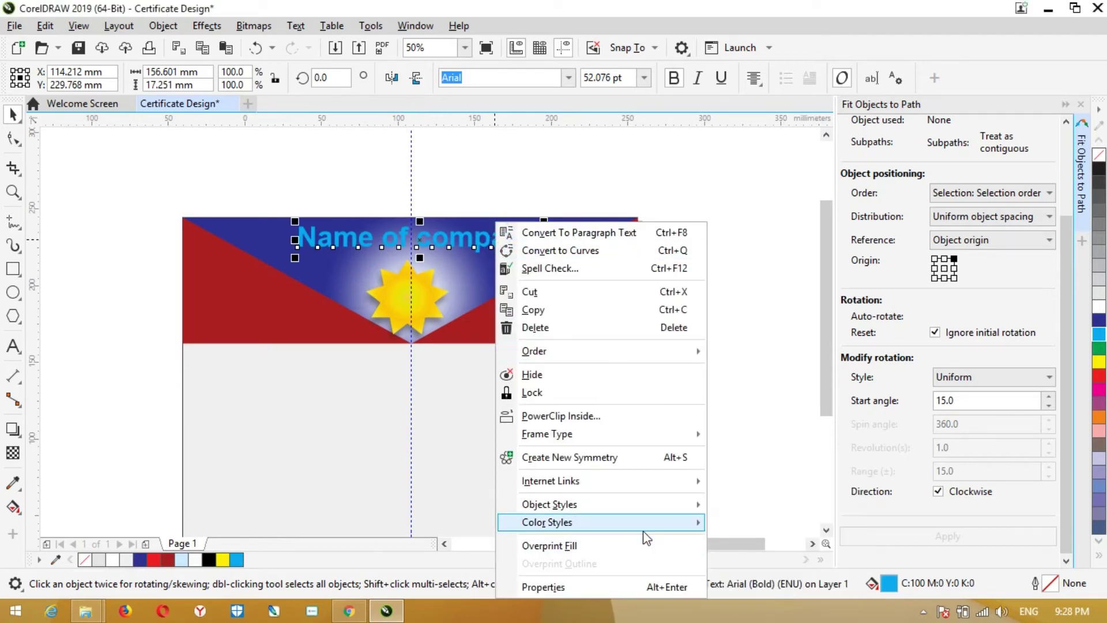
{"action": "mouse_move", "coordinate": [534, 352]}
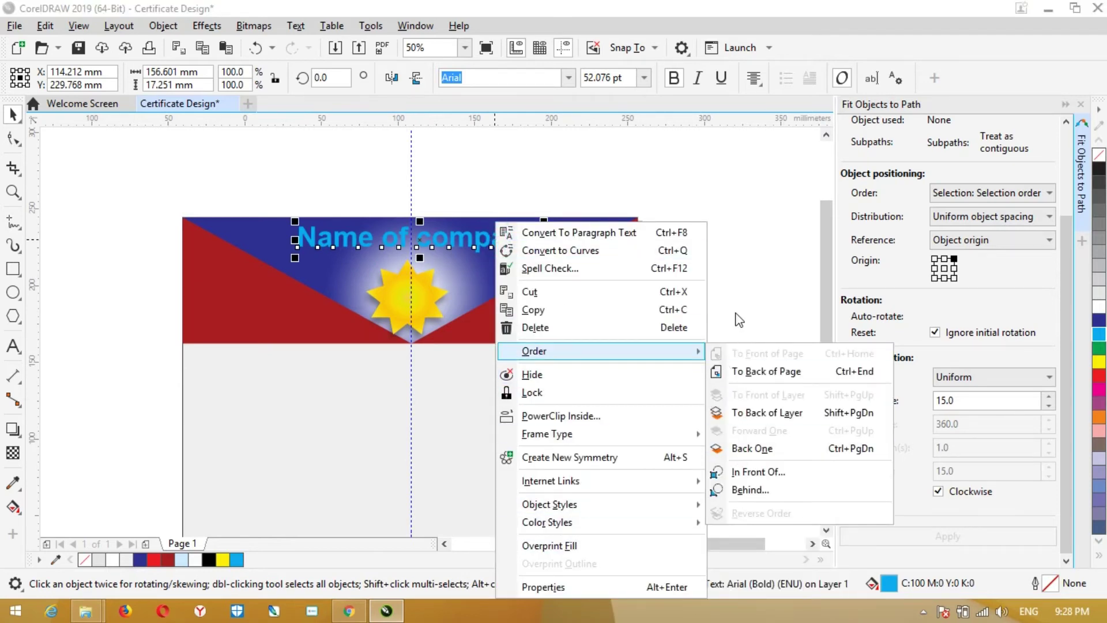
{"action": "left_click", "coordinate": [734, 312]}
{"action": "left_click", "coordinate": [1100, 364]}
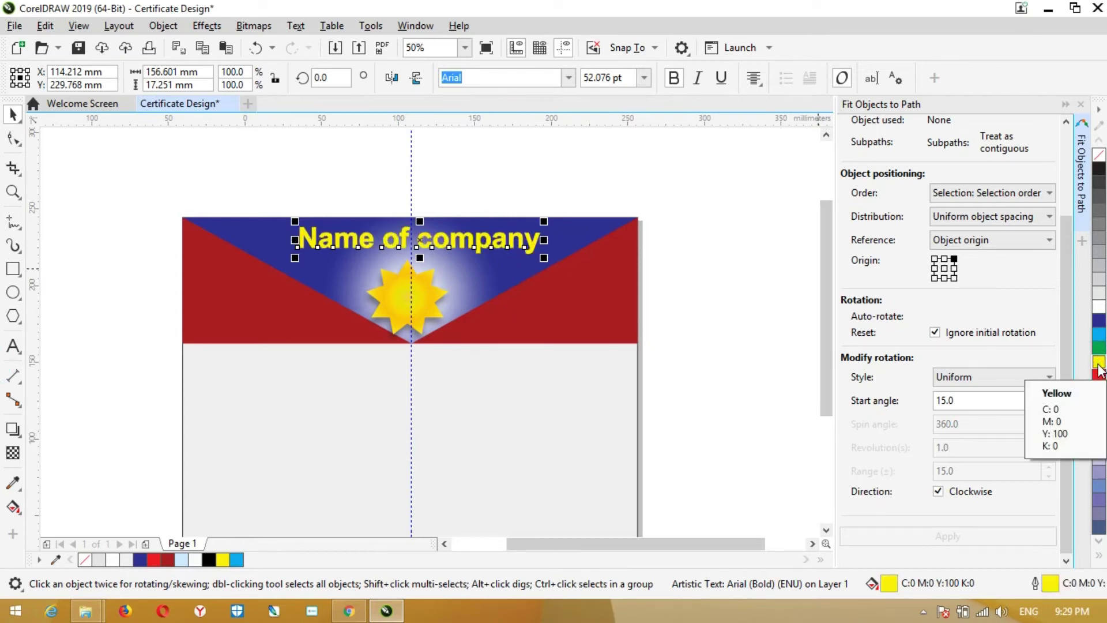
{"action": "left_click", "coordinate": [1100, 416]}
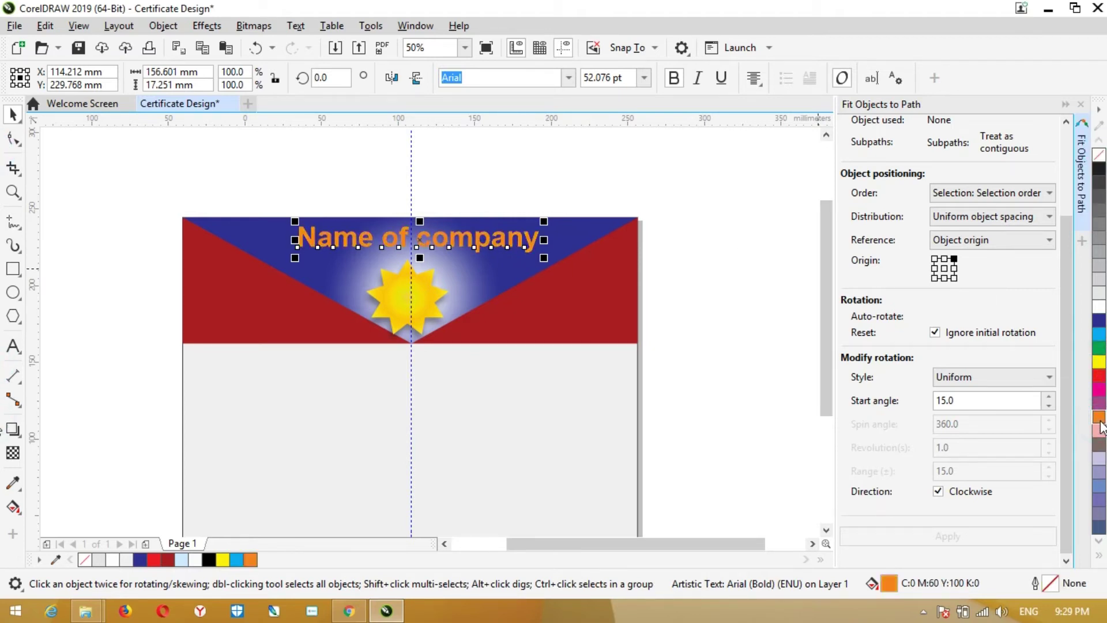
{"action": "right_click", "coordinate": [1100, 416]}
{"action": "left_click", "coordinate": [1099, 307]}
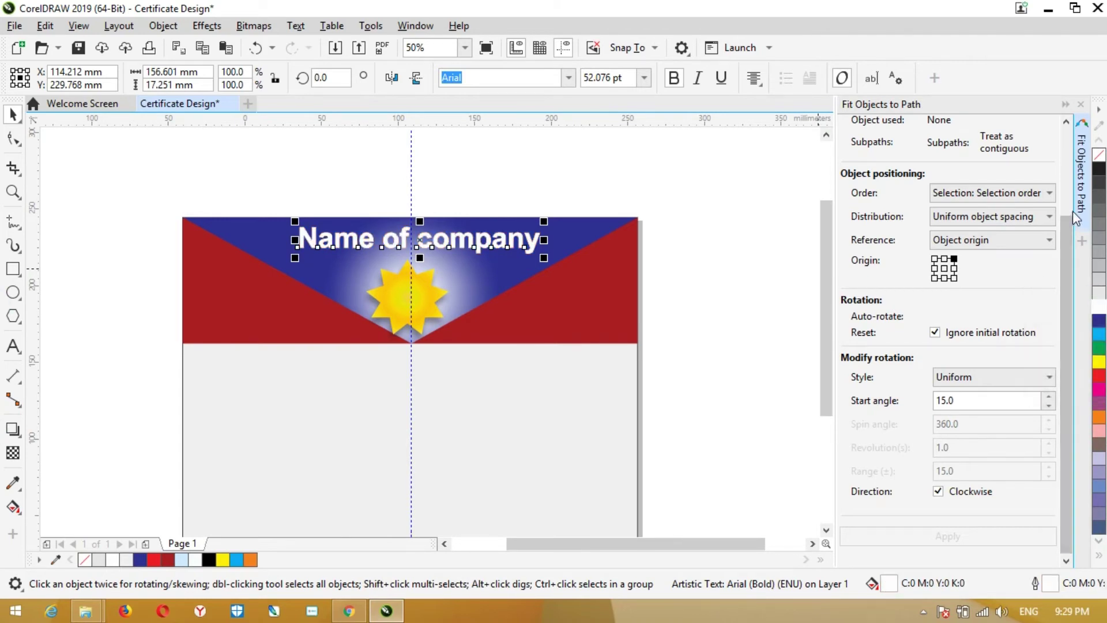
{"action": "right_click", "coordinate": [1099, 168]}
{"action": "right_click", "coordinate": [1101, 360]}
{"action": "left_click_drag", "start_coordinate": [543, 258], "coordinate": [606, 260]}
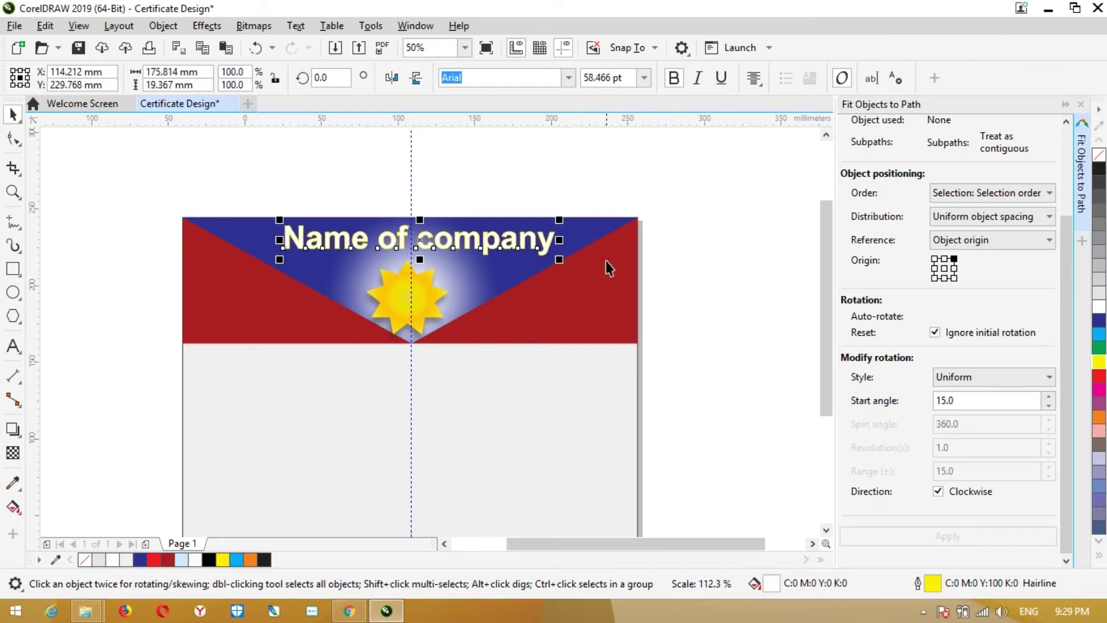
Step: Lower the star onto the header's bottom edge and delete the stray space in the company name
{"action": "left_click_drag", "start_coordinate": [403, 313], "coordinate": [395, 323]}
{"action": "left_click", "coordinate": [482, 191]}
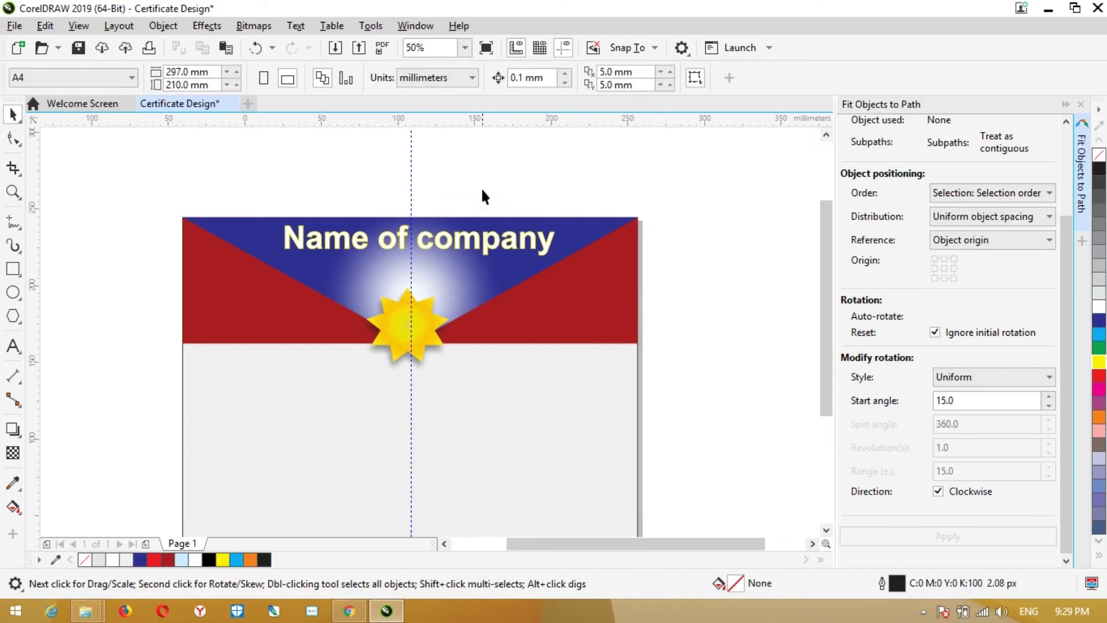
{"action": "double_click", "coordinate": [454, 242]}
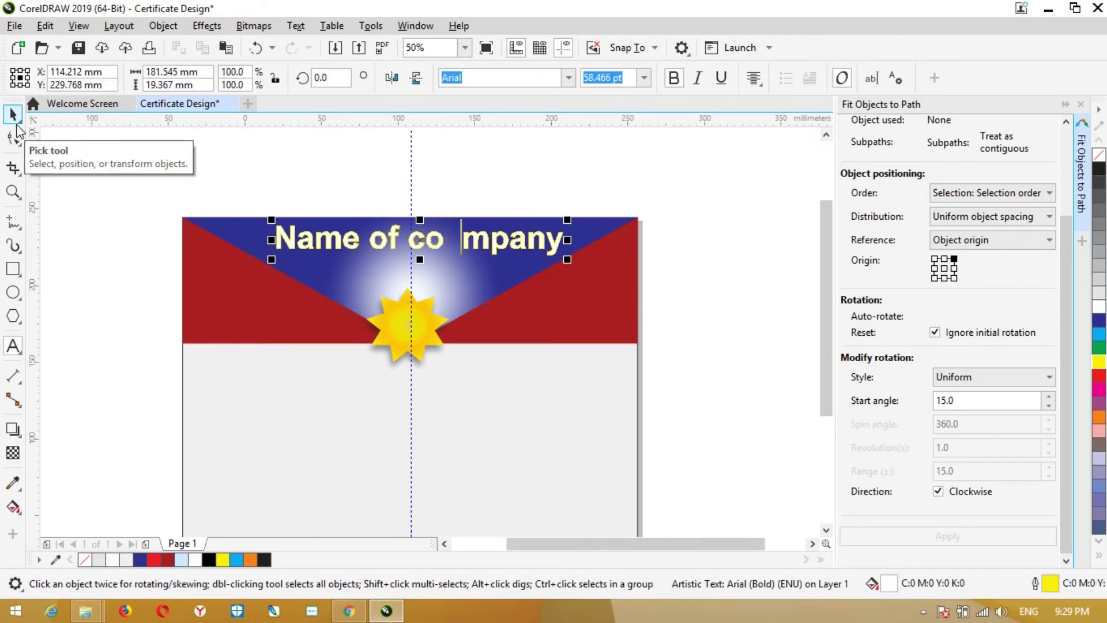
{"action": "key", "text": "BackSpace"}
{"action": "left_click", "coordinate": [11, 122]}
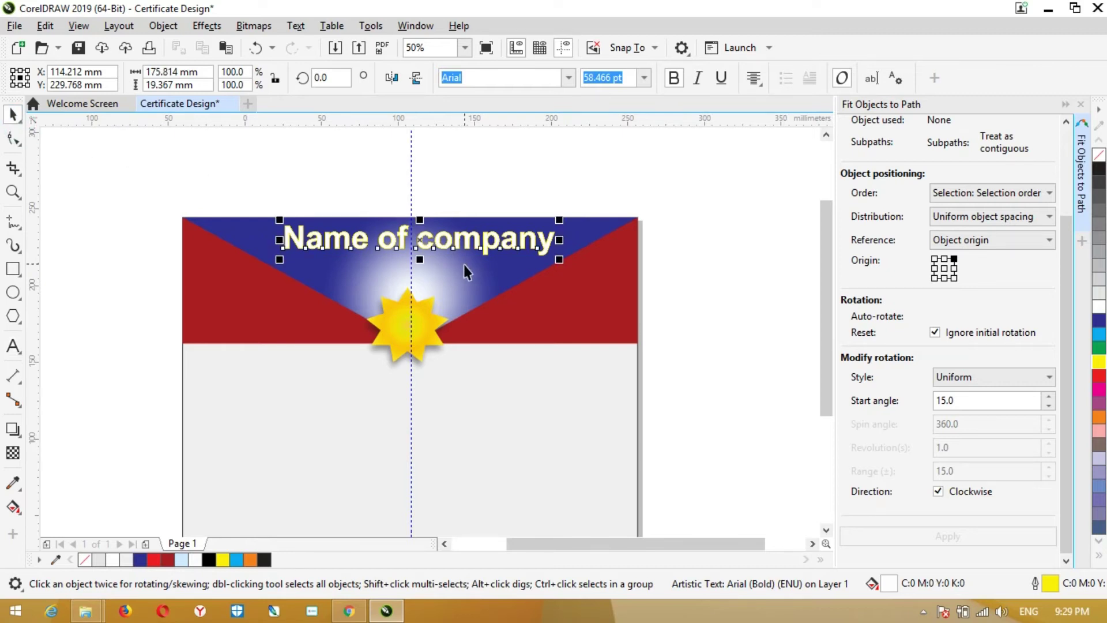
{"action": "scroll", "coordinate": [451, 269], "scroll_direction": "down", "scroll_amount": 1}
{"action": "left_click", "coordinate": [441, 302]}
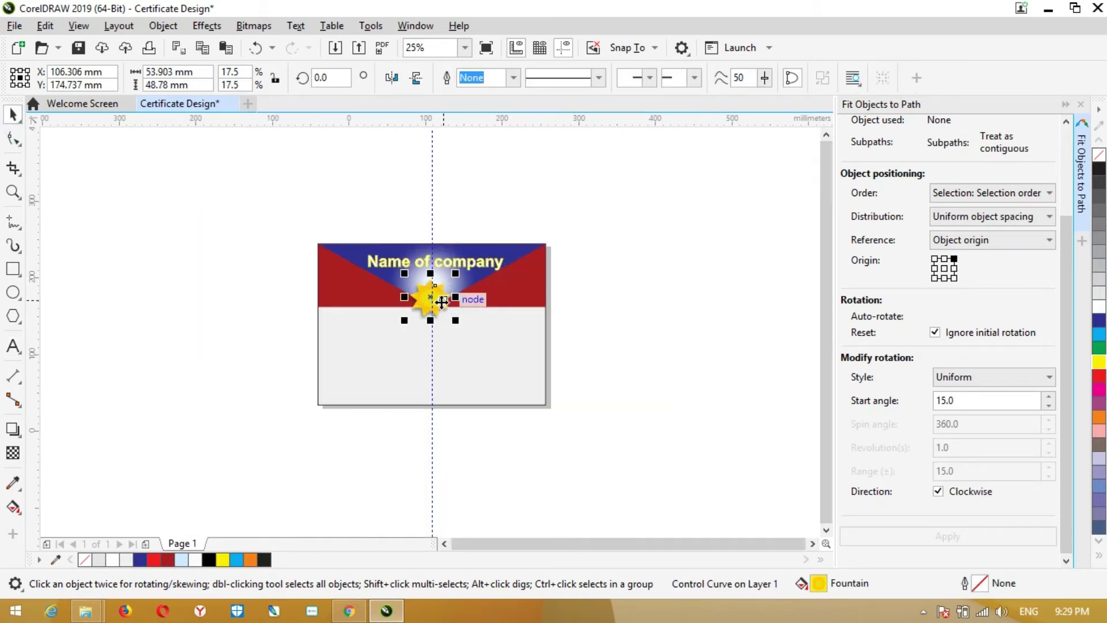
Step: Place an enlarged star copy in the body and fade it with an elliptical fountain transparency
{"action": "mouse_move", "coordinate": [442, 301]}
{"action": "left_mouse_down"}
{"action": "mouse_move", "coordinate": [442, 350]}
{"action": "mouse_move", "coordinate": [533, 304]}
{"action": "left_mouse_up"}
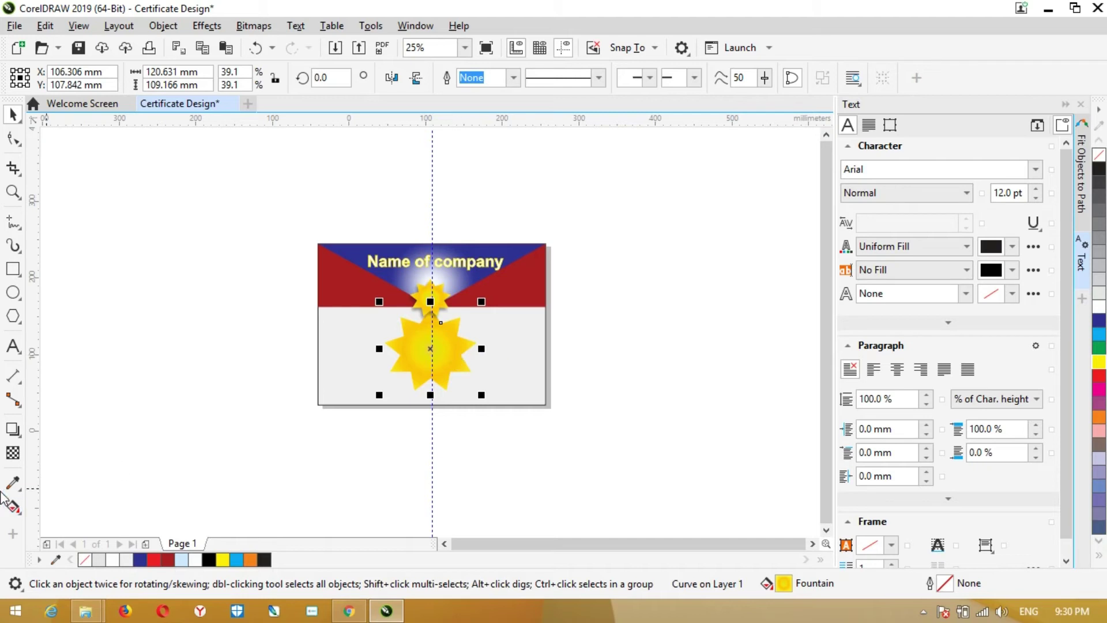
{"action": "left_click", "coordinate": [13, 453]}
{"action": "left_click_drag", "start_coordinate": [407, 346], "coordinate": [502, 339]}
{"action": "left_click_drag", "start_coordinate": [388, 351], "coordinate": [44, 363]}
{"action": "left_click", "coordinate": [355, 78]}
{"action": "left_click_drag", "start_coordinate": [264, 353], "coordinate": [430, 348]}
{"action": "left_click_drag", "start_coordinate": [503, 339], "coordinate": [574, 329]}
{"action": "left_click", "coordinate": [12, 114]}
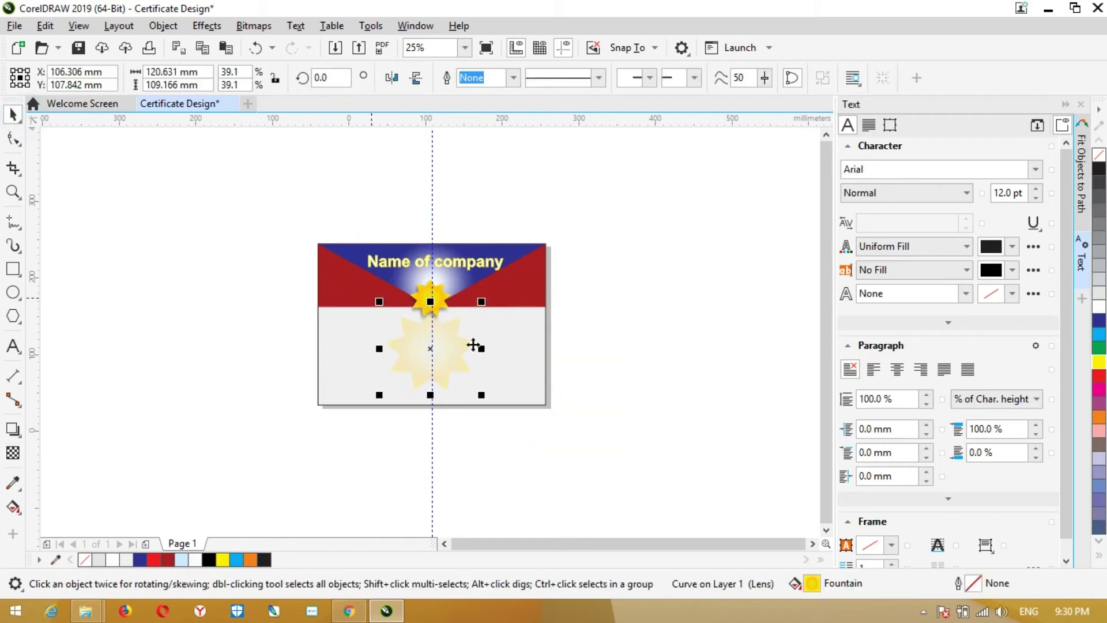
{"action": "left_click", "coordinate": [638, 324]}
{"action": "scroll", "coordinate": [403, 336], "scroll_direction": "up", "scroll_amount": 2}
{"action": "scroll", "coordinate": [402, 331], "scroll_direction": "up", "scroll_amount": 1}
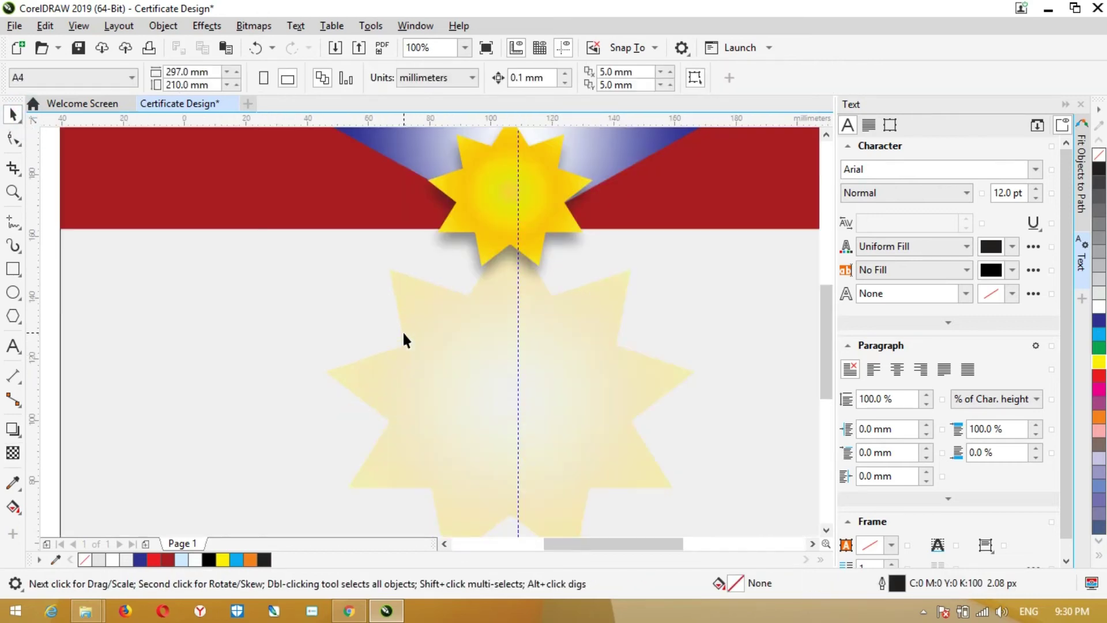
{"action": "scroll", "coordinate": [403, 330], "scroll_direction": "down", "scroll_amount": 1}
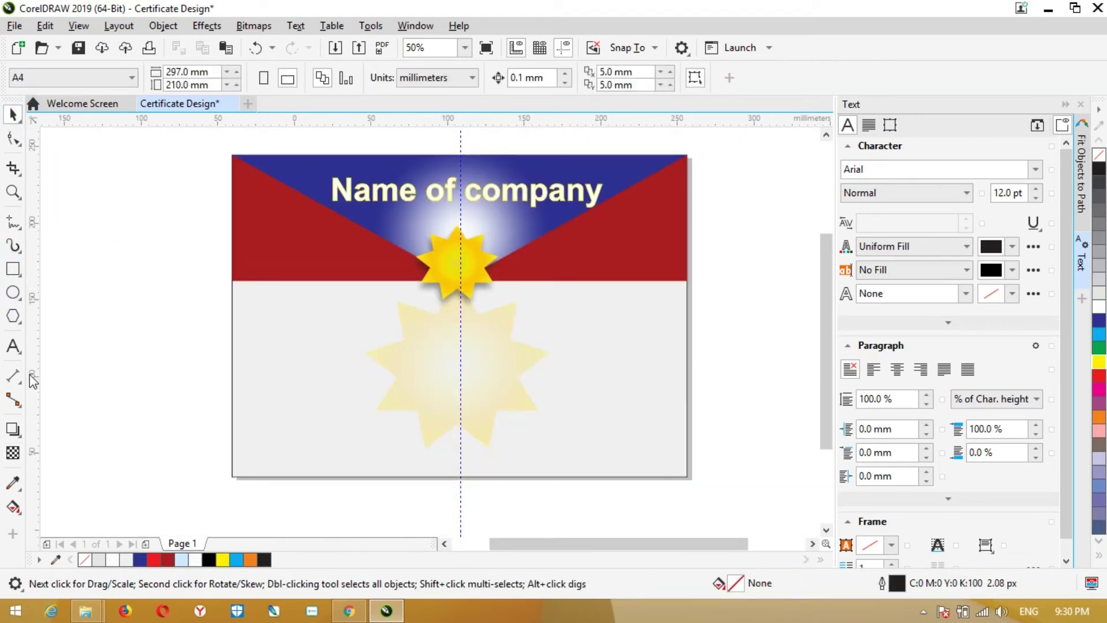
Step: Add a drop shadow to the red header shape
{"action": "left_click", "coordinate": [13, 429]}
{"action": "left_click", "coordinate": [297, 251]}
{"action": "left_click_drag", "start_coordinate": [312, 252], "coordinate": [531, 220]}
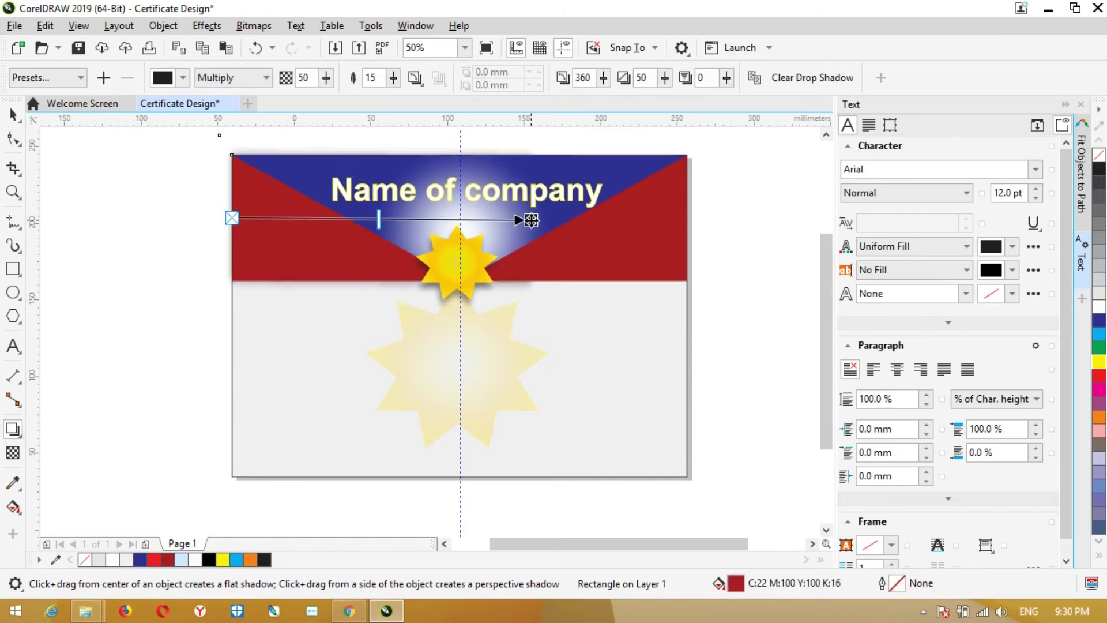
Step: Lay a linear gradient across the red header, starting from a duller red
{"action": "left_click", "coordinate": [13, 507]}
{"action": "left_click_drag", "start_coordinate": [273, 236], "coordinate": [672, 213]}
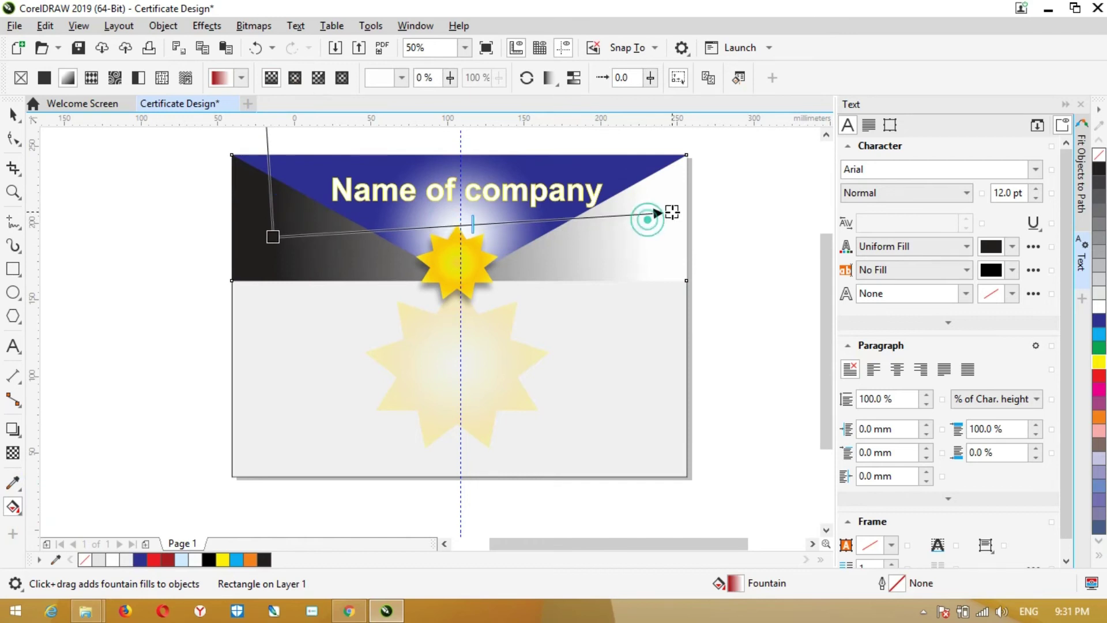
{"action": "left_click", "coordinate": [242, 77]}
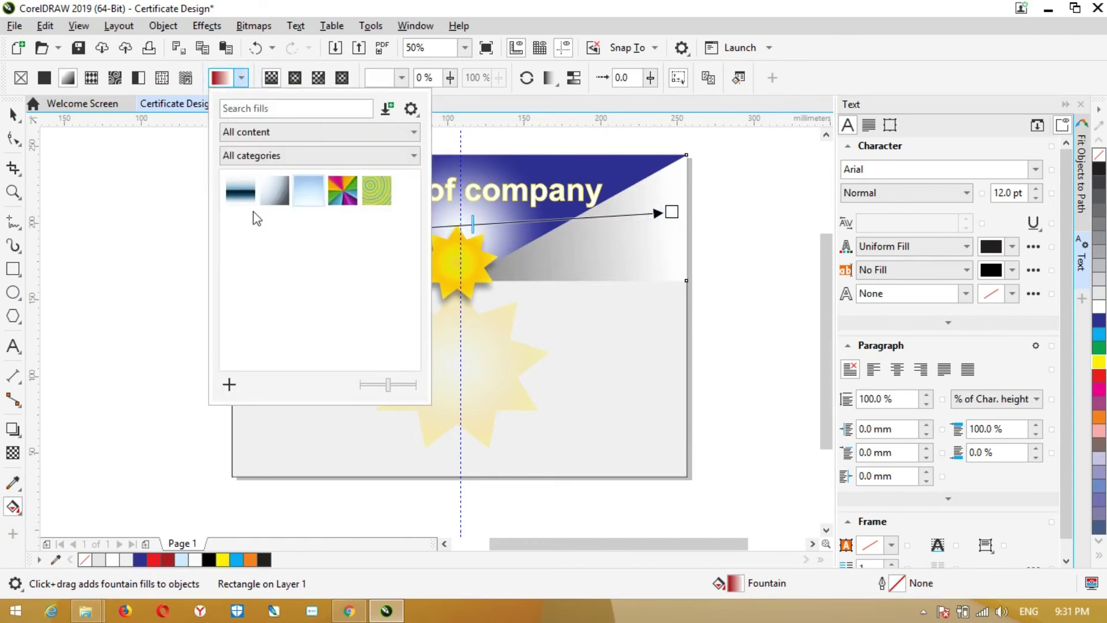
{"action": "left_click", "coordinate": [131, 224]}
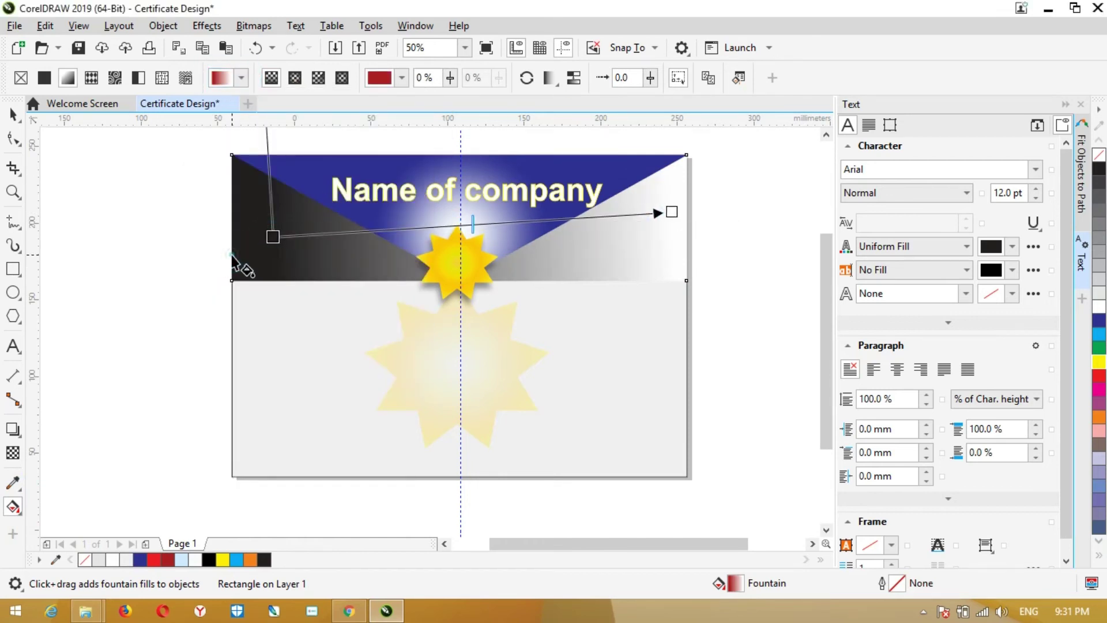
{"action": "left_click", "coordinate": [275, 235]}
{"action": "left_click", "coordinate": [248, 255]}
{"action": "left_click", "coordinate": [312, 362]}
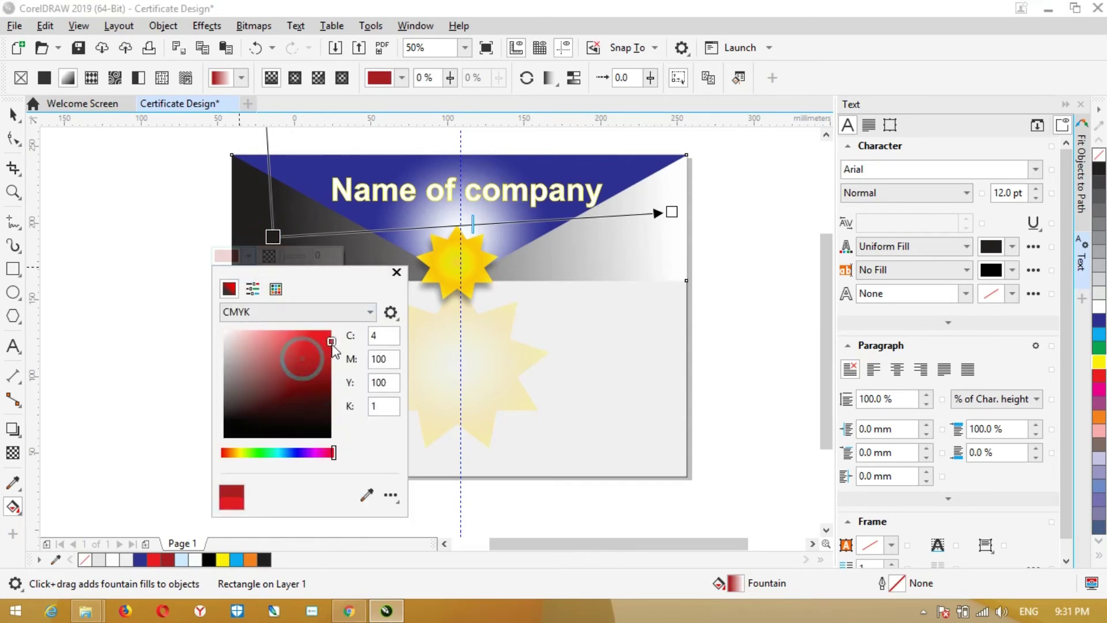
{"action": "left_click_drag", "start_coordinate": [312, 363], "coordinate": [282, 368]}
Step: Extend the gradient's end point slightly right and colour it deep red
{"action": "left_click_drag", "start_coordinate": [672, 212], "coordinate": [685, 217]}
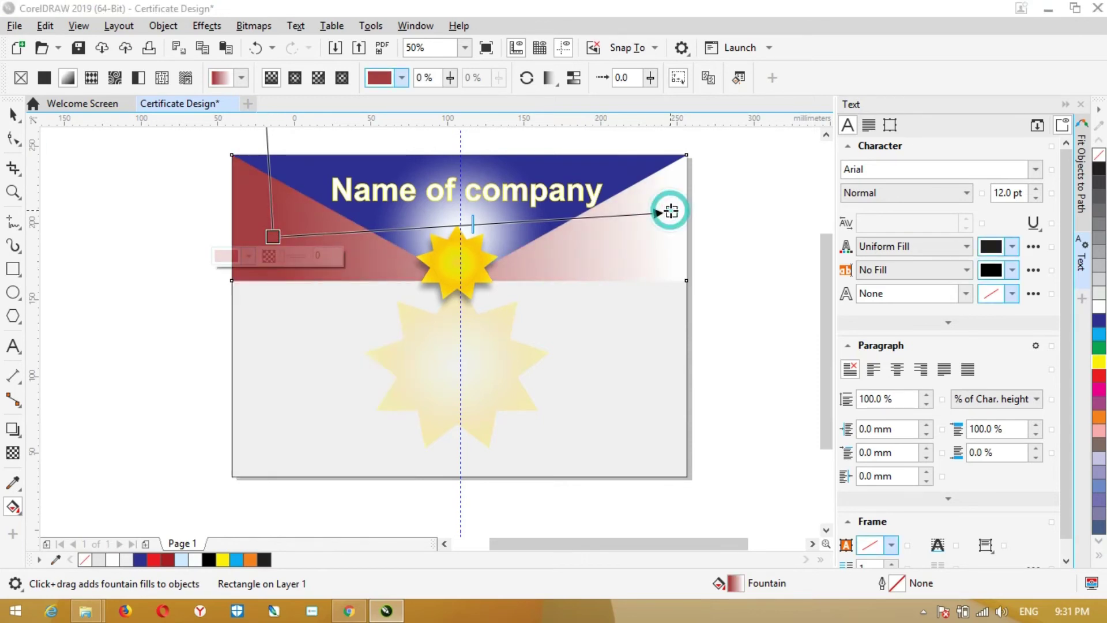
{"action": "left_click", "coordinate": [661, 236]}
{"action": "left_click", "coordinate": [742, 317]}
{"action": "left_click", "coordinate": [715, 337]}
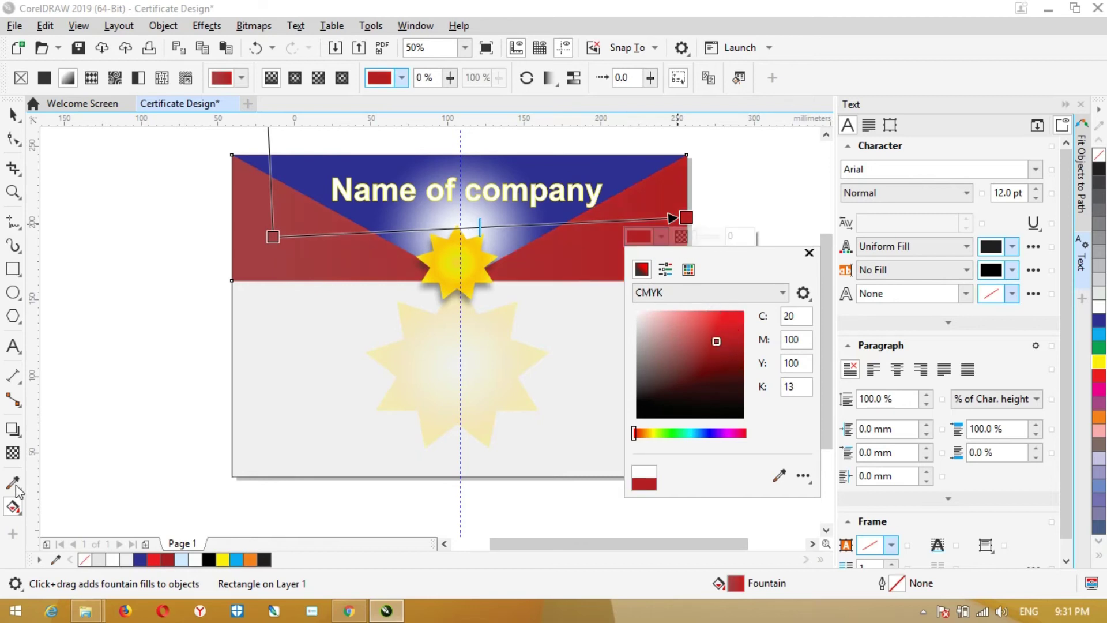
{"action": "left_click", "coordinate": [280, 231]}
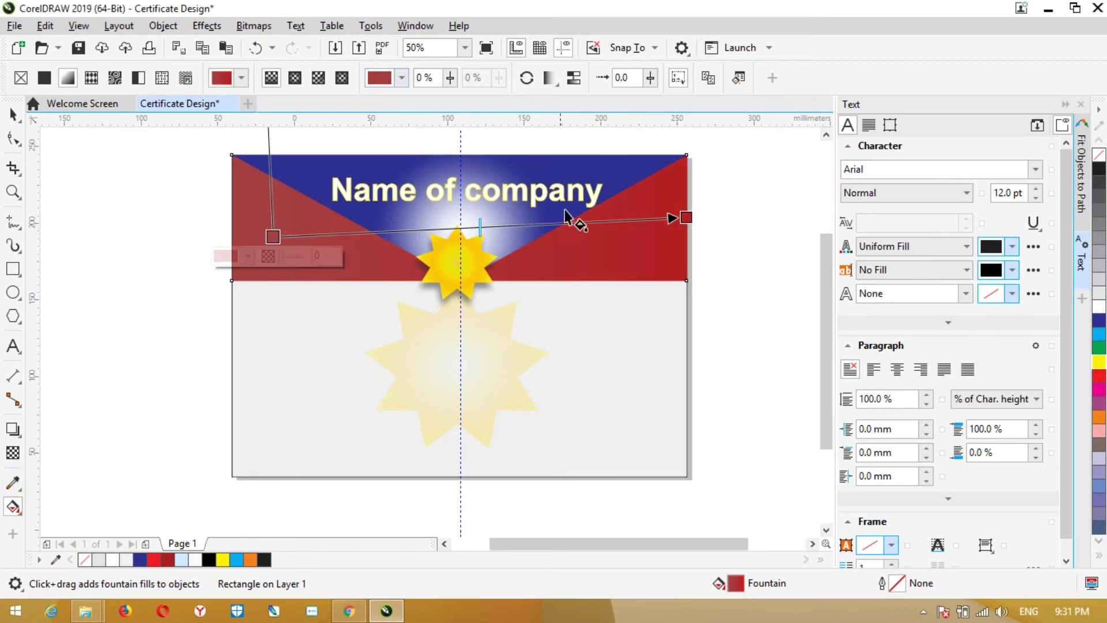
Step: Add a bright pure-red middle node to the header gradient
{"action": "double_click", "coordinate": [463, 227]}
{"action": "left_click", "coordinate": [439, 247]}
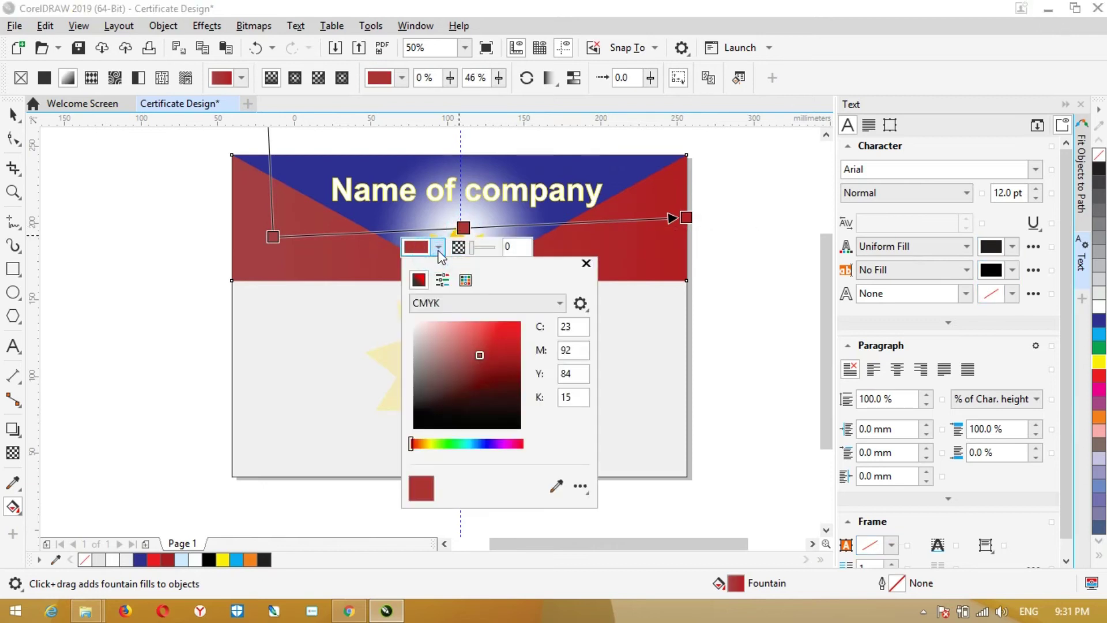
{"action": "left_click_drag", "start_coordinate": [483, 328], "coordinate": [531, 321]}
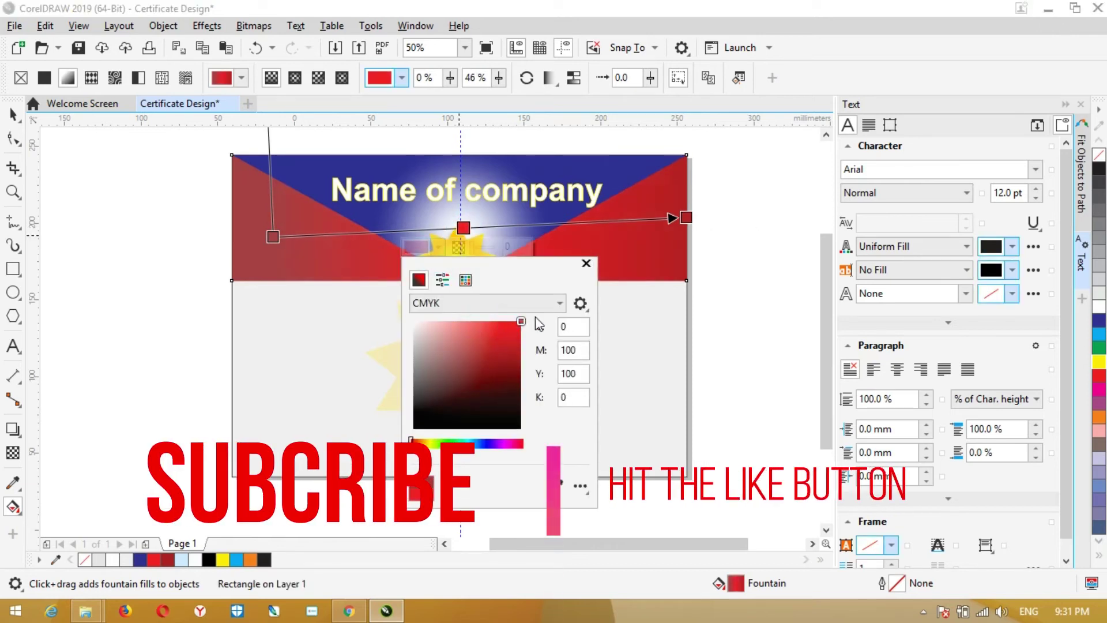
{"action": "key", "text": "space"}
{"action": "left_click", "coordinate": [482, 254]}
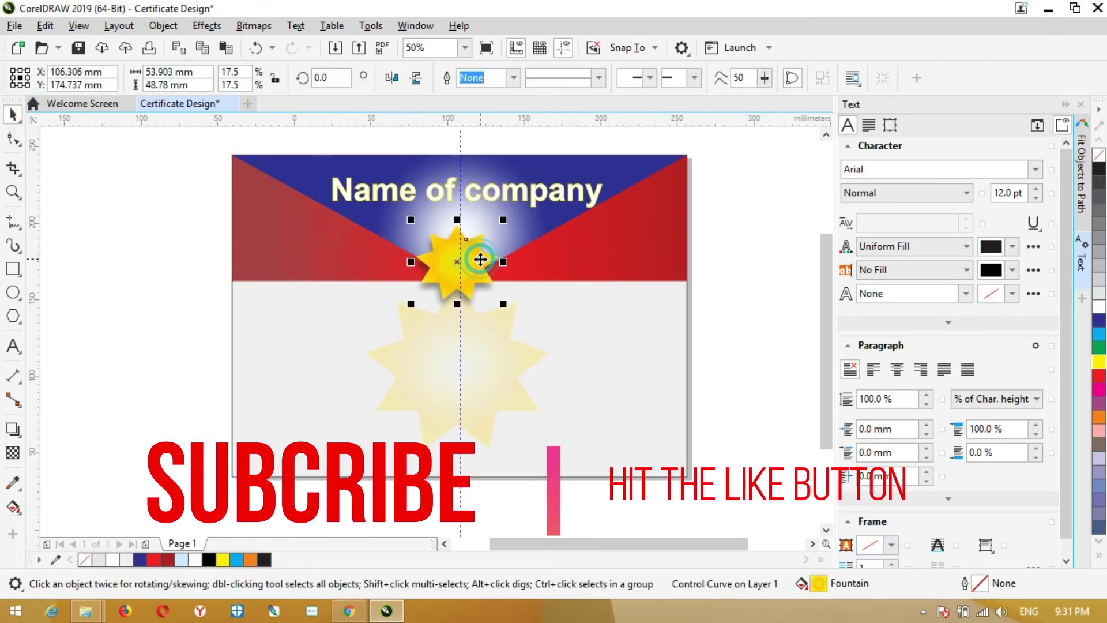
{"action": "left_click", "coordinate": [200, 331]}
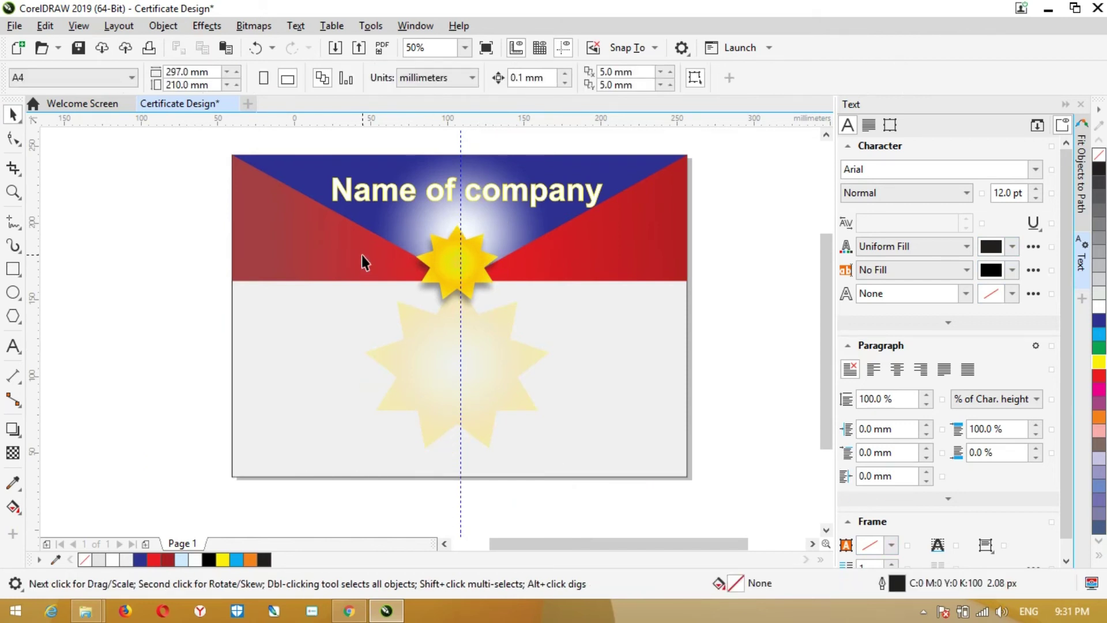
Step: Draw a 24 pt paragraph frame across the body and type the 'This is certify to Mr/Mrs…' wording
{"action": "left_click", "coordinate": [12, 346]}
{"action": "left_click_drag", "start_coordinate": [274, 317], "coordinate": [665, 449]}
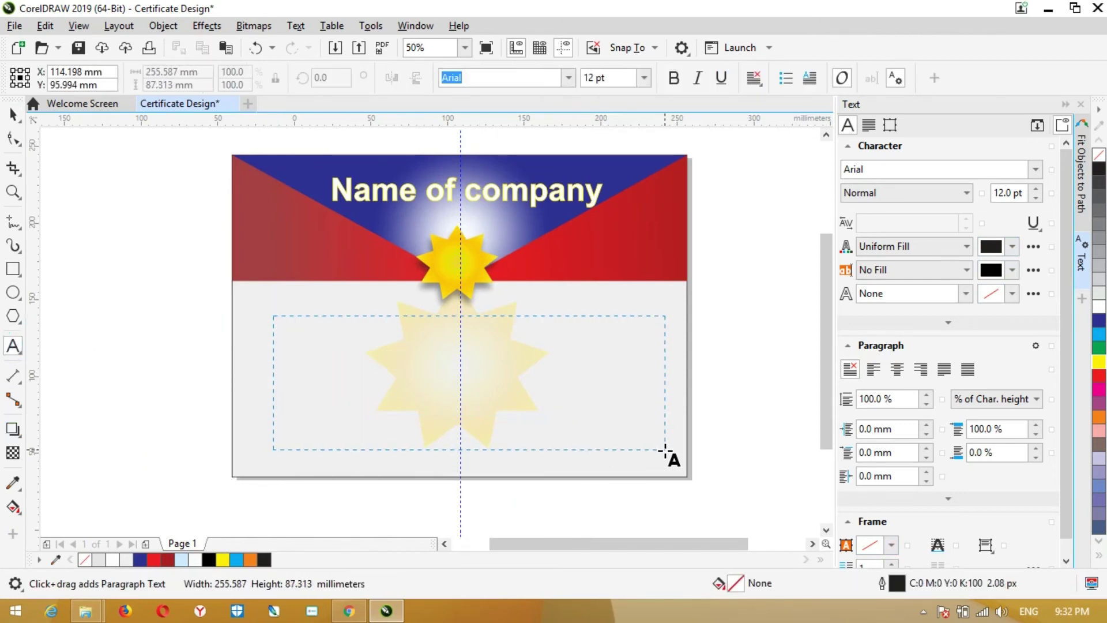
{"action": "left_click", "coordinate": [644, 78]}
{"action": "left_click", "coordinate": [618, 259]}
{"action": "type", "text": "Thi"}
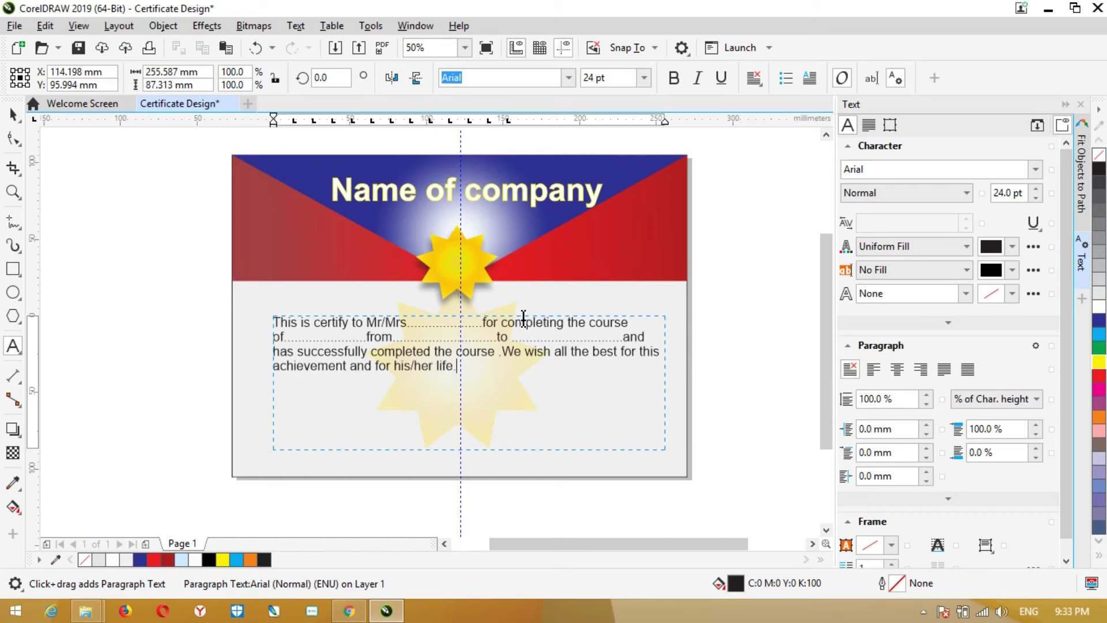
Step: Fully justify the body paragraph and set it to 36 pt
{"action": "key", "text": "ctrl+a"}
{"action": "left_click", "coordinate": [765, 85]}
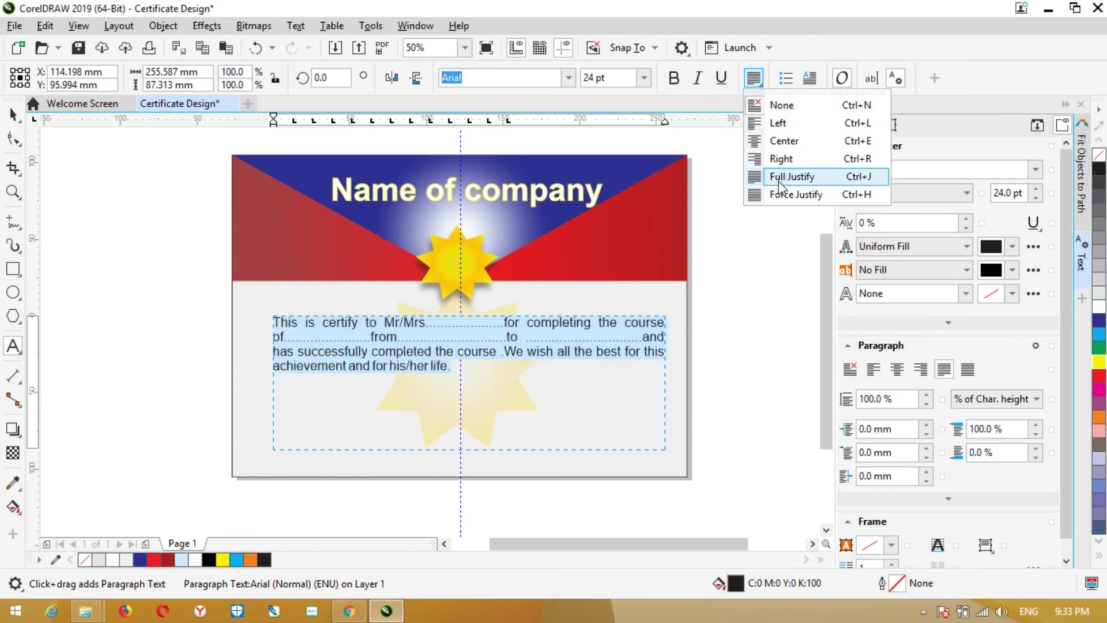
{"action": "left_click", "coordinate": [791, 177]}
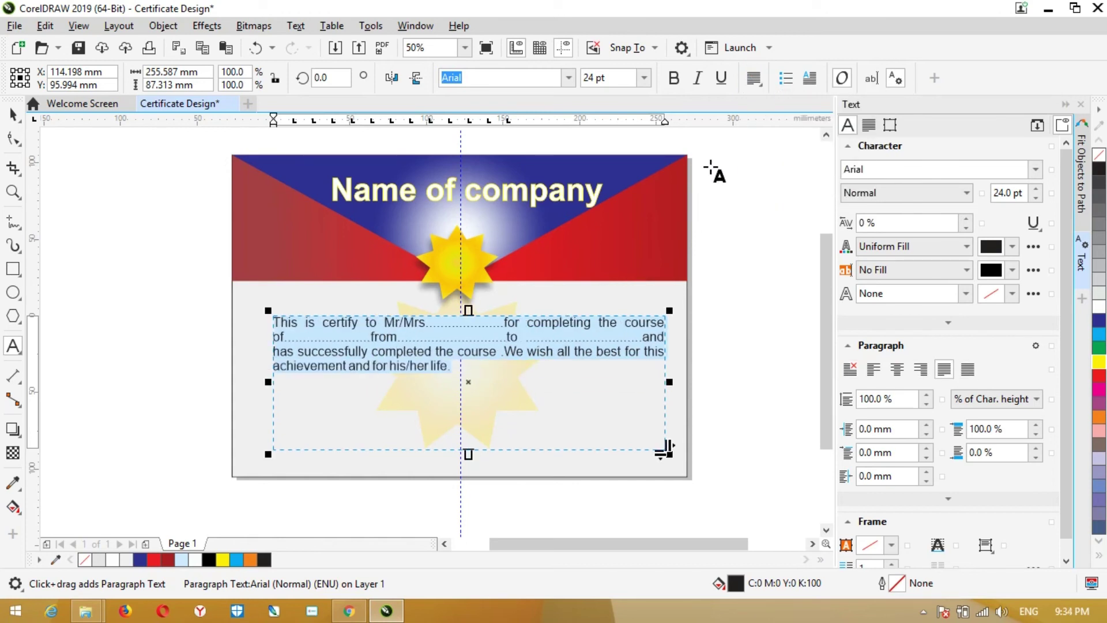
{"action": "left_click", "coordinate": [645, 78]}
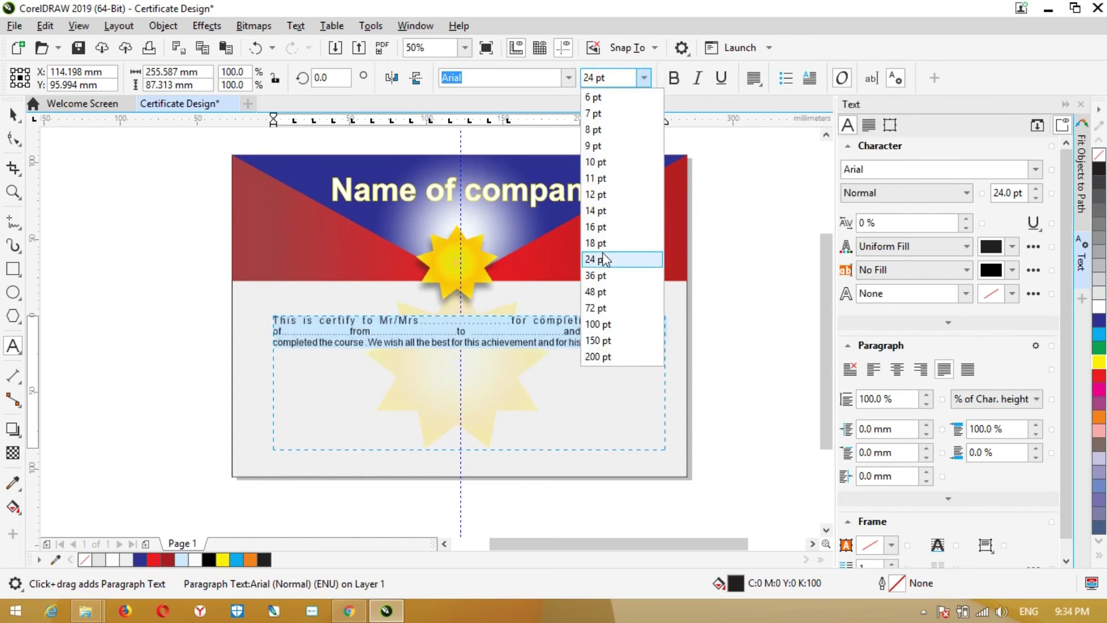
{"action": "left_click", "coordinate": [600, 276]}
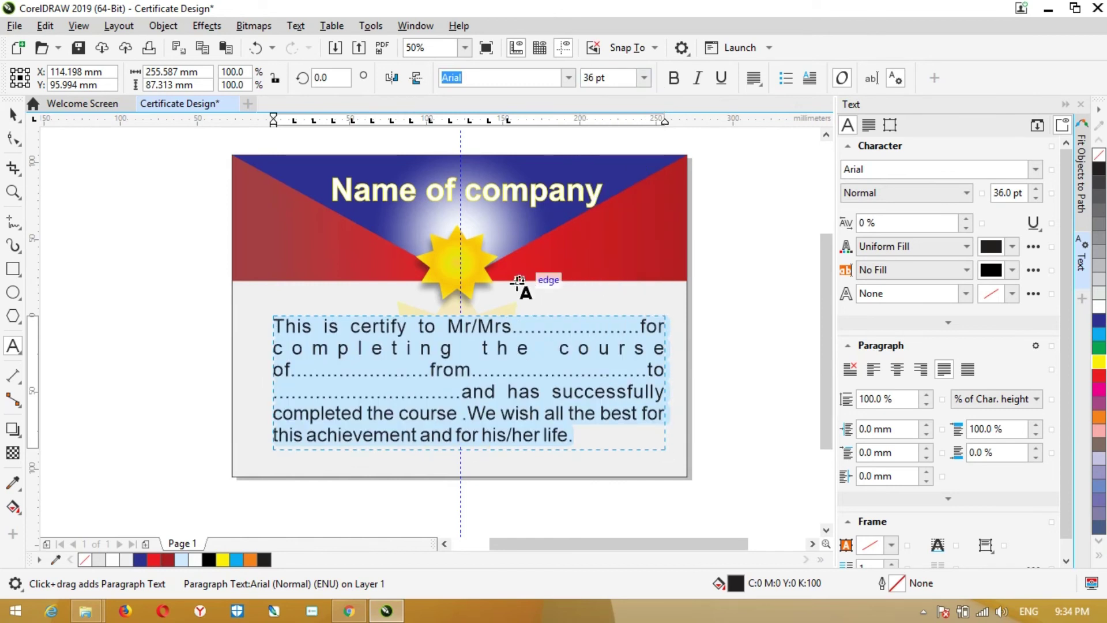
Step: Move the star up about 7 mm
{"action": "left_click", "coordinate": [23, 126]}
{"action": "left_click", "coordinate": [59, 119]}
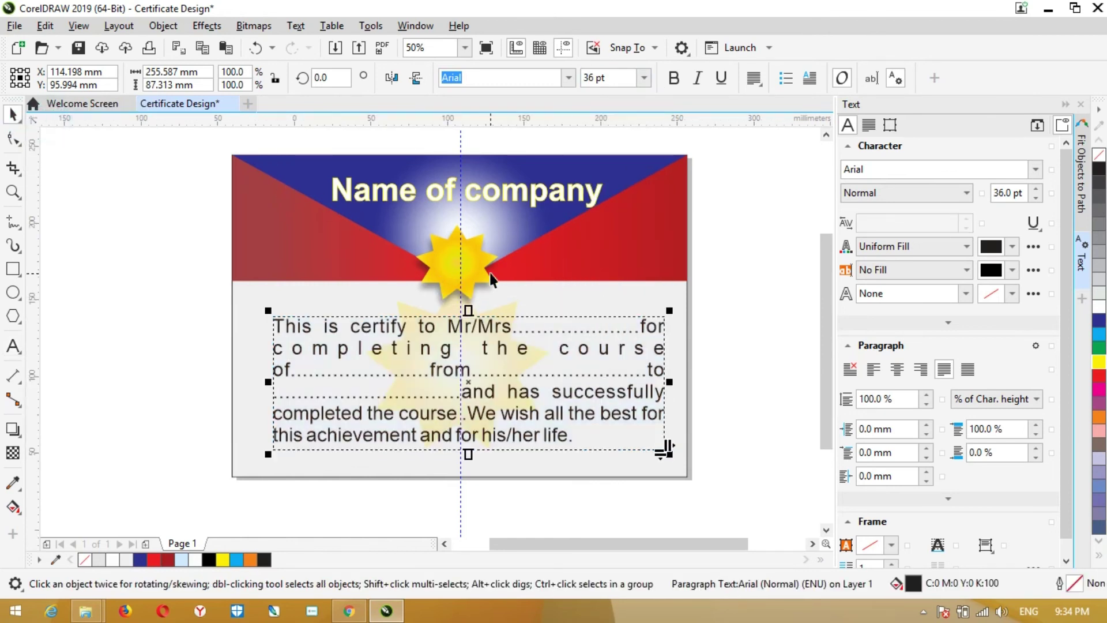
{"action": "left_click", "coordinate": [479, 269]}
{"action": "left_click_drag", "start_coordinate": [479, 280], "coordinate": [480, 269]}
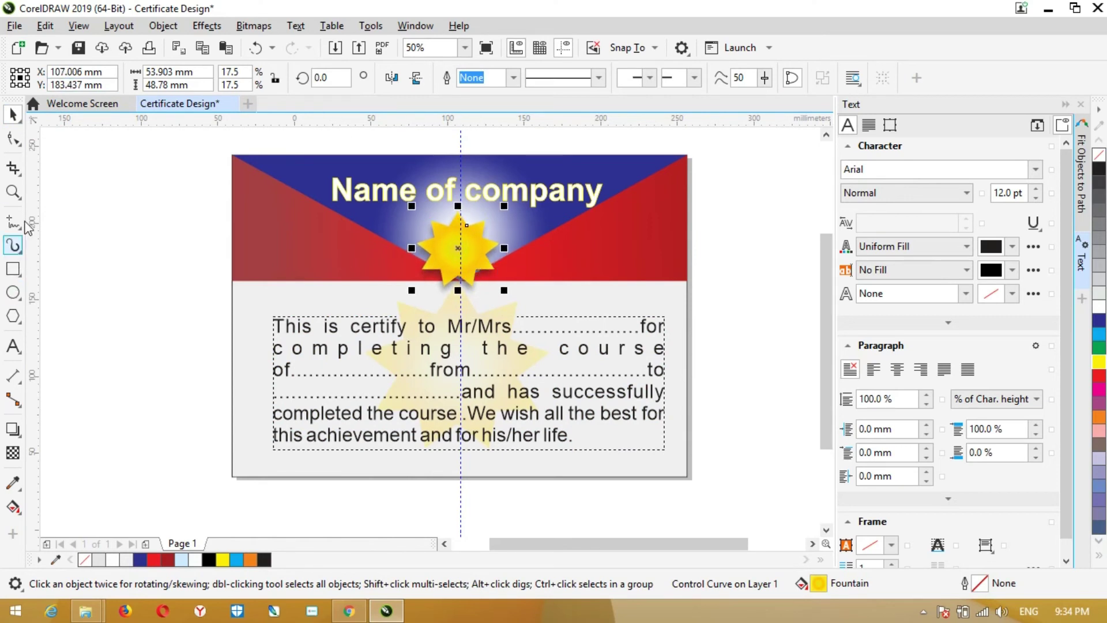
Step: Set the default text style to italic Berlin Sans FB
{"action": "left_click", "coordinate": [13, 346]}
{"action": "left_click", "coordinate": [698, 77]}
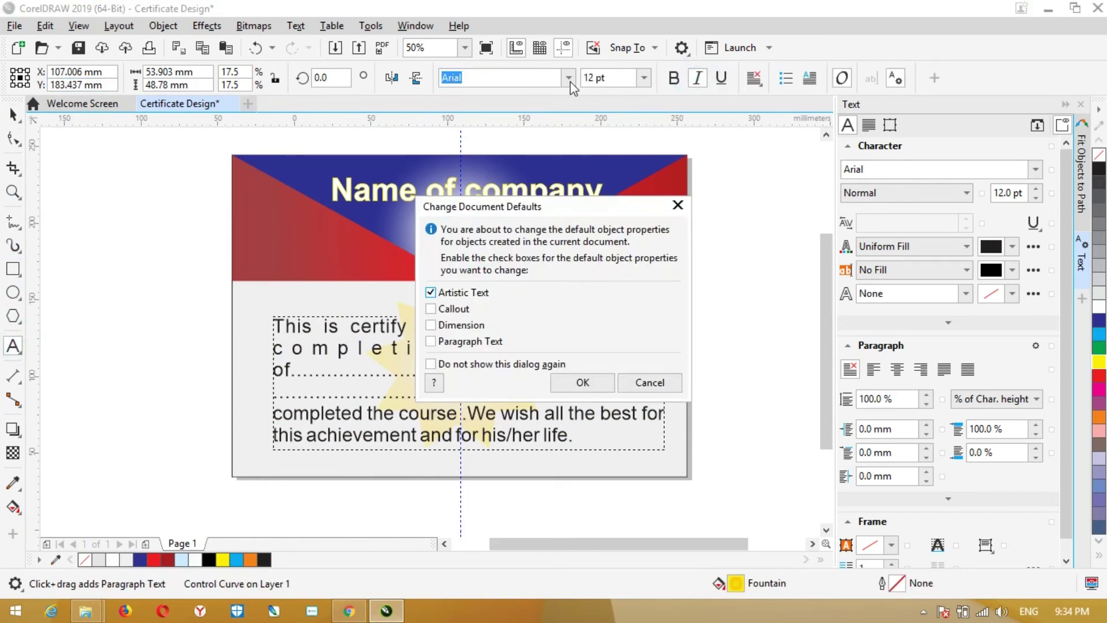
{"action": "left_click", "coordinate": [582, 383]}
{"action": "left_click", "coordinate": [569, 78]}
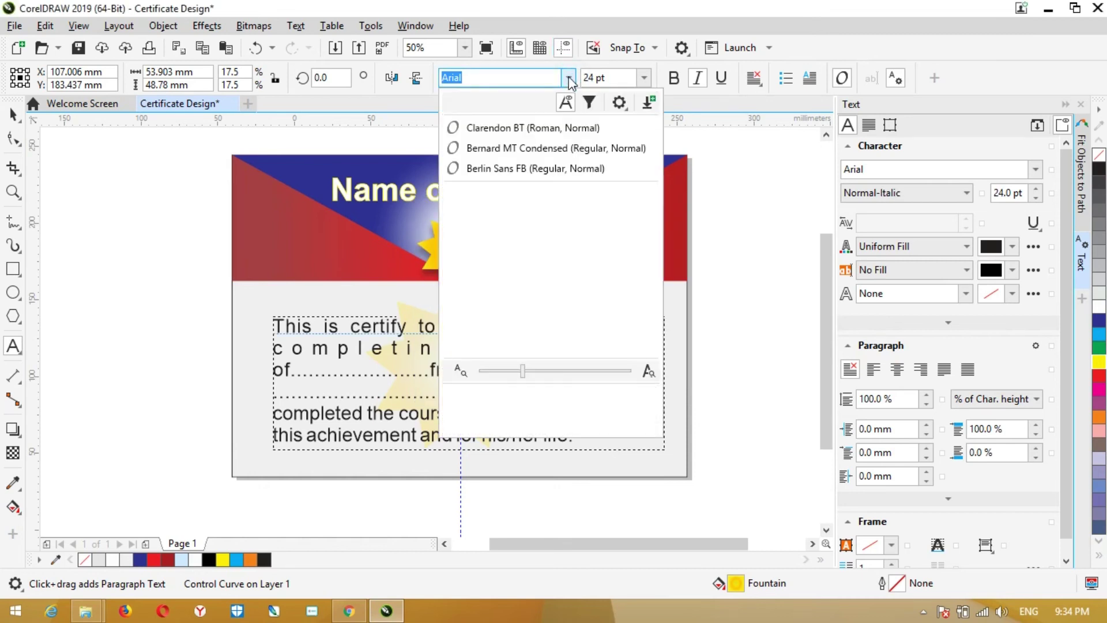
{"action": "scroll", "coordinate": [535, 279], "scroll_direction": "down", "scroll_amount": 3}
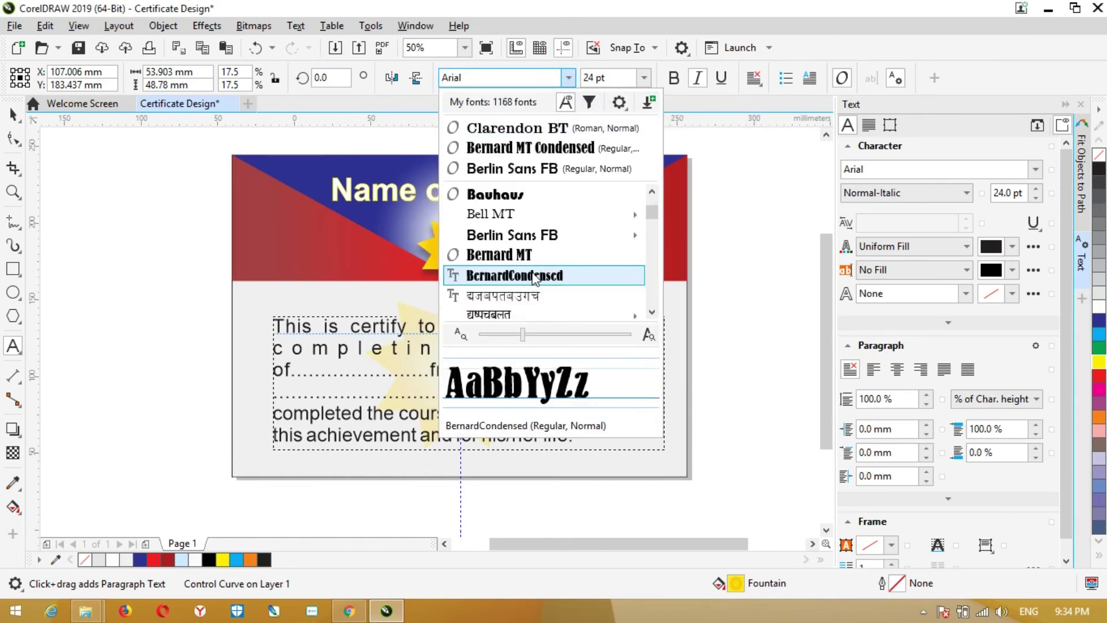
{"action": "left_click", "coordinate": [535, 234]}
{"action": "left_click", "coordinate": [582, 380]}
Step: Type the 48 pt 'Letter of Appreciation' heading above the body paragraph
{"action": "left_click", "coordinate": [316, 291]}
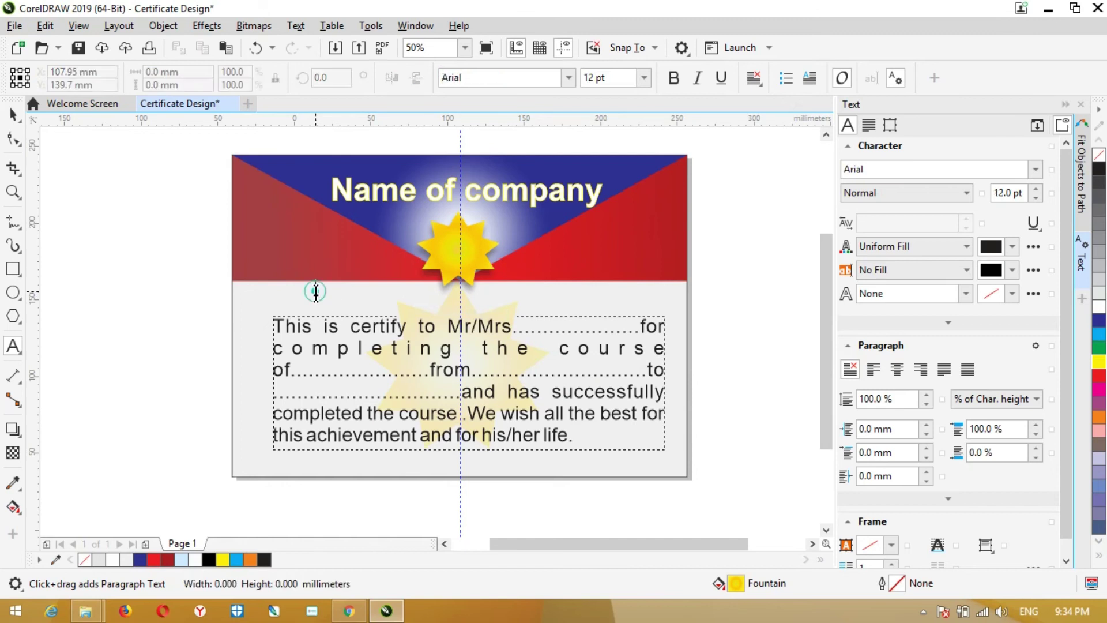
{"action": "type", "text": "L"}
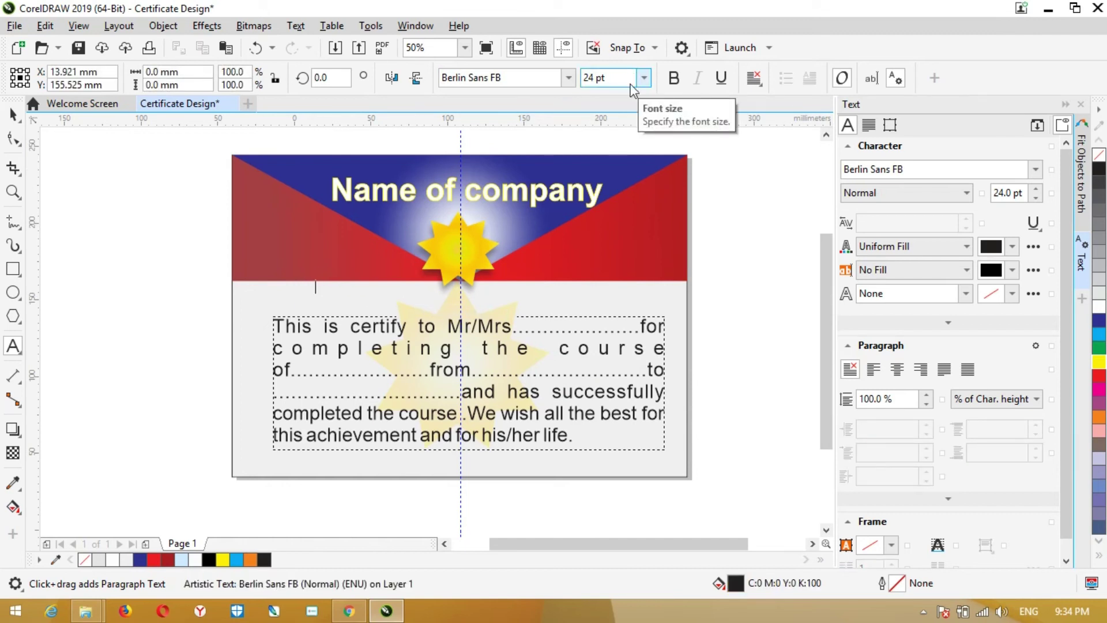
{"action": "left_click", "coordinate": [644, 78]}
{"action": "left_click", "coordinate": [600, 310]}
{"action": "type", "text": "ette"}
{"action": "type", "text": "Appreciation"}
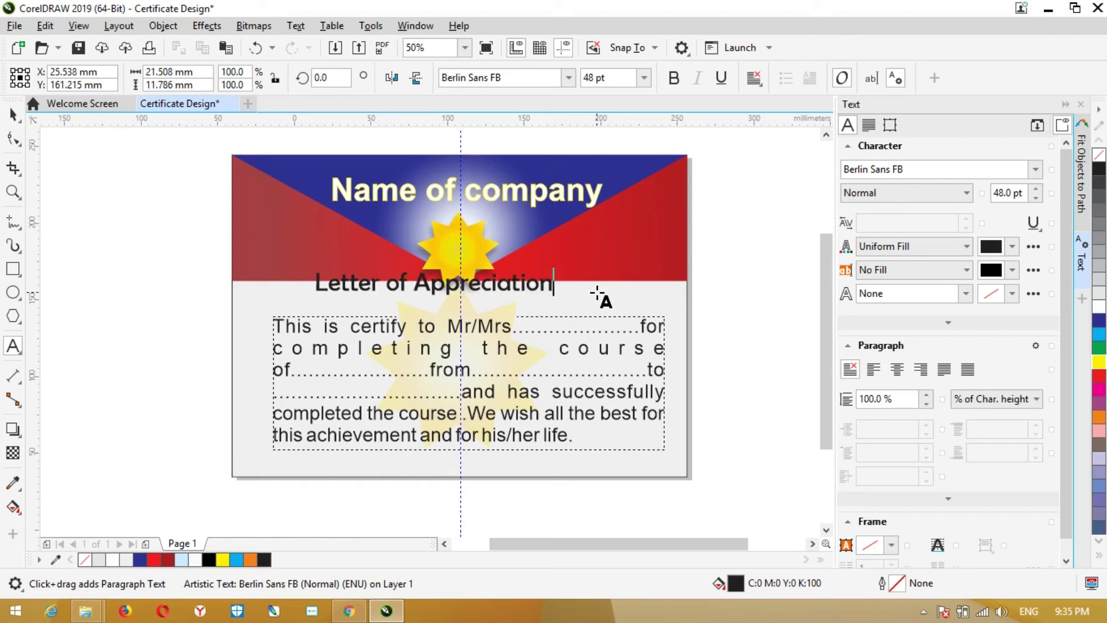
Step: Colour the heading green and try the Brush-Script-Exp font on it
{"action": "key", "text": "ctrl+a"}
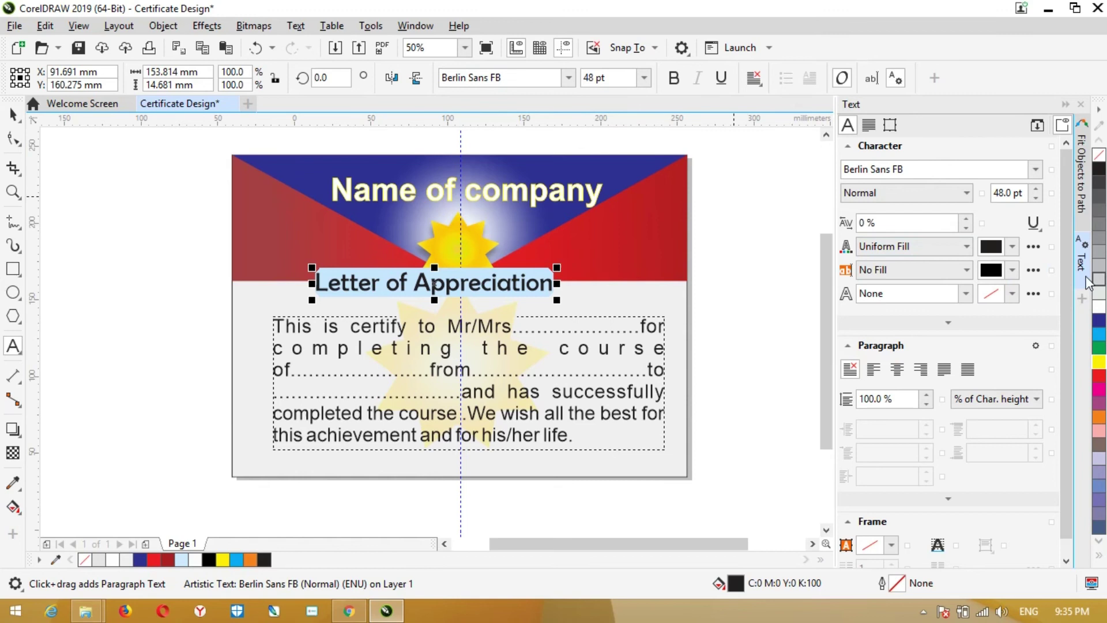
{"action": "left_click", "coordinate": [1100, 350]}
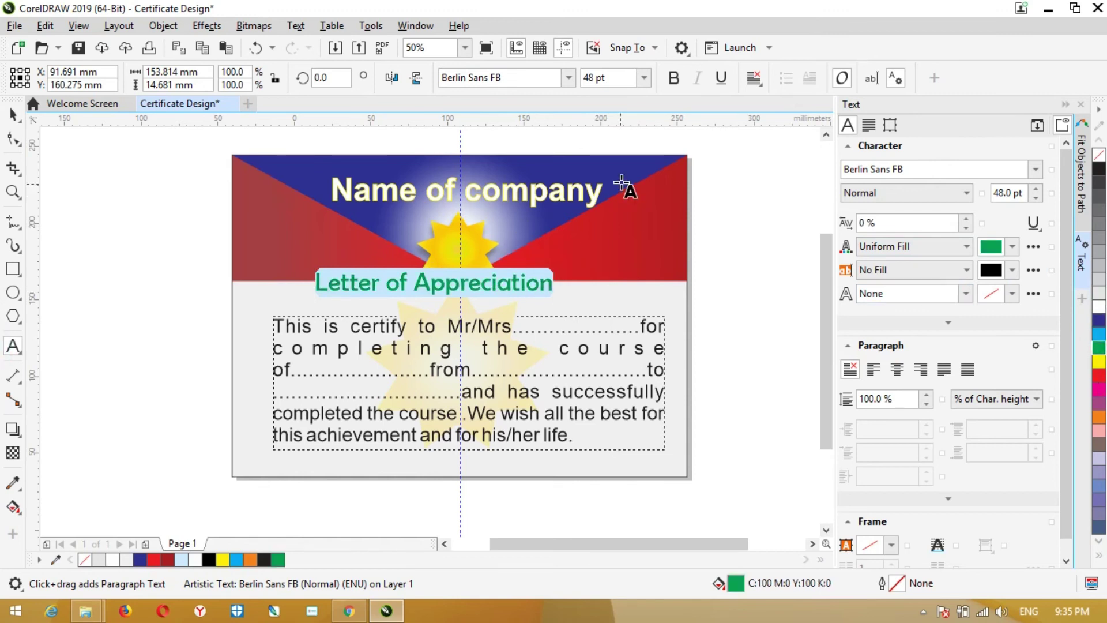
{"action": "left_click", "coordinate": [567, 82]}
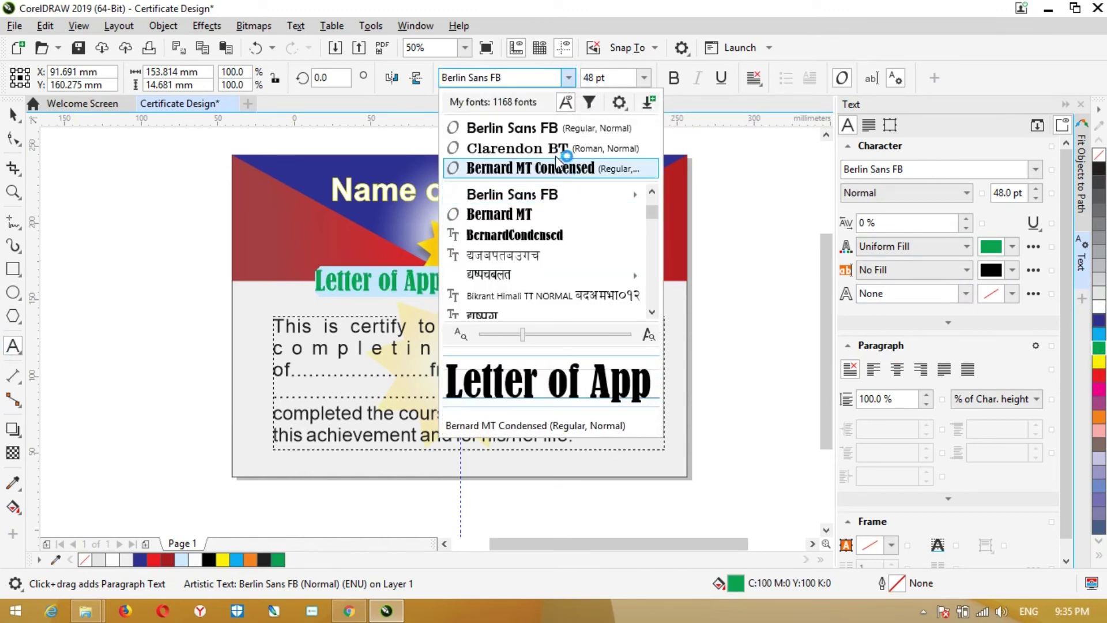
{"action": "scroll", "coordinate": [562, 243], "scroll_direction": "down", "scroll_amount": 2}
{"action": "scroll", "coordinate": [559, 260], "scroll_direction": "down", "scroll_amount": 2}
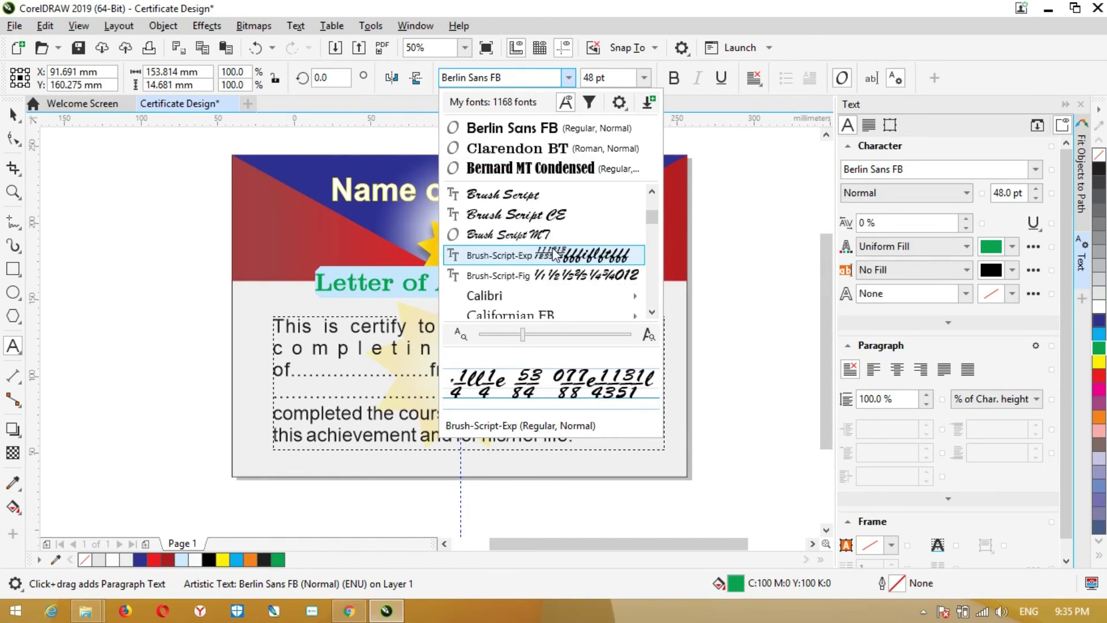
{"action": "left_click", "coordinate": [555, 254]}
Step: Make the heading Cambria bold-italic, underlined and centre-aligned
{"action": "left_click", "coordinate": [568, 78]}
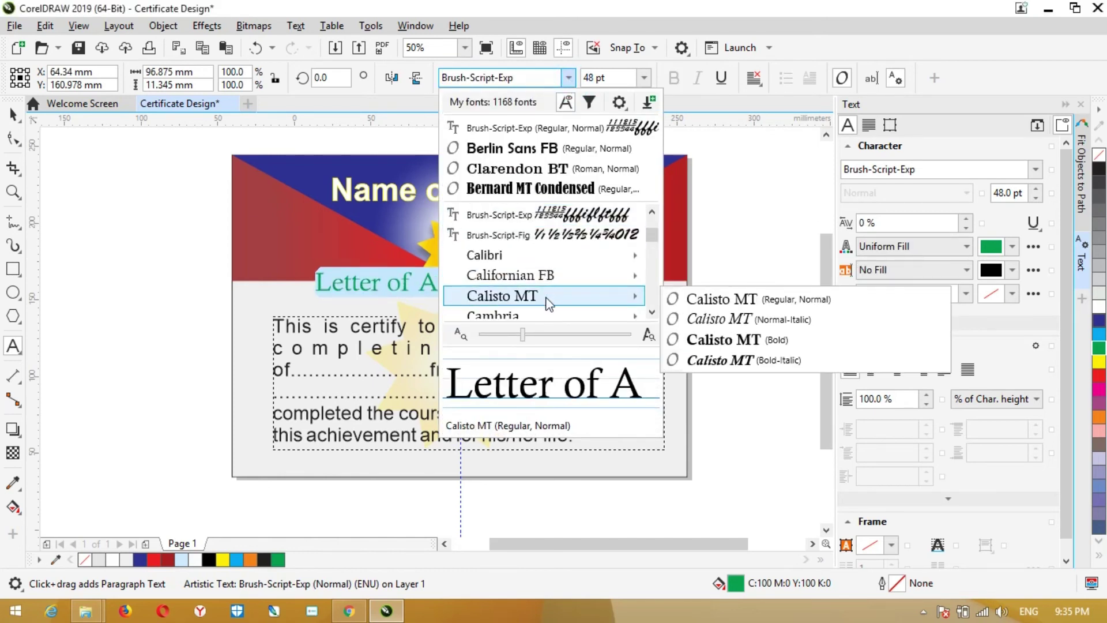
{"action": "scroll", "coordinate": [543, 269], "scroll_direction": "down", "scroll_amount": 1}
{"action": "left_click", "coordinate": [540, 264]}
{"action": "left_click", "coordinate": [697, 77]}
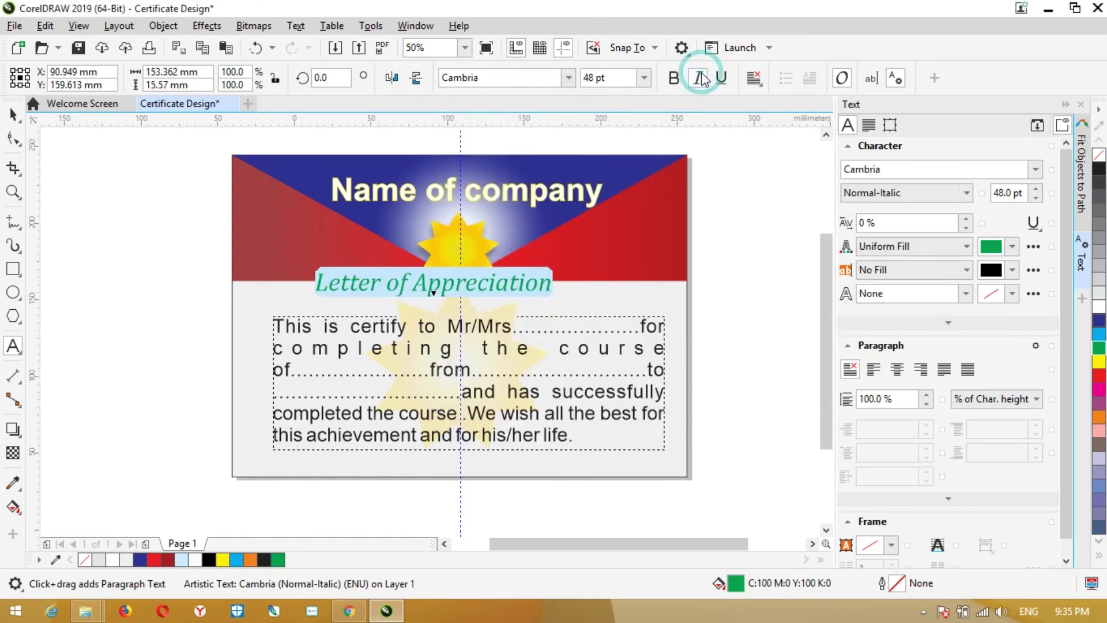
{"action": "left_click", "coordinate": [674, 77]}
{"action": "left_click", "coordinate": [723, 77]}
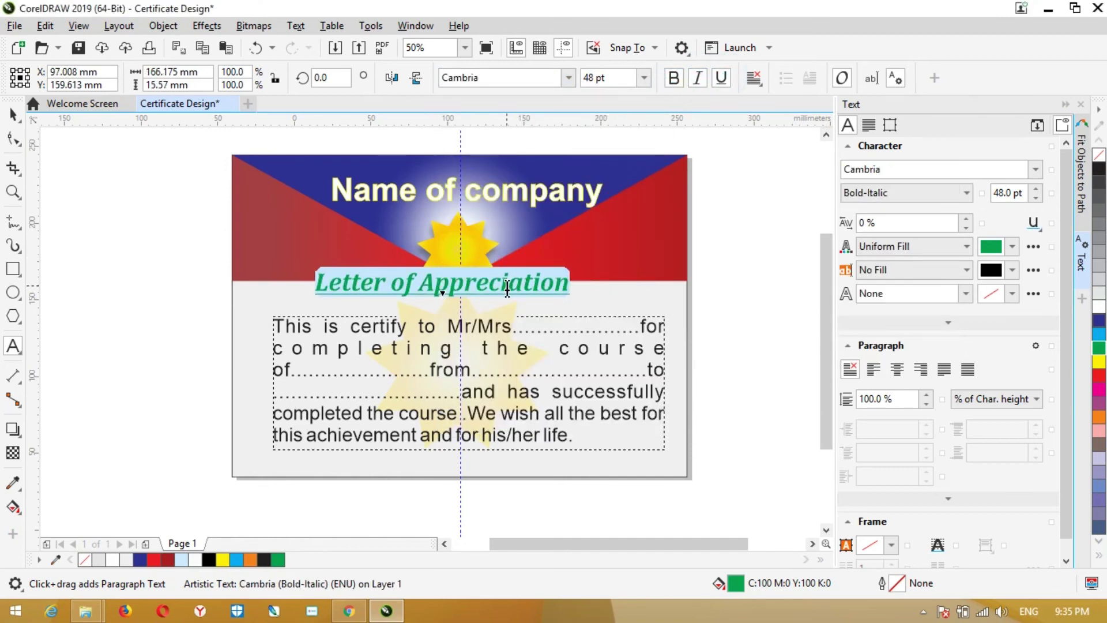
{"action": "left_click", "coordinate": [754, 77]}
{"action": "left_click", "coordinate": [772, 137]}
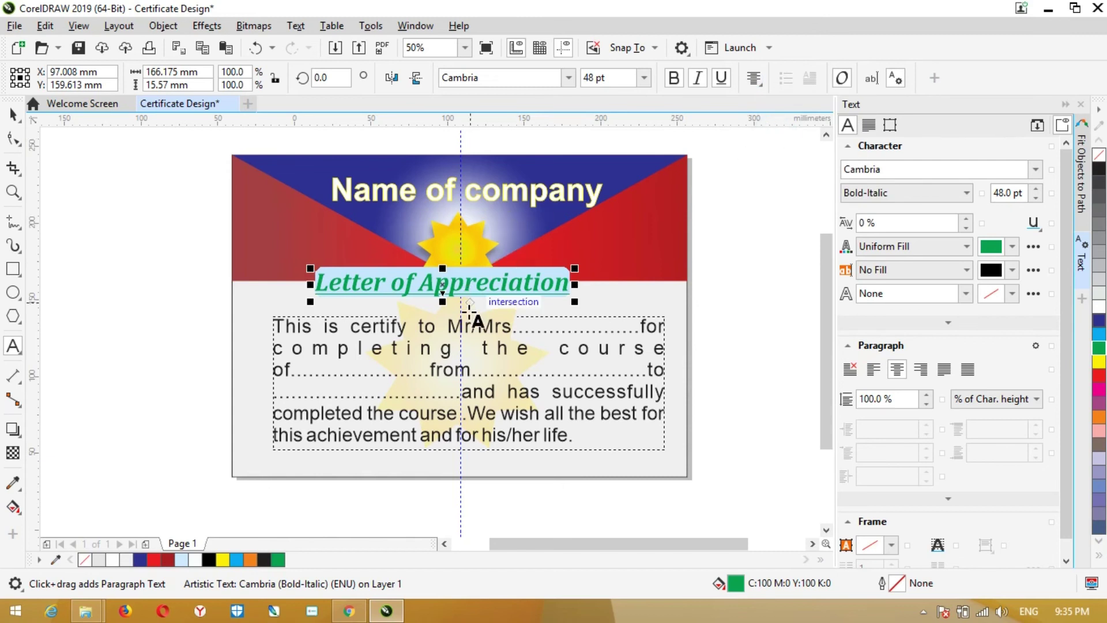
Step: Move the title closer to the body text and try white, red and yellow fill/outline colours
{"action": "left_click", "coordinate": [13, 115]}
{"action": "left_click_drag", "start_coordinate": [517, 287], "coordinate": [544, 302]}
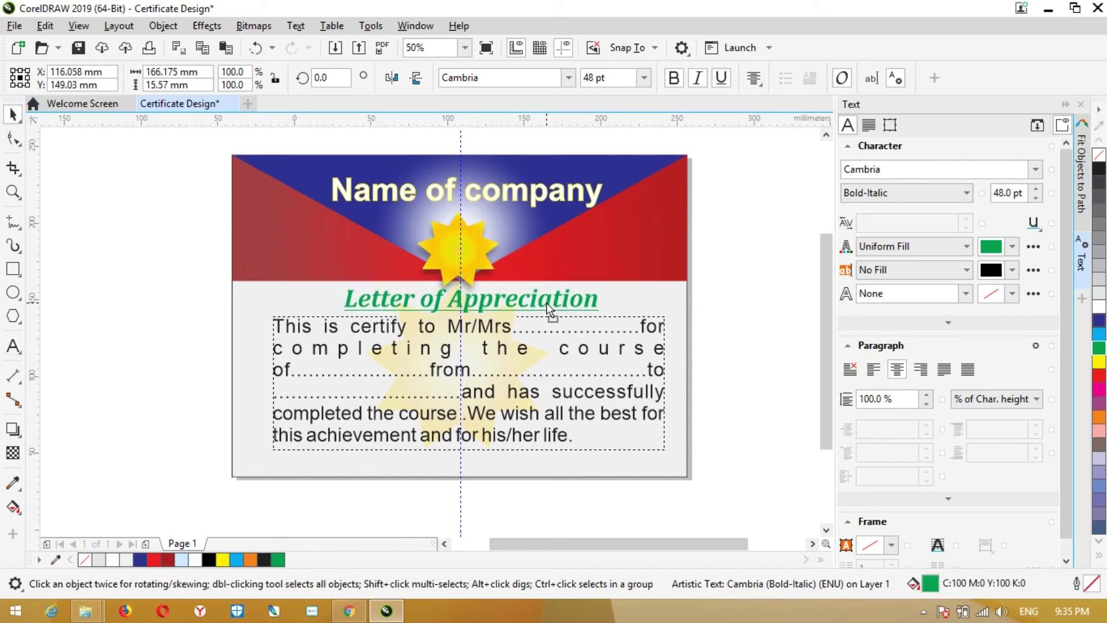
{"action": "left_click", "coordinate": [543, 303]}
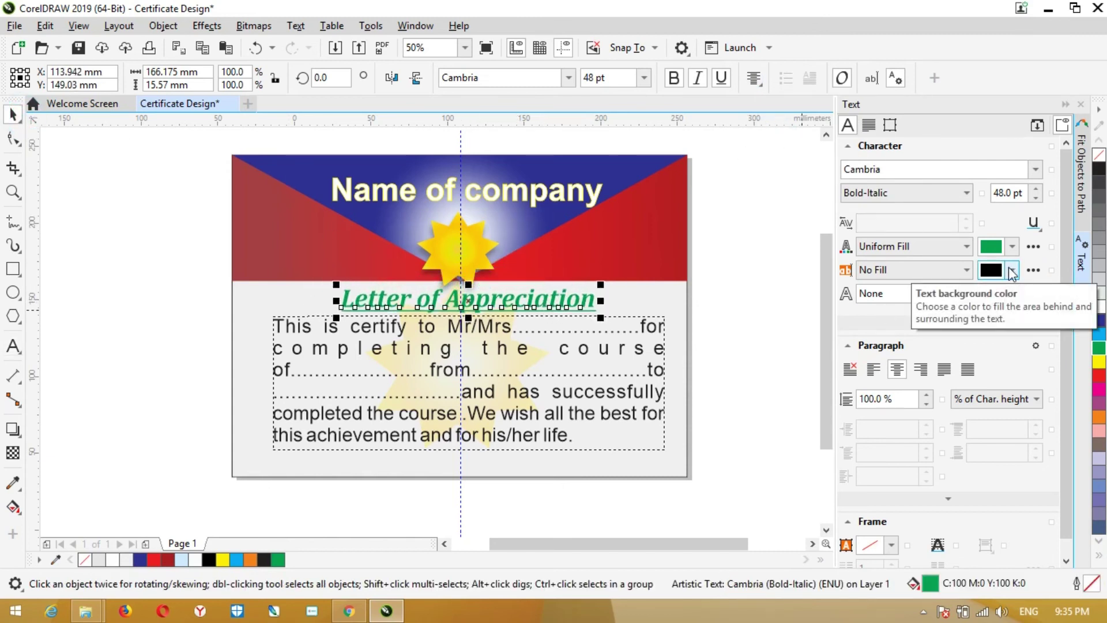
{"action": "right_click", "coordinate": [1100, 375]}
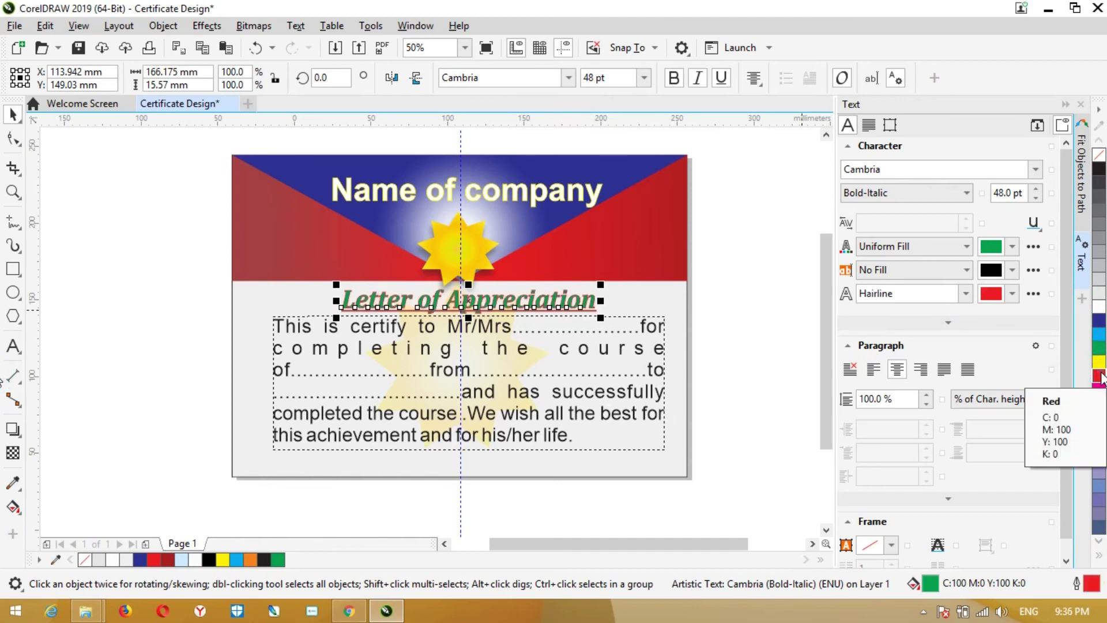
{"action": "left_click", "coordinate": [1099, 308]}
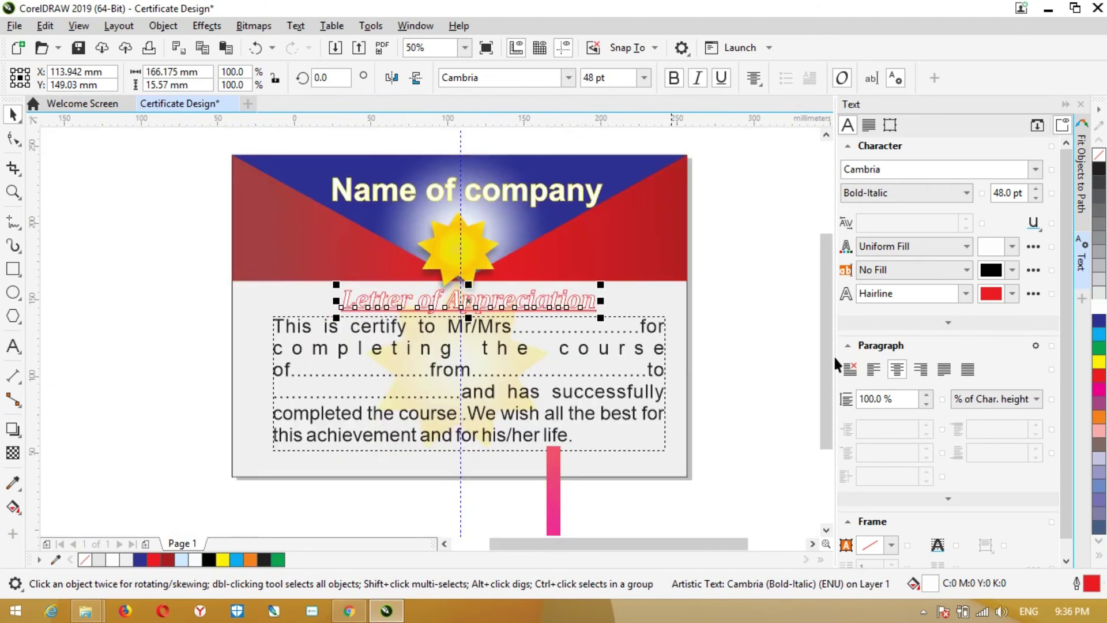
{"action": "left_click", "coordinate": [1099, 381]}
{"action": "right_click", "coordinate": [1098, 360]}
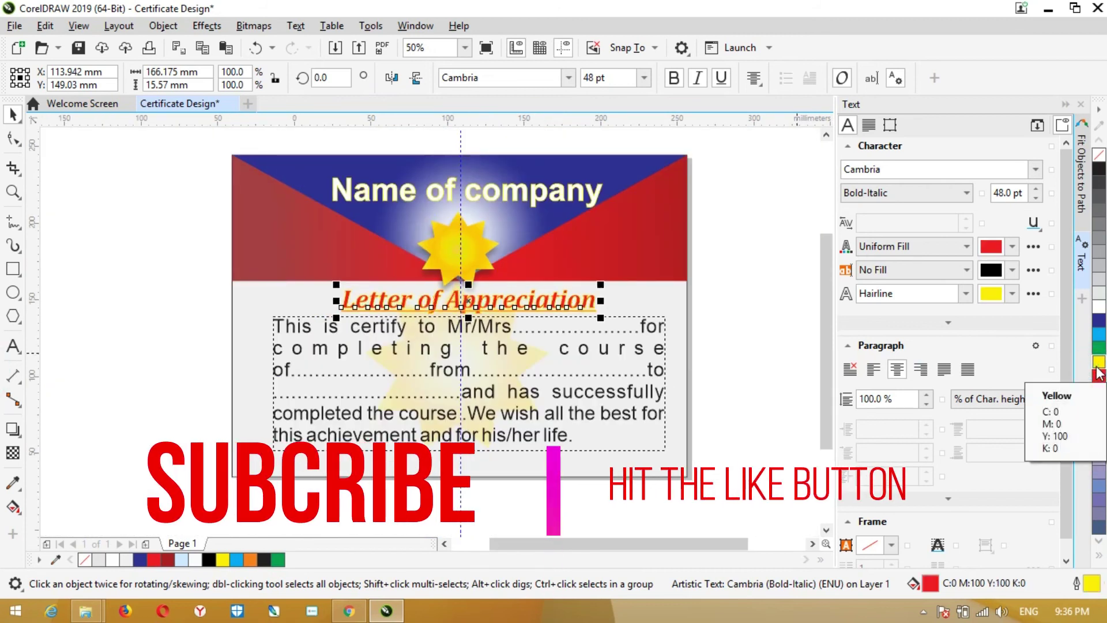
{"action": "right_click", "coordinate": [1099, 309]}
{"action": "left_click", "coordinate": [1099, 308]}
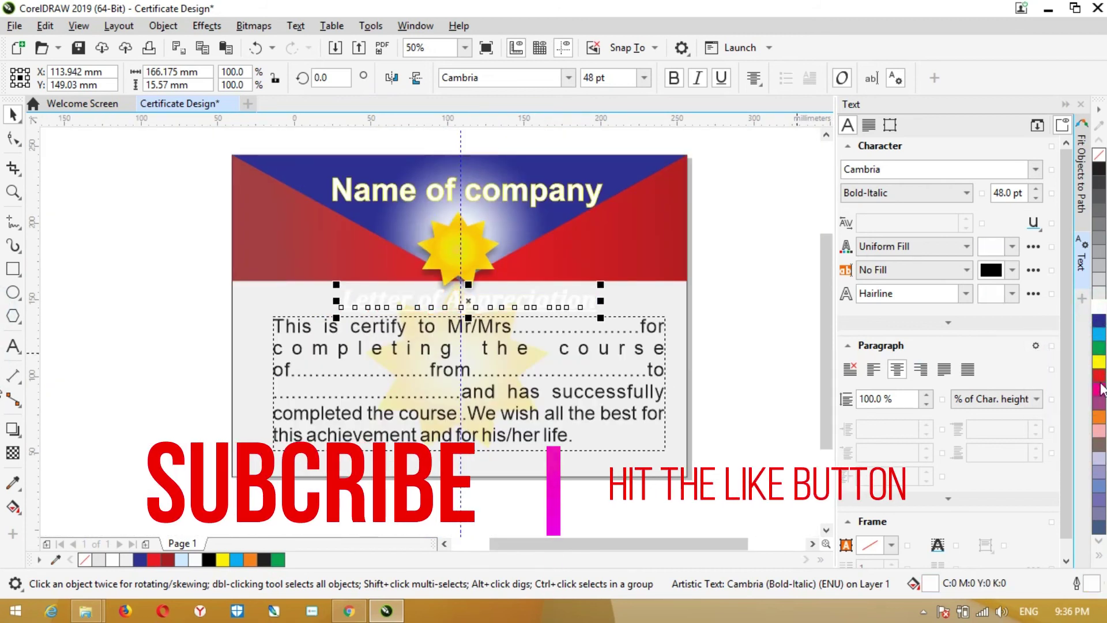
{"action": "right_click", "coordinate": [1099, 376]}
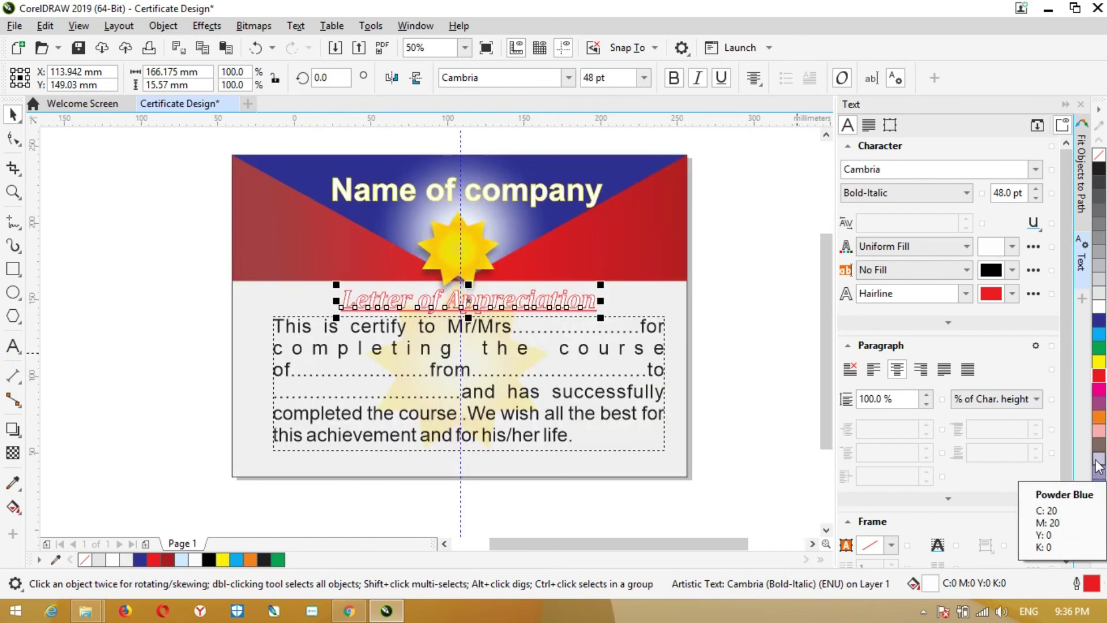
Step: Try orange, blue, near-white and red fill and outline combinations on the title
{"action": "left_click", "coordinate": [250, 560]}
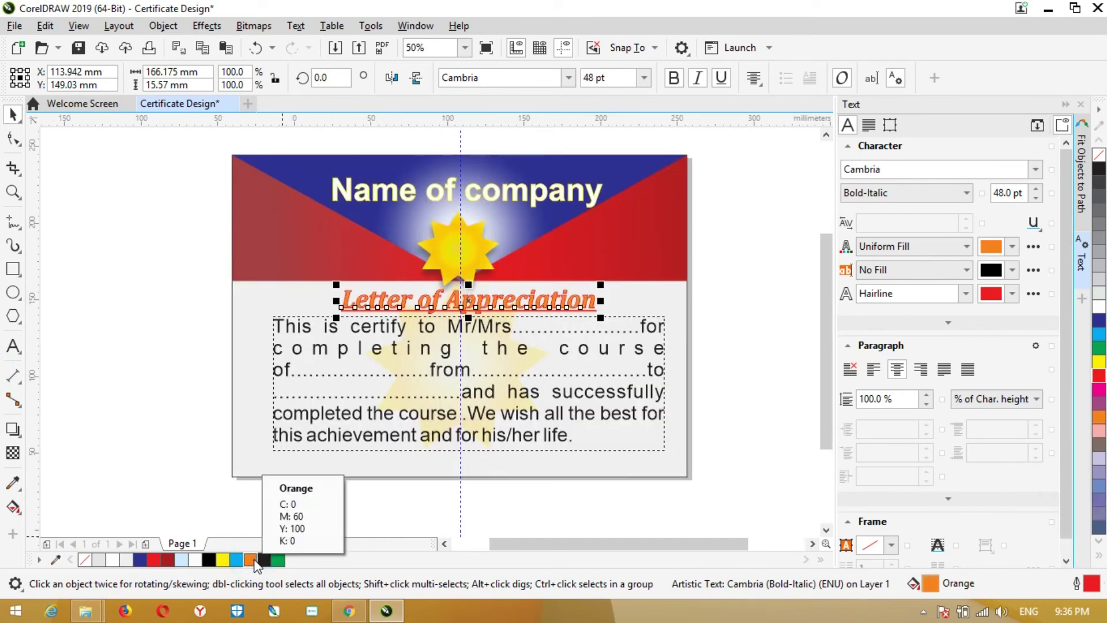
{"action": "right_click", "coordinate": [139, 559]}
{"action": "left_click", "coordinate": [138, 559]}
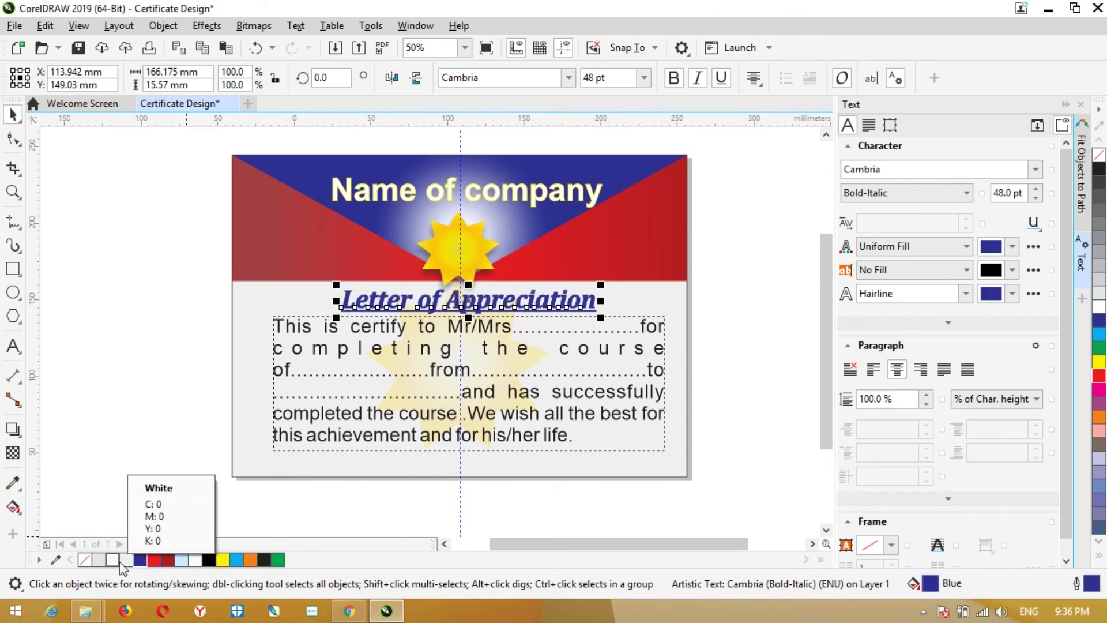
{"action": "right_click", "coordinate": [223, 559]}
{"action": "scroll", "coordinate": [483, 295], "scroll_direction": "up", "scroll_amount": 2}
{"action": "scroll", "coordinate": [486, 303], "scroll_direction": "down", "scroll_amount": 1}
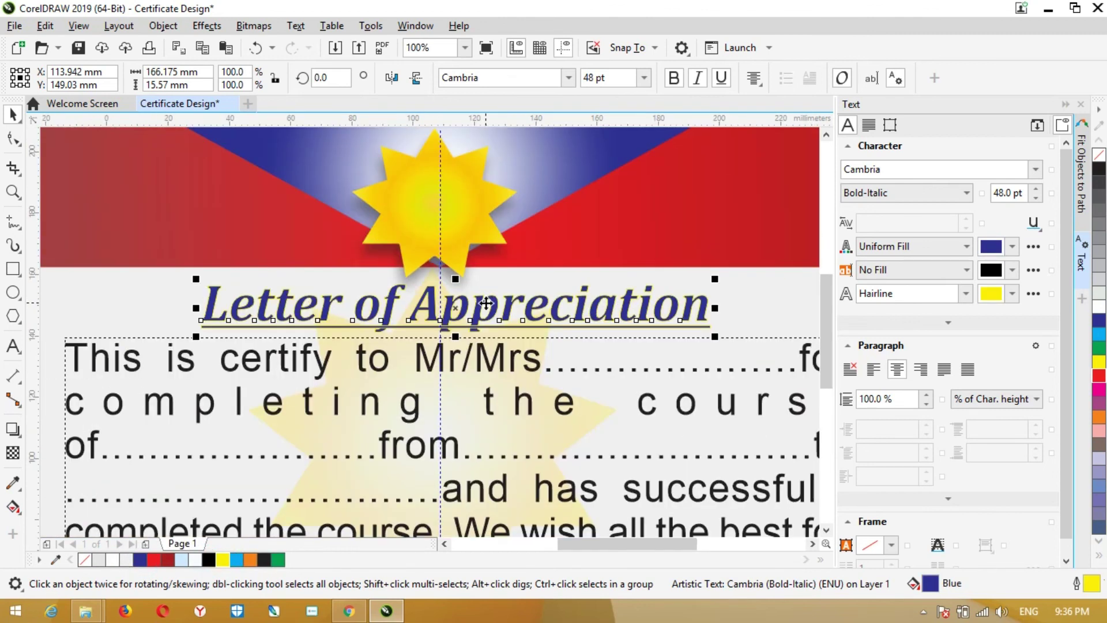
{"action": "left_click", "coordinate": [192, 560]}
{"action": "right_click", "coordinate": [139, 560]}
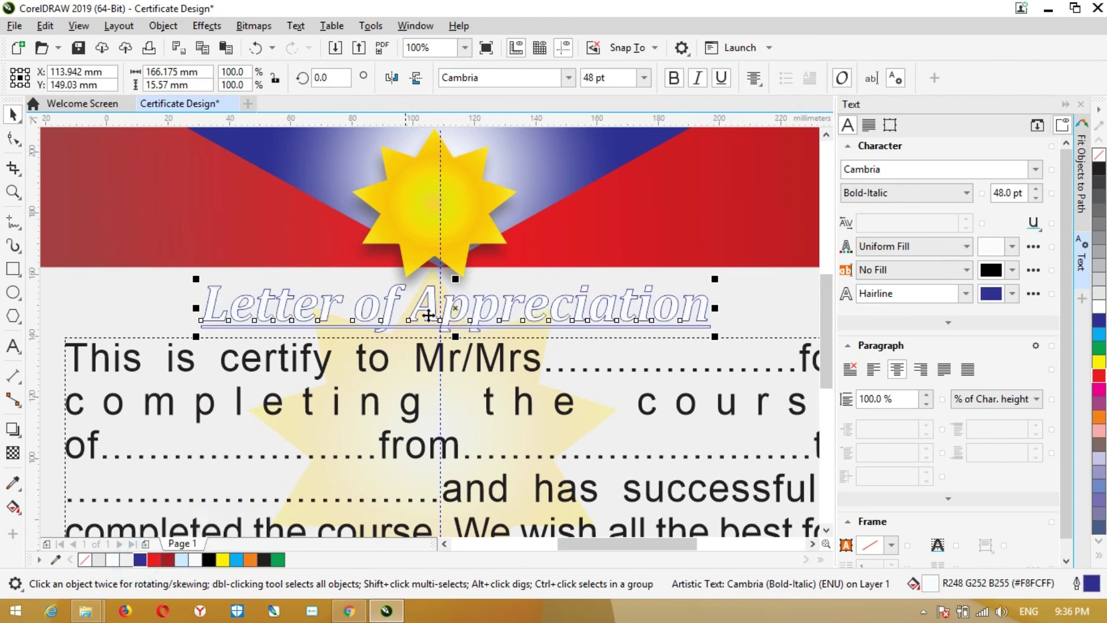
{"action": "scroll", "coordinate": [456, 300], "scroll_direction": "down", "scroll_amount": 1}
{"action": "left_click", "coordinate": [153, 559]}
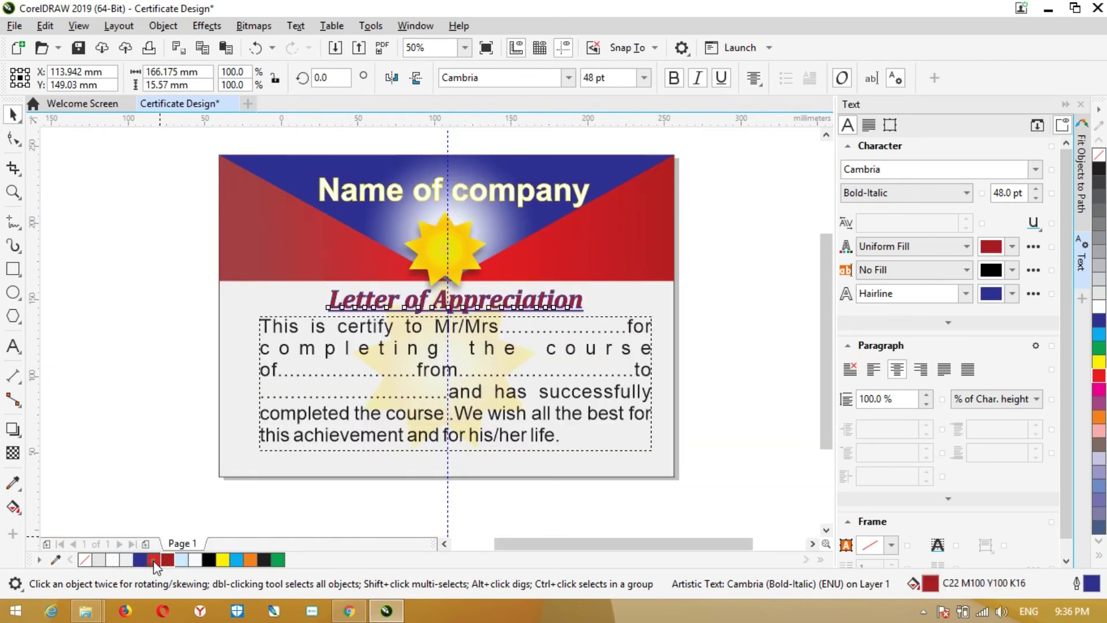
{"action": "left_click", "coordinate": [153, 560]}
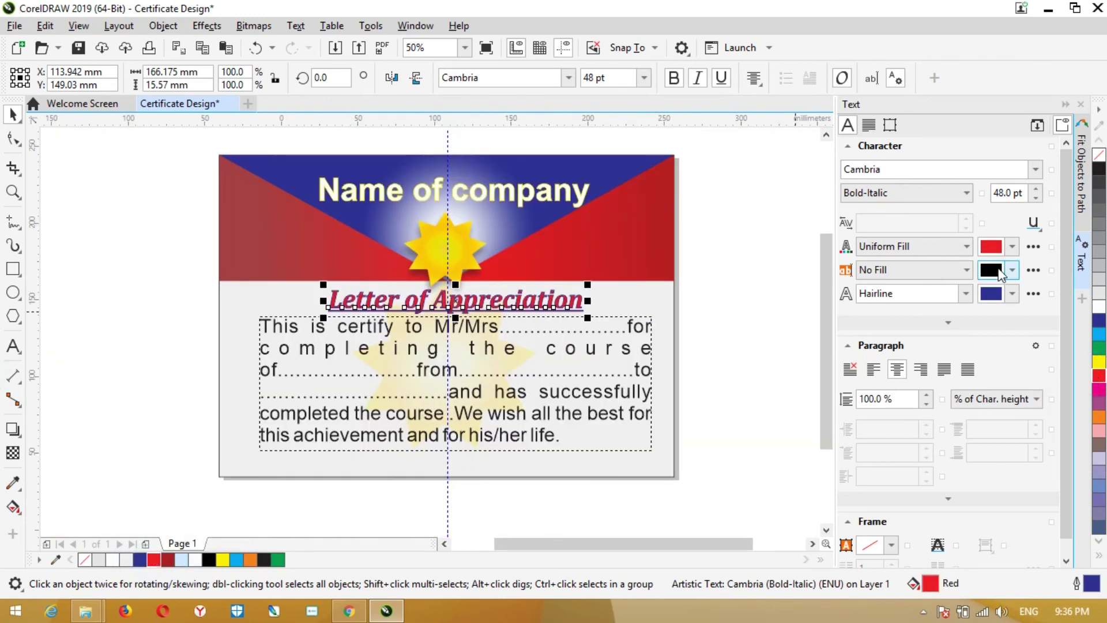
Step: Settle on a white fill with a red outline for the title, then deselect it
{"action": "left_click", "coordinate": [1100, 307]}
{"action": "right_click", "coordinate": [1100, 374]}
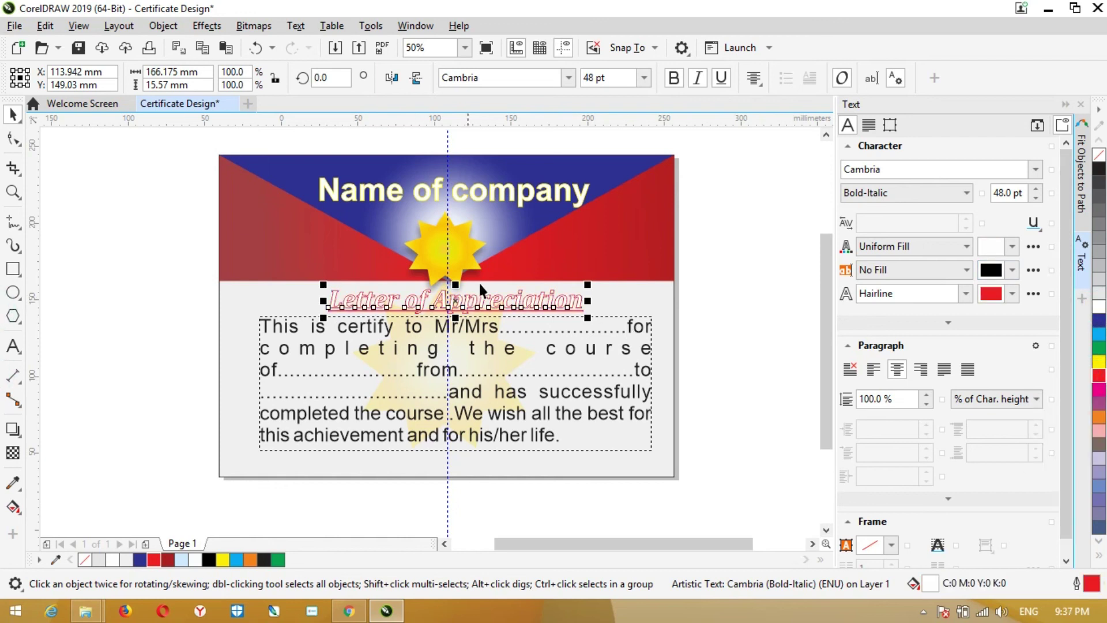
{"action": "scroll", "coordinate": [479, 282], "scroll_direction": "up", "scroll_amount": 2}
{"action": "scroll", "coordinate": [480, 285], "scroll_direction": "down", "scroll_amount": 2}
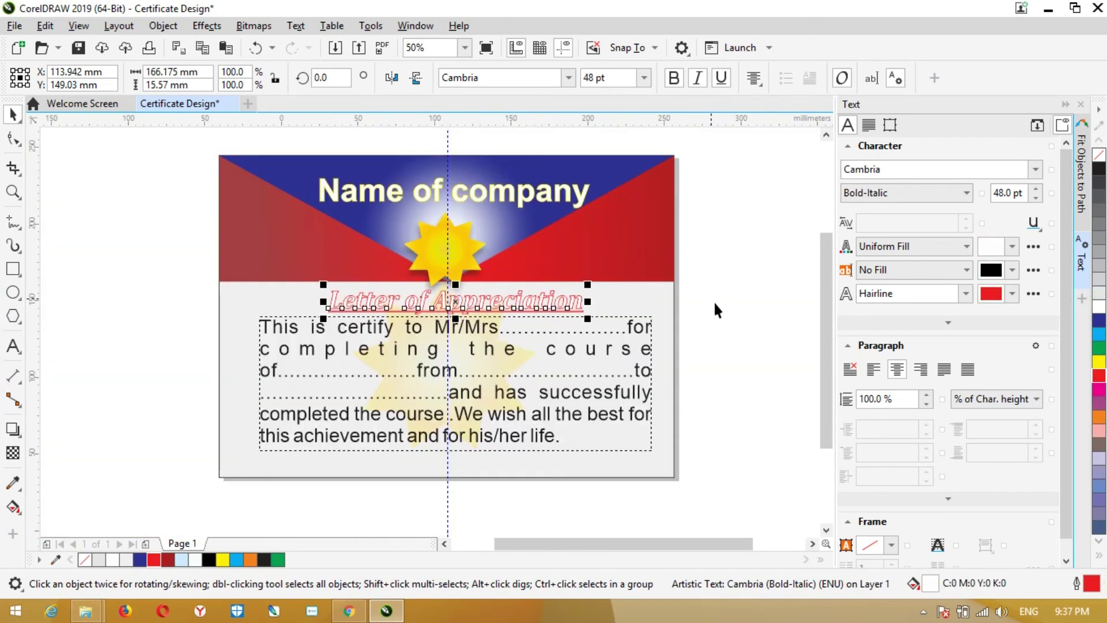
{"action": "left_click", "coordinate": [697, 381]}
{"action": "scroll", "coordinate": [252, 279], "scroll_direction": "up", "scroll_amount": 1}
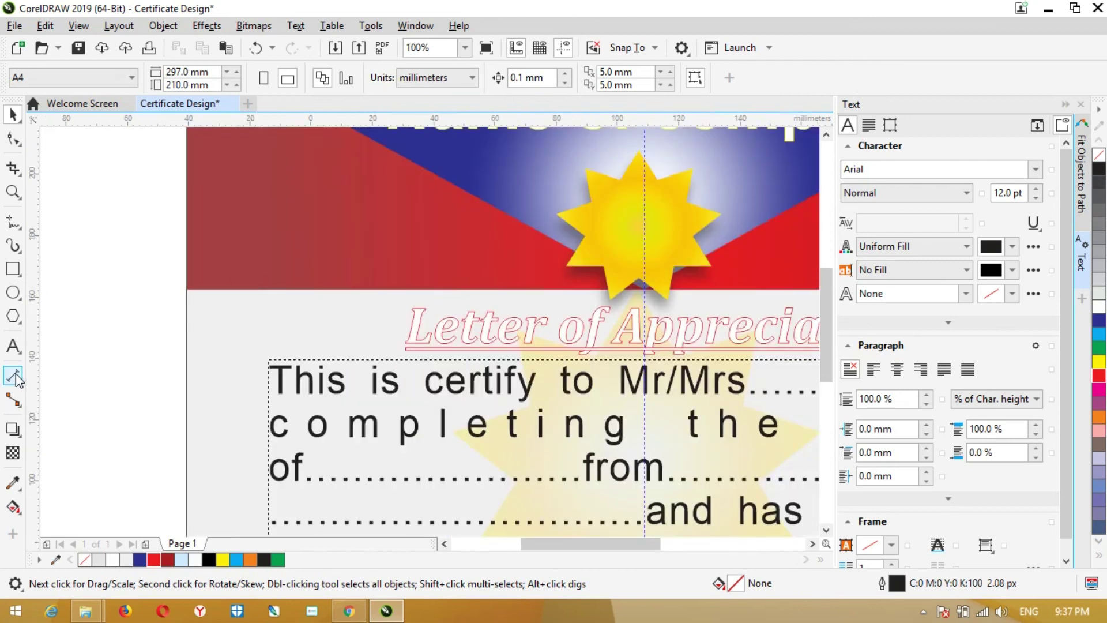
Step: Type REFERENCE NO: and DATE labels on the header's left and right in white
{"action": "left_click", "coordinate": [21, 346]}
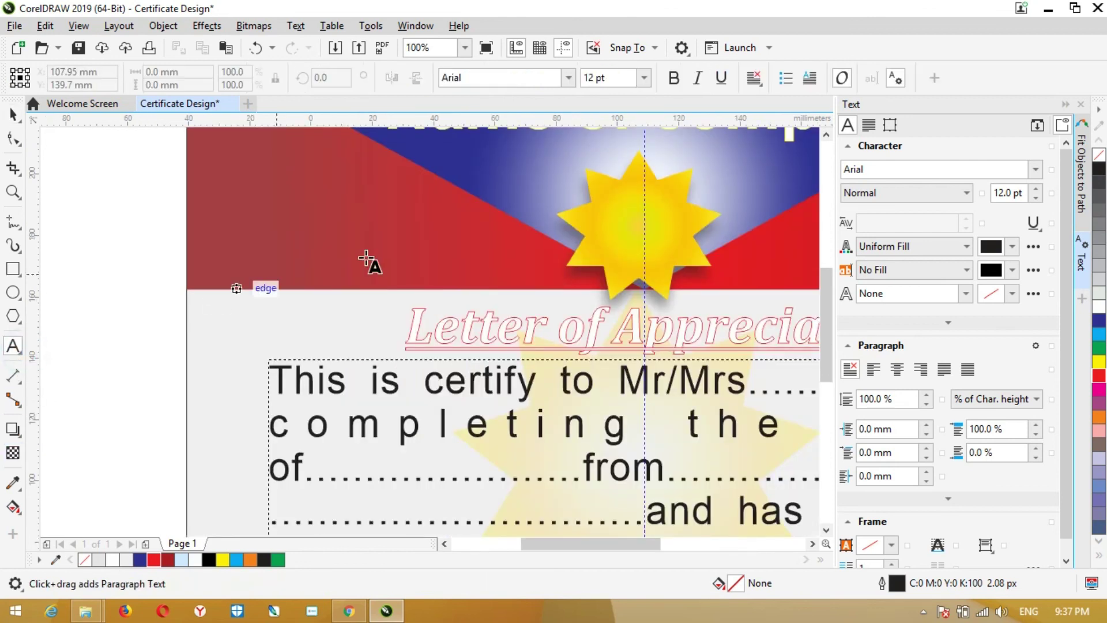
{"action": "left_click", "coordinate": [206, 280]}
{"action": "type", "text": "REf"}
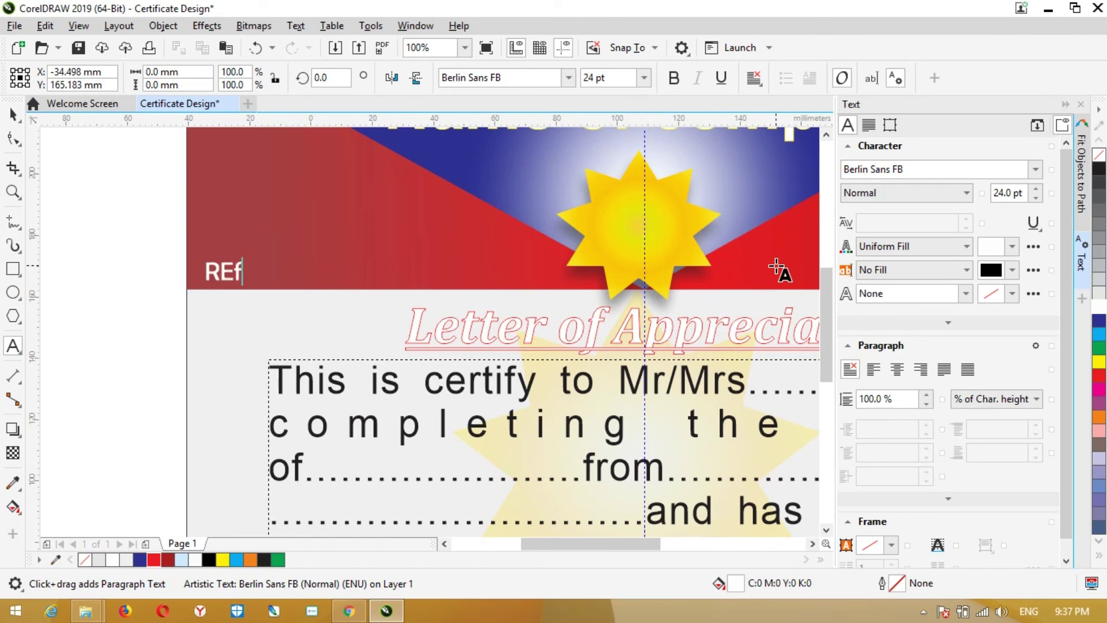
{"action": "key", "text": "BackSpace"}
{"action": "type", "text": "FERENCE NO:-"}
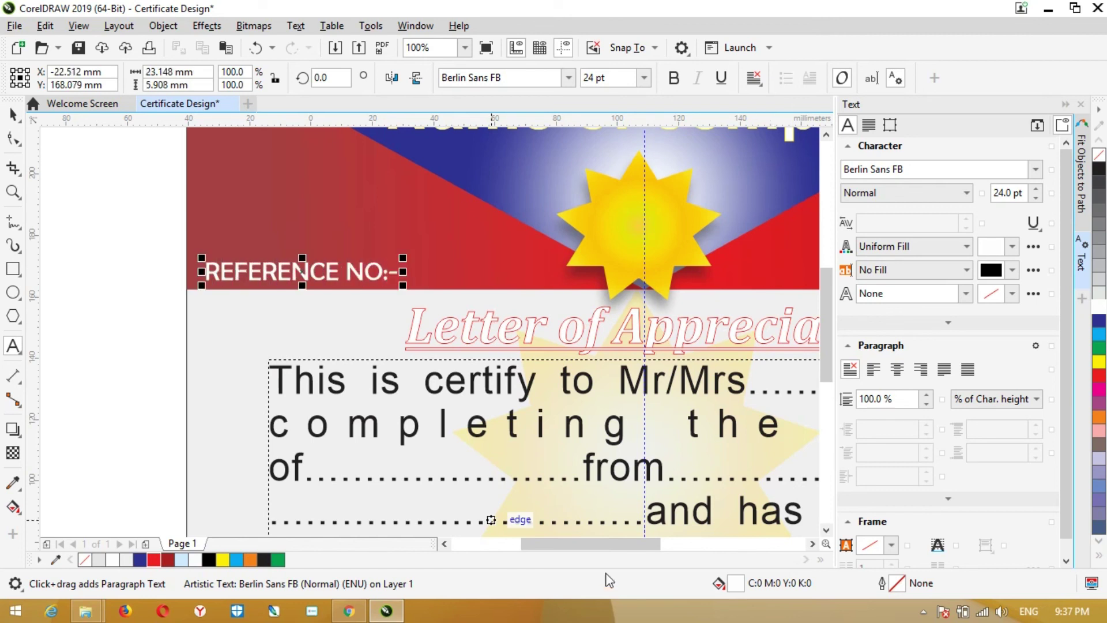
{"action": "left_click_drag", "start_coordinate": [577, 544], "coordinate": [675, 544]}
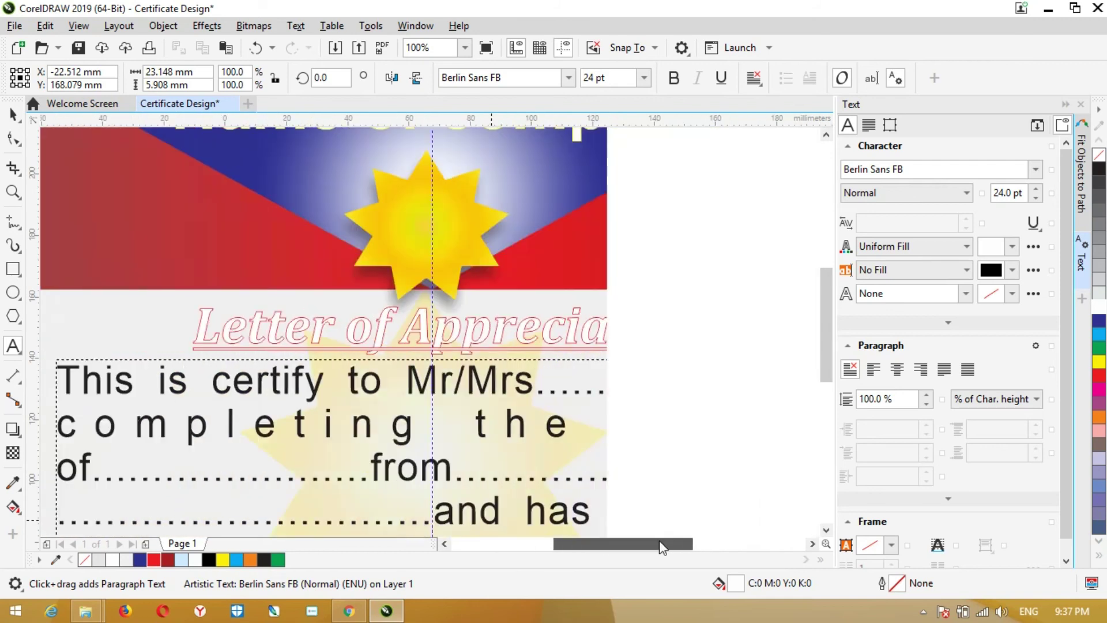
{"action": "left_click", "coordinate": [312, 268]}
{"action": "type", "text": "DA"}
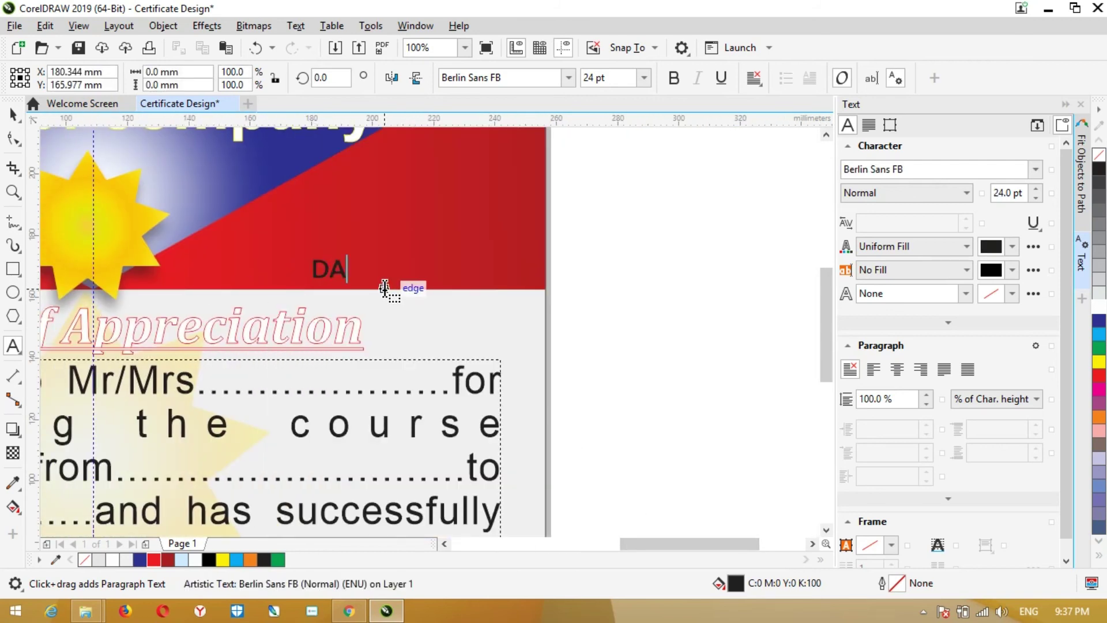
{"action": "left_click", "coordinate": [1099, 307]}
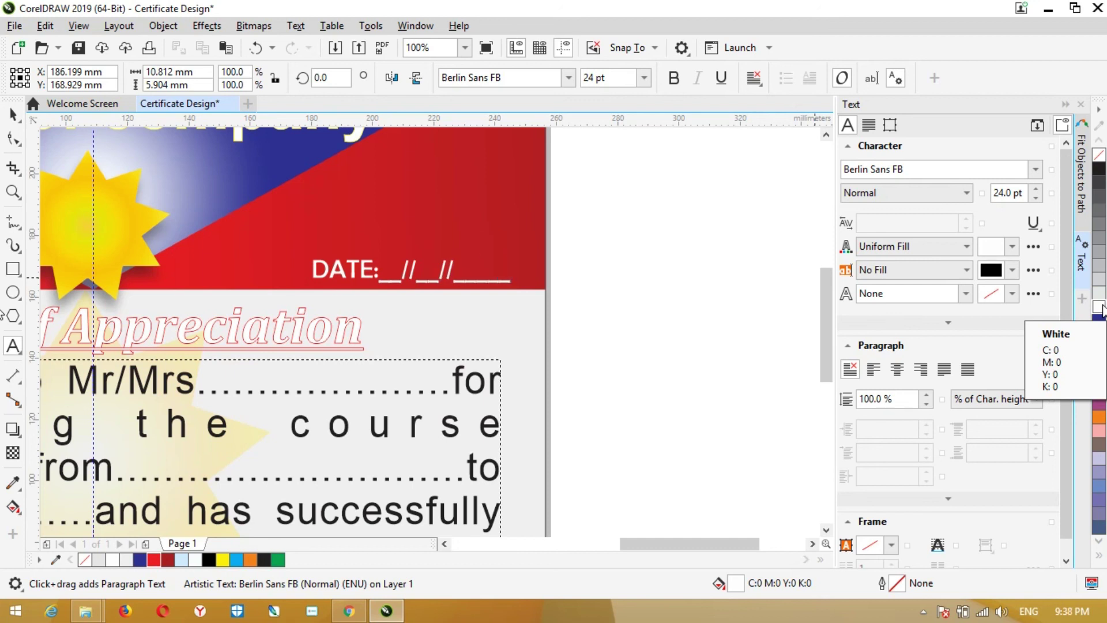
Step: Save the file as Certificate Design
{"action": "key", "text": "ctrl+s"}
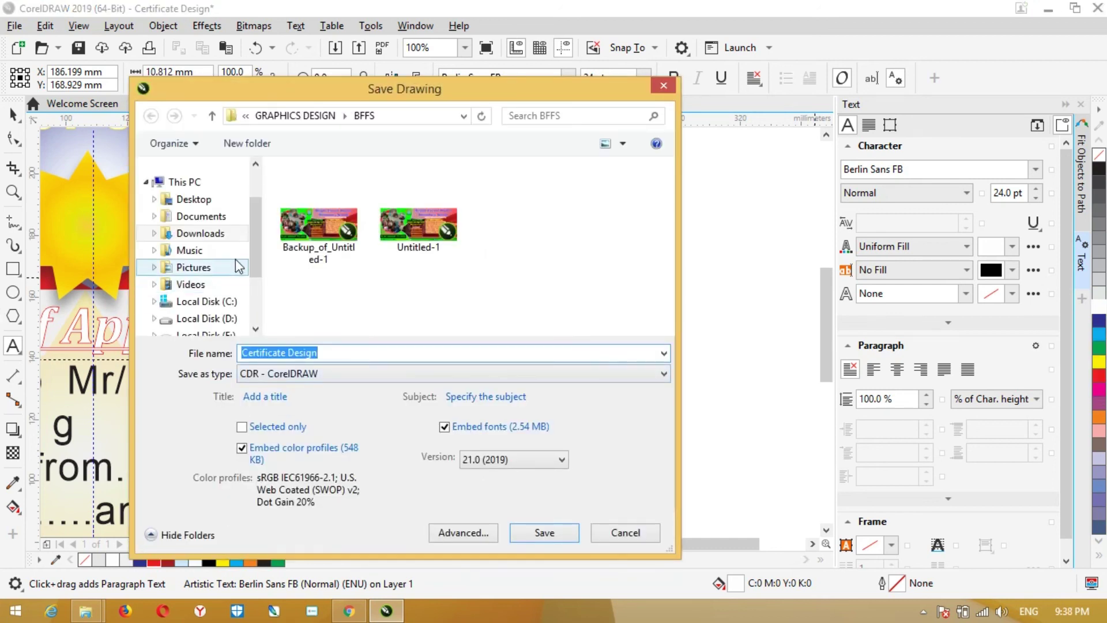
{"action": "left_click", "coordinate": [536, 531]}
{"action": "scroll", "coordinate": [292, 341], "scroll_direction": "down", "scroll_amount": 3}
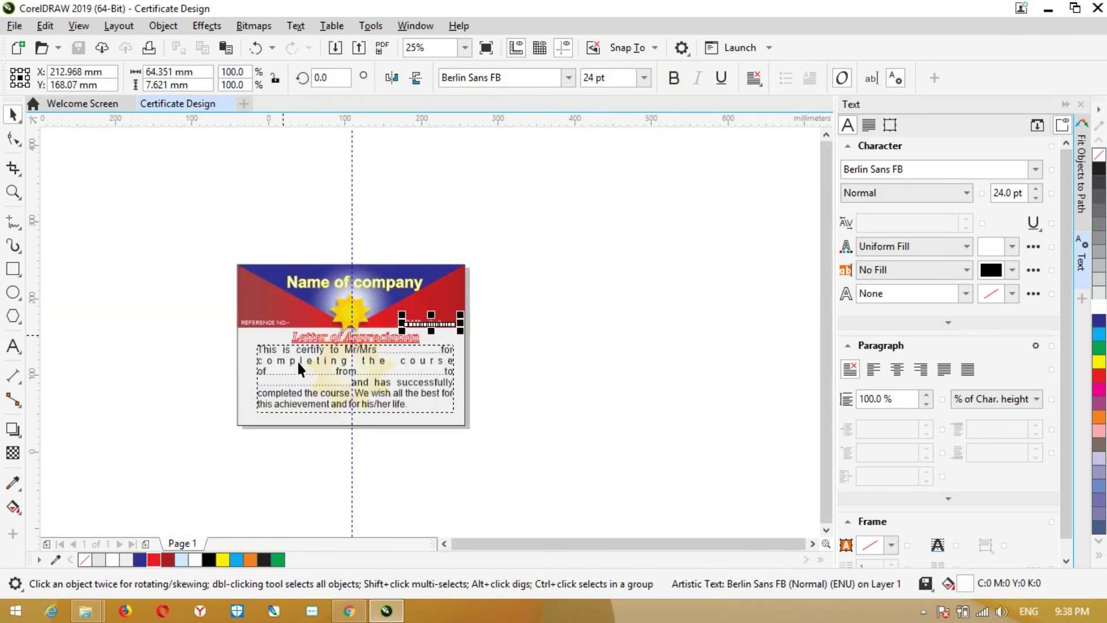
{"action": "scroll", "coordinate": [296, 360], "scroll_direction": "up", "scroll_amount": 2}
Step: Draw a bar across the certificate's bottom edge, fill it yellow and remove its outline
{"action": "left_click", "coordinate": [12, 269]}
{"action": "left_click_drag", "start_coordinate": [177, 469], "coordinate": [621, 485]}
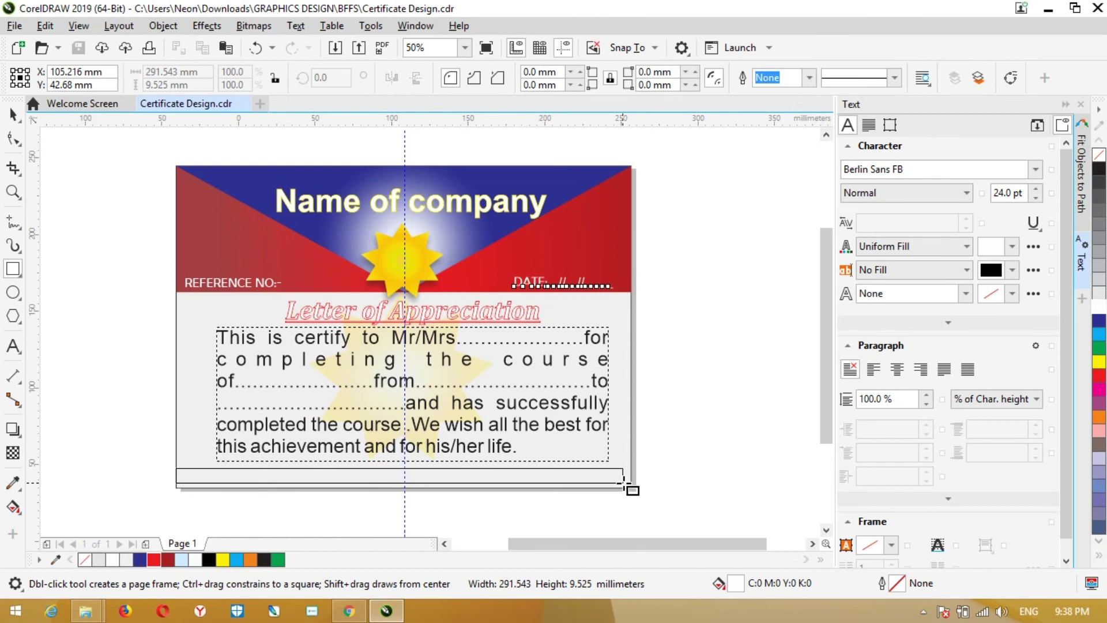
{"action": "scroll", "coordinate": [435, 476], "scroll_direction": "up", "scroll_amount": 2}
{"action": "mouse_move", "coordinate": [381, 461]}
{"action": "left_mouse_down"}
{"action": "mouse_move", "coordinate": [374, 448]}
{"action": "mouse_move", "coordinate": [372, 458]}
{"action": "left_mouse_up"}
{"action": "scroll", "coordinate": [428, 489], "scroll_direction": "down", "scroll_amount": 2}
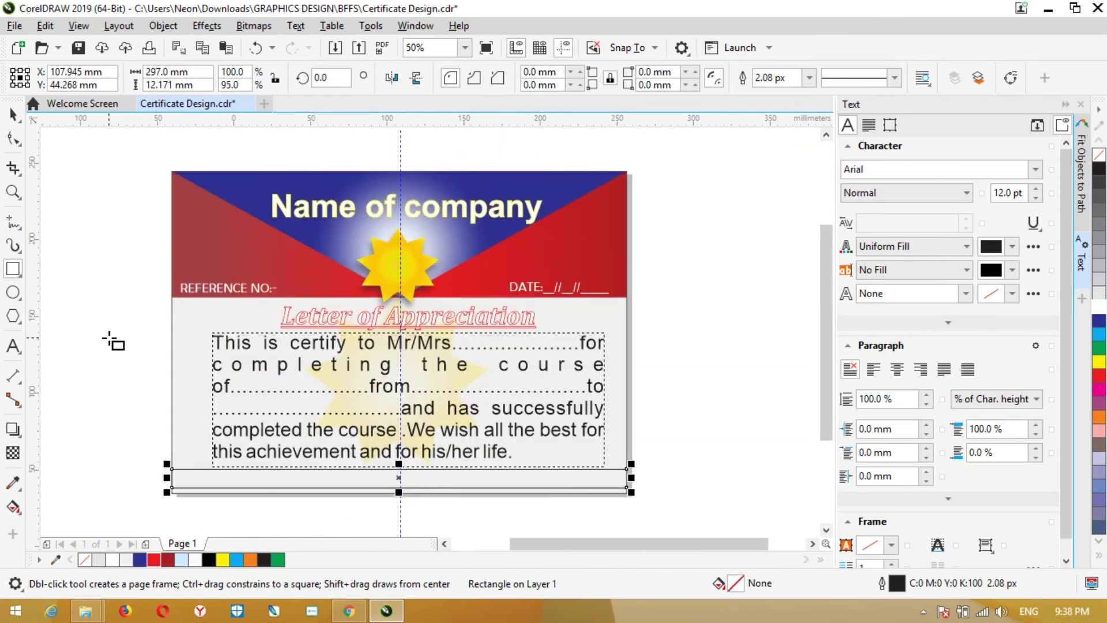
{"action": "left_click", "coordinate": [1096, 379]}
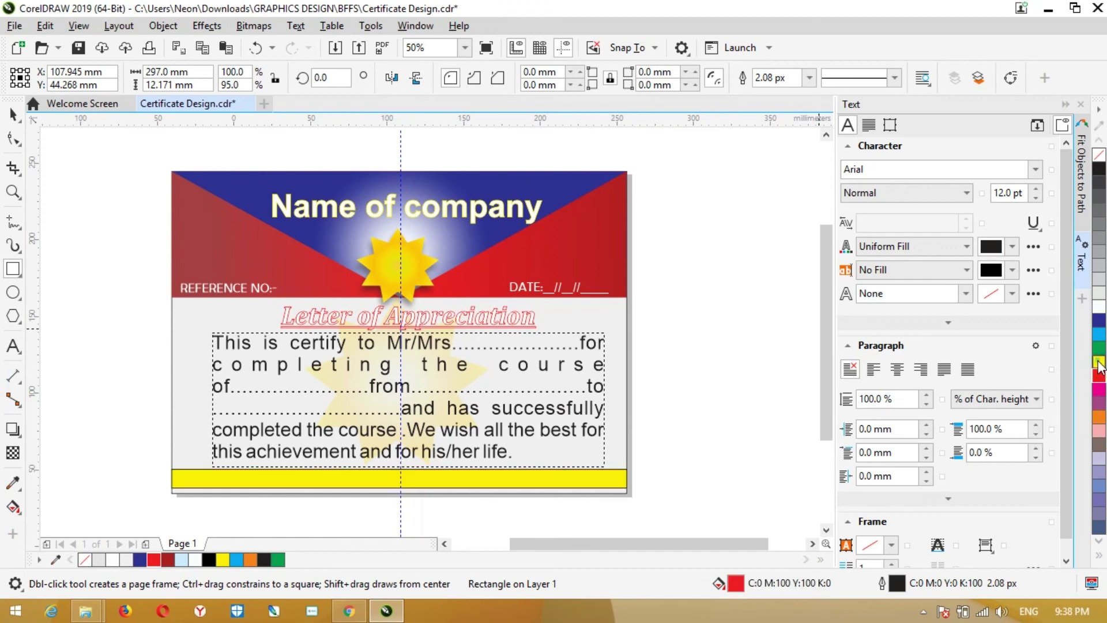
{"action": "left_click", "coordinate": [1099, 362]}
{"action": "right_click", "coordinate": [1100, 159]}
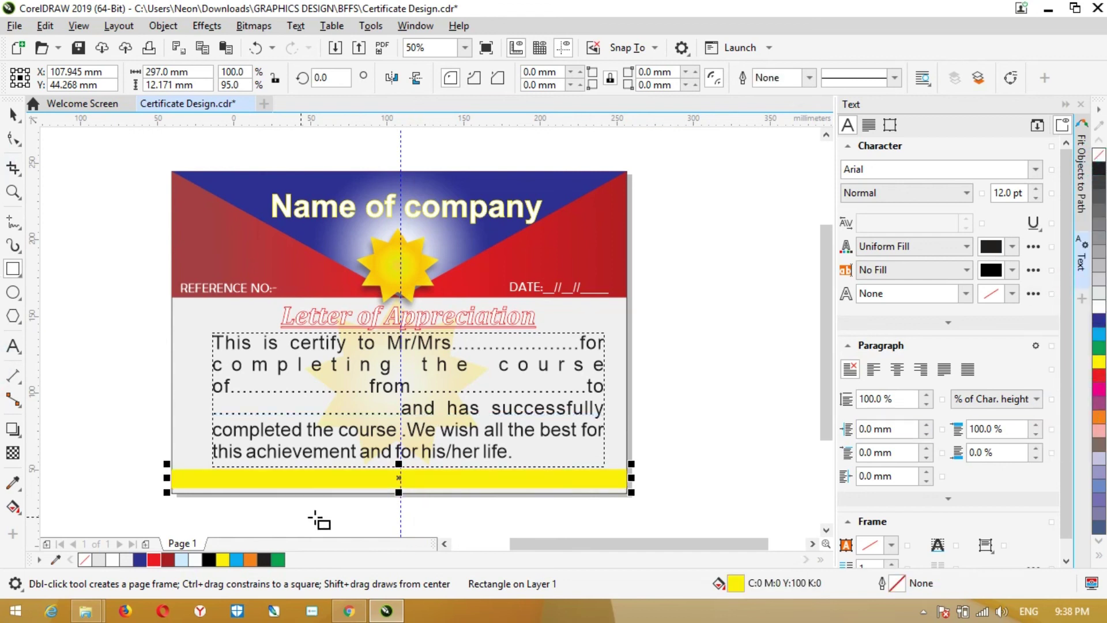
Step: Halve the yellow bar's height and place a red-filled copy just beneath it
{"action": "left_click_drag", "start_coordinate": [399, 492], "coordinate": [399, 482]}
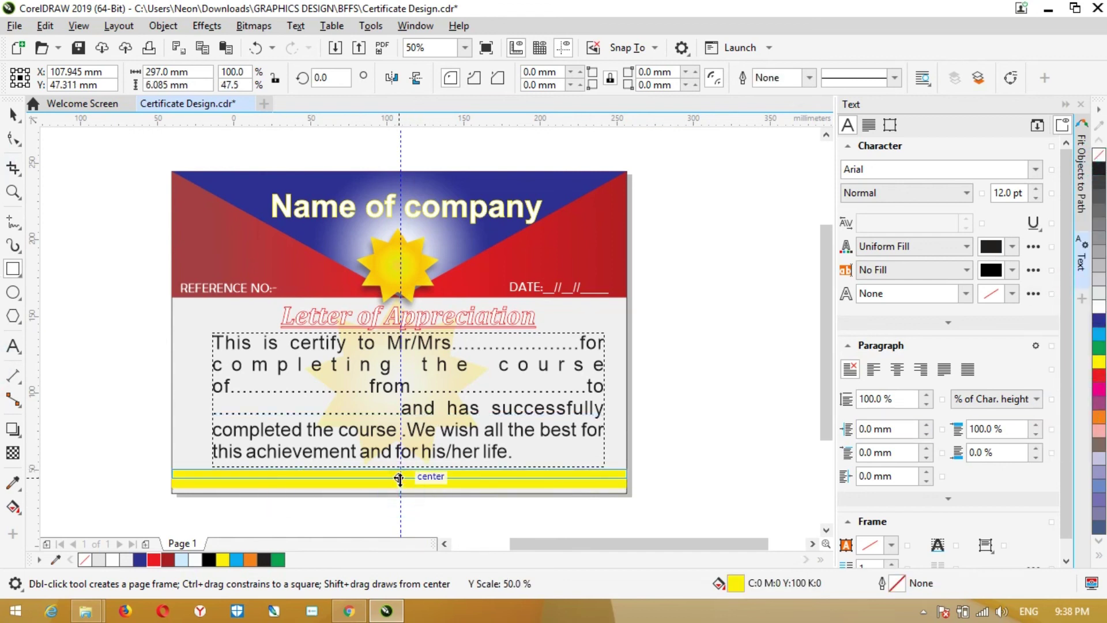
{"action": "key", "text": "space"}
{"action": "key", "text": "space"}
{"action": "key", "text": "space"}
{"action": "scroll", "coordinate": [410, 490], "scroll_direction": "up", "scroll_amount": 2}
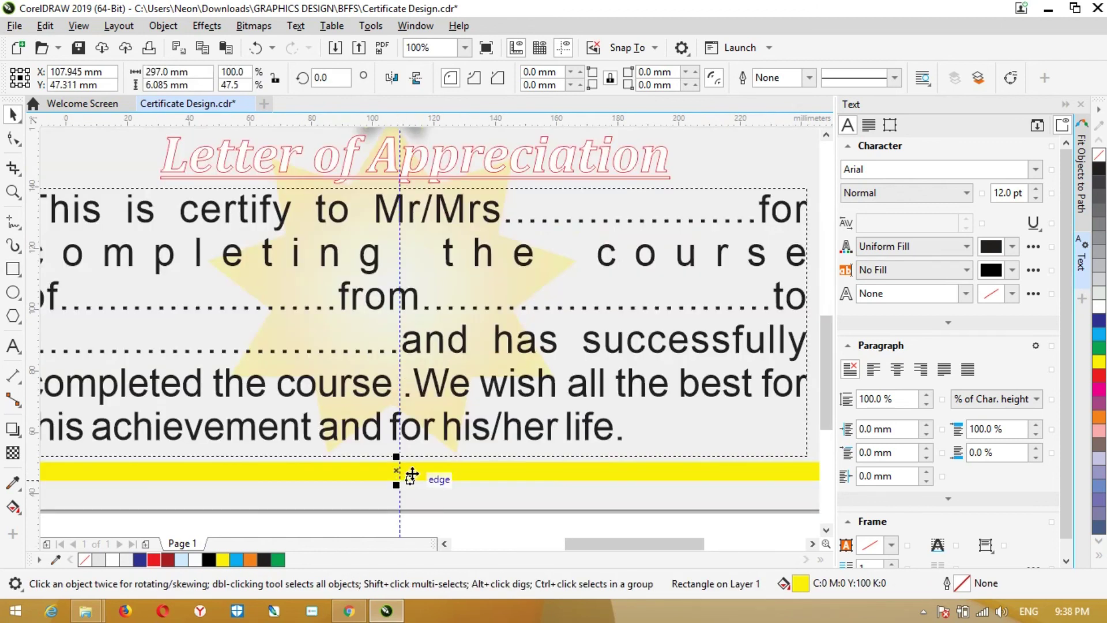
{"action": "left_click_drag", "start_coordinate": [414, 501], "coordinate": [415, 508]}
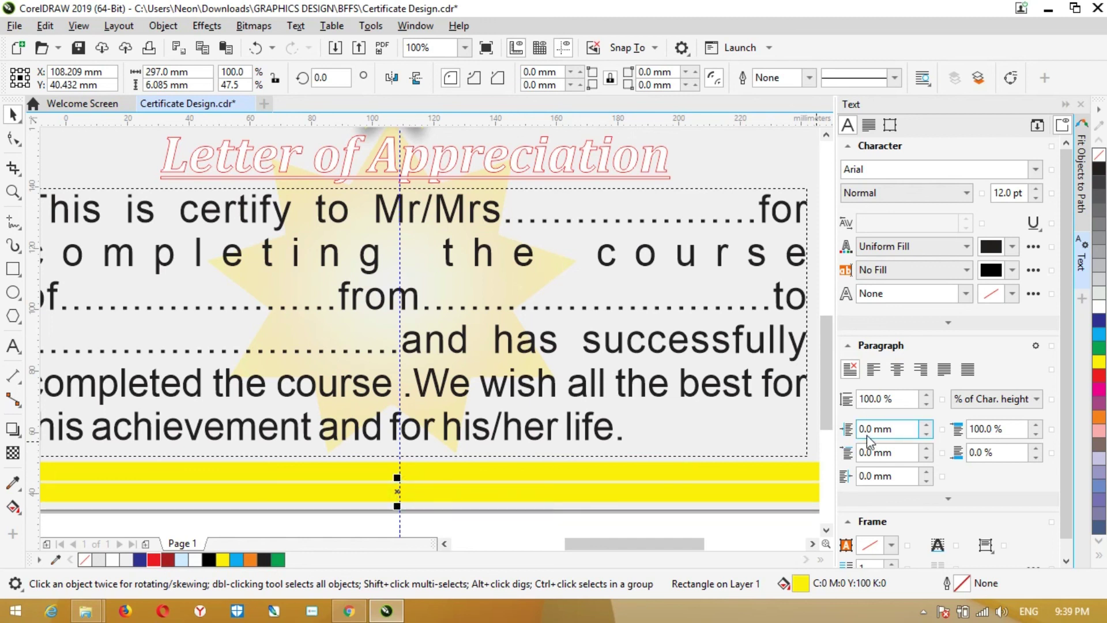
{"action": "left_click", "coordinate": [1099, 376]}
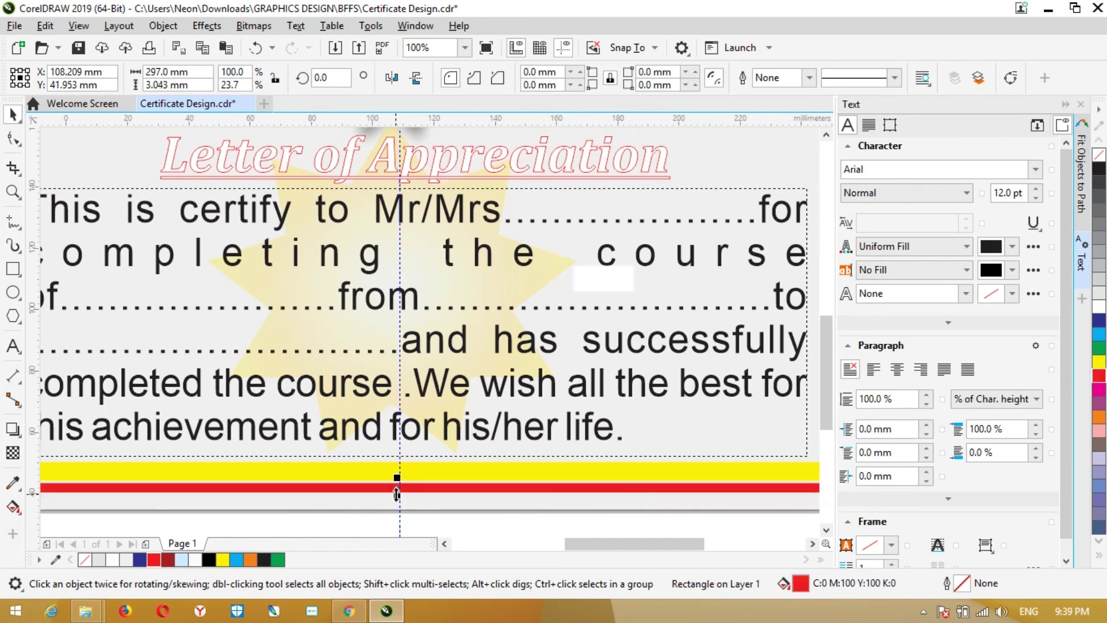
{"action": "scroll", "coordinate": [396, 491], "scroll_direction": "down", "scroll_amount": 1}
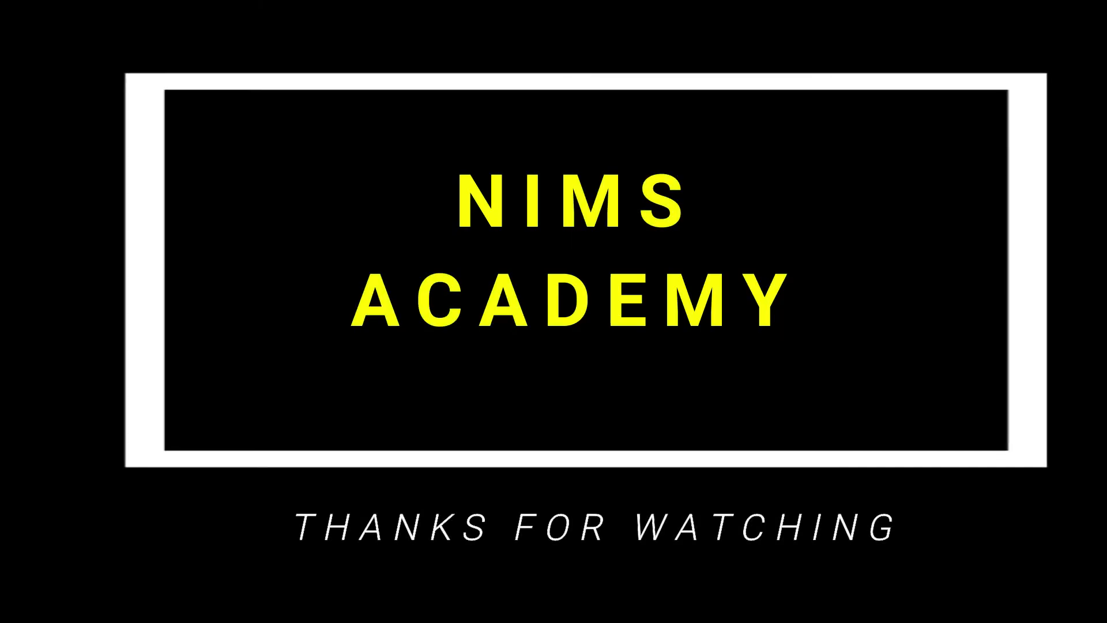